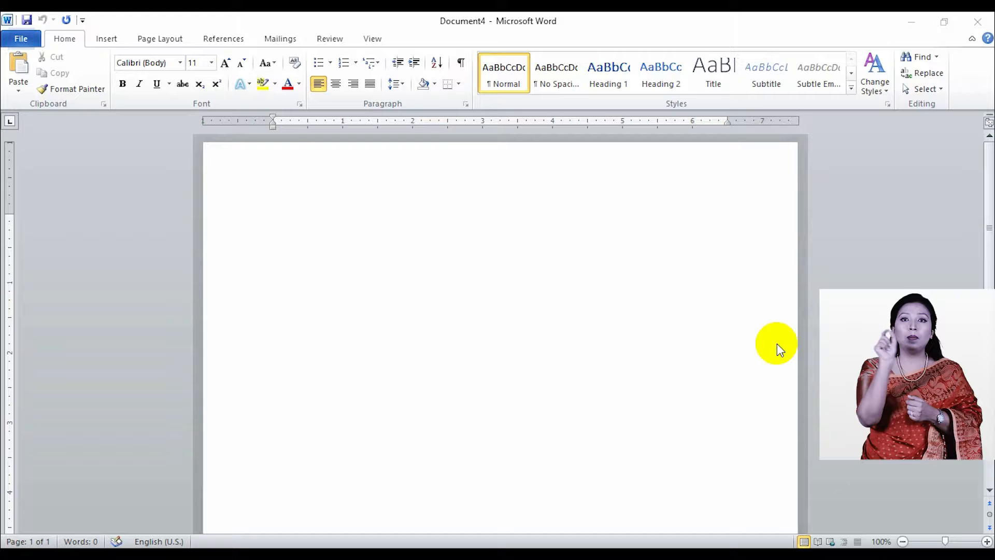
# Step: Enter the sample letters aABbcdefghijklm at the start of the blank document
pyautogui.doubleClick(304, 228)
pyautogui.write('aA')
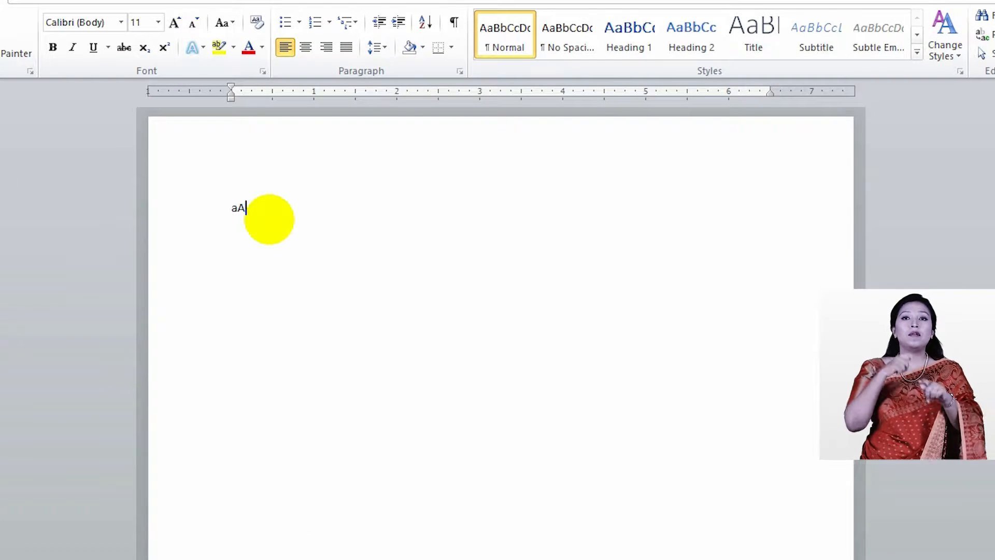
pyautogui.write('B')
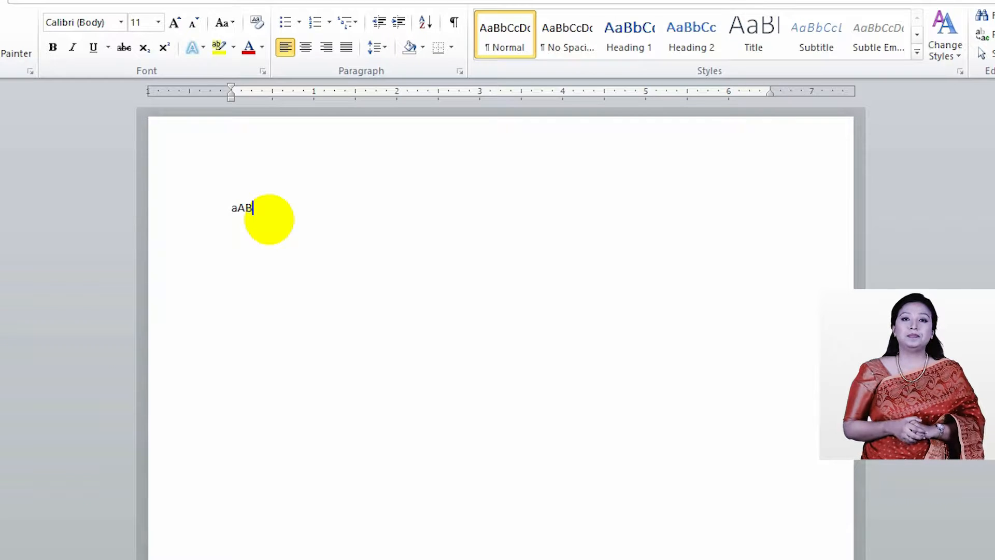
pyautogui.write('bcdefghijkl')
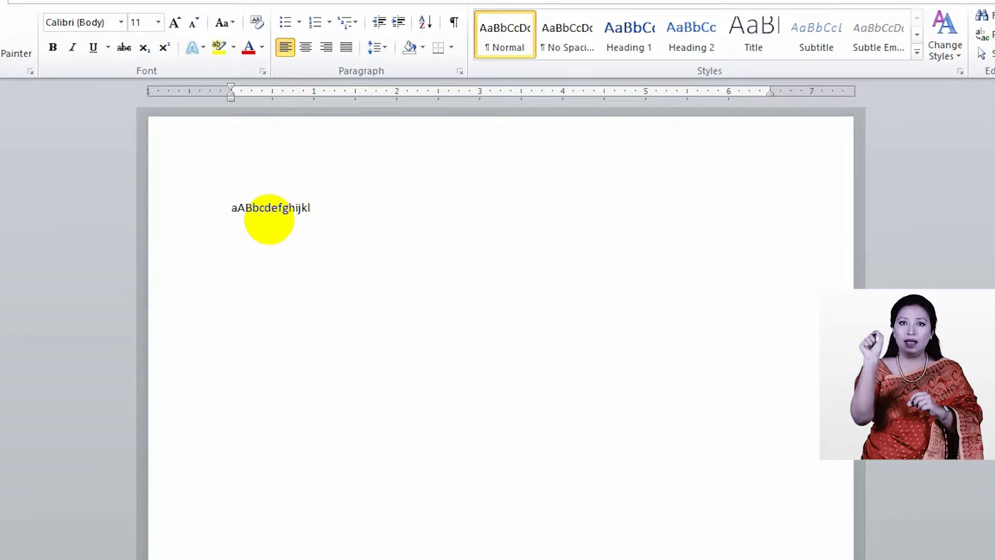
pyautogui.write('m')
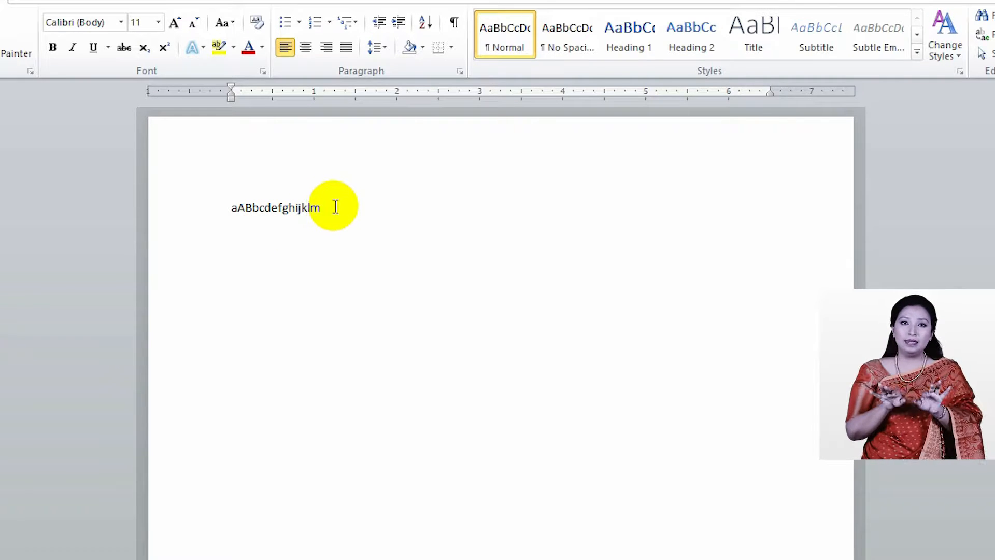
# Step: Replace all the text with a numbered list item 1 reading "Modify-"
pyautogui.hotkey('ctrl', 'a')
pyautogui.write('1. ')
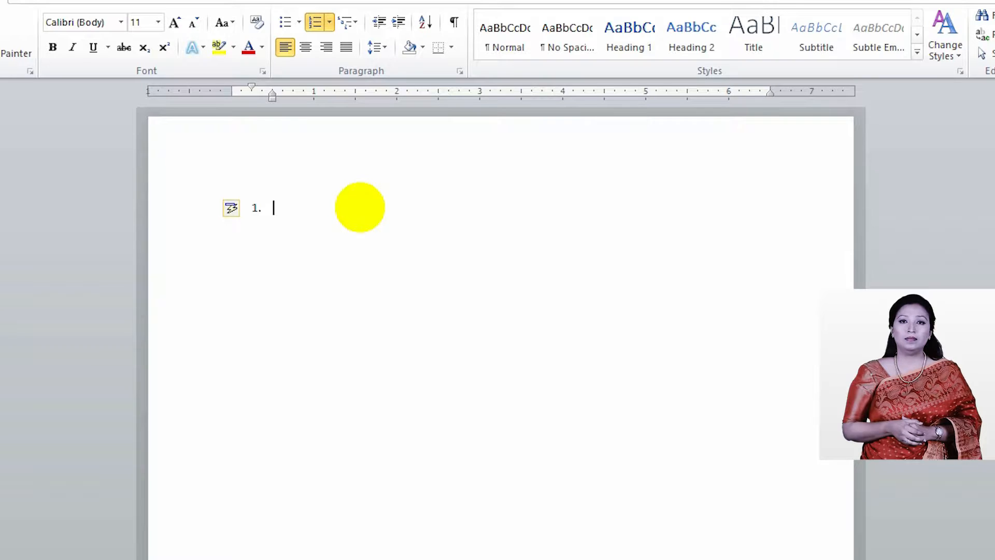
pyautogui.write('Modify')
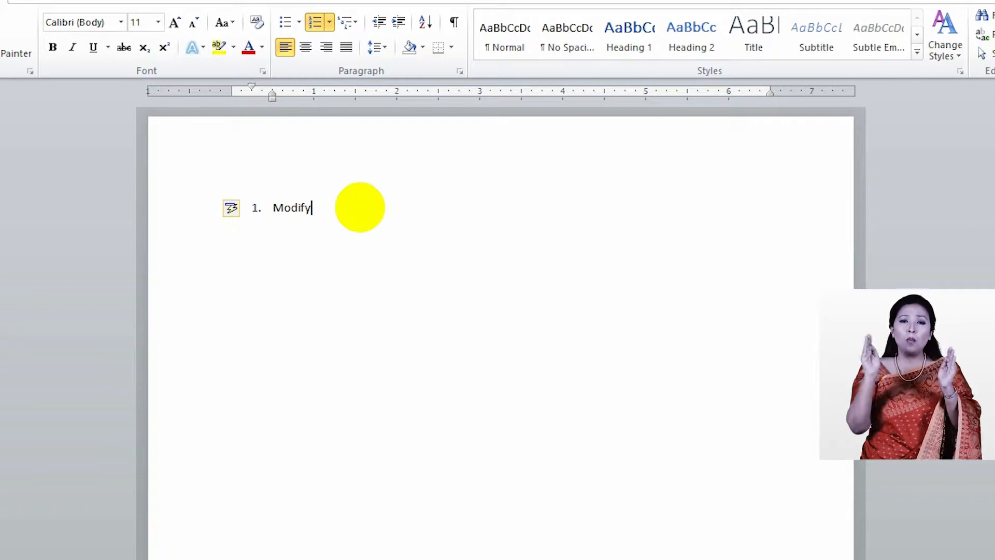
pyautogui.write('-')
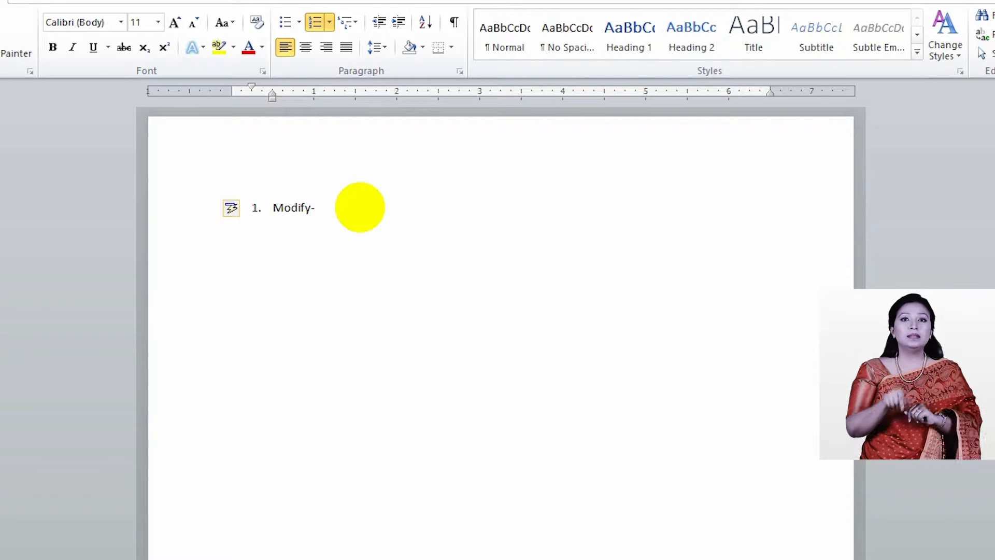
# Step: Add a bulleted sub-list under "Modify-" with the items Cut, Copy and Paste
pyautogui.press('Return')
pyautogui.click(285, 22)
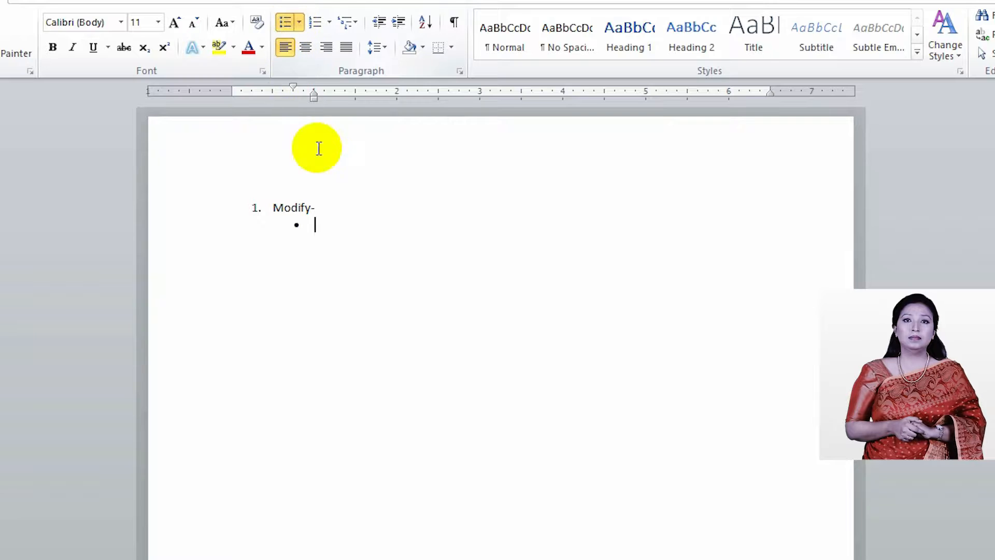
pyautogui.click(333, 223)
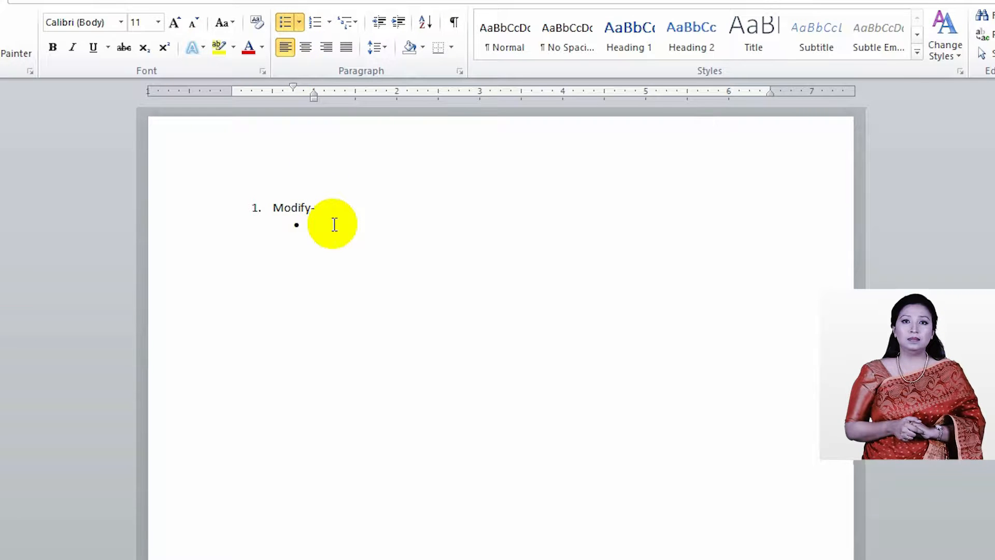
pyautogui.write('Cut')
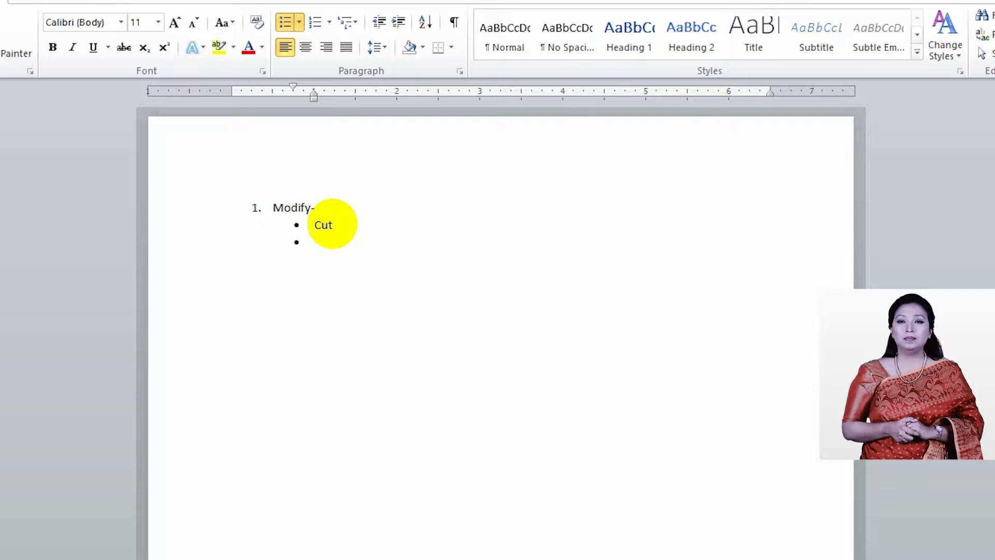
pyautogui.write('C')
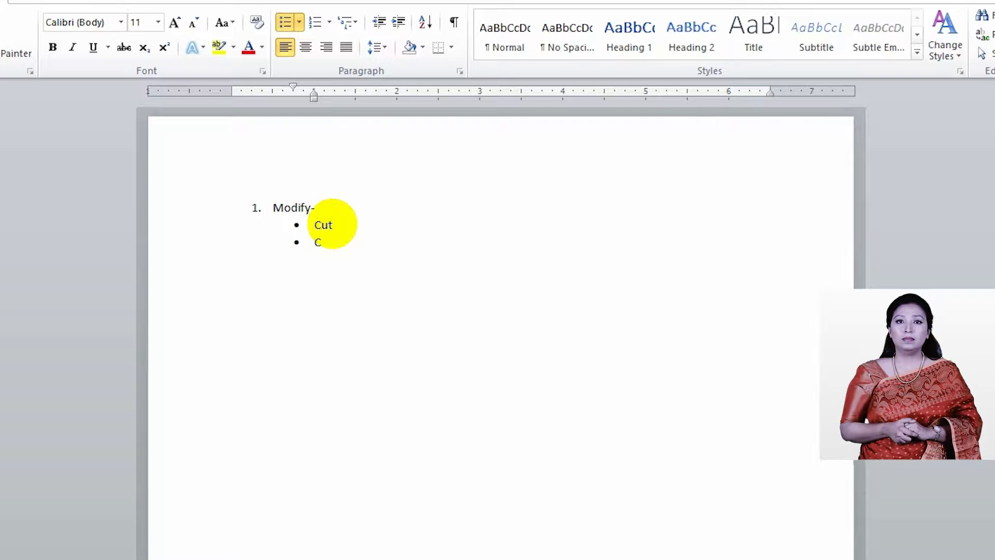
pyautogui.write('opy')
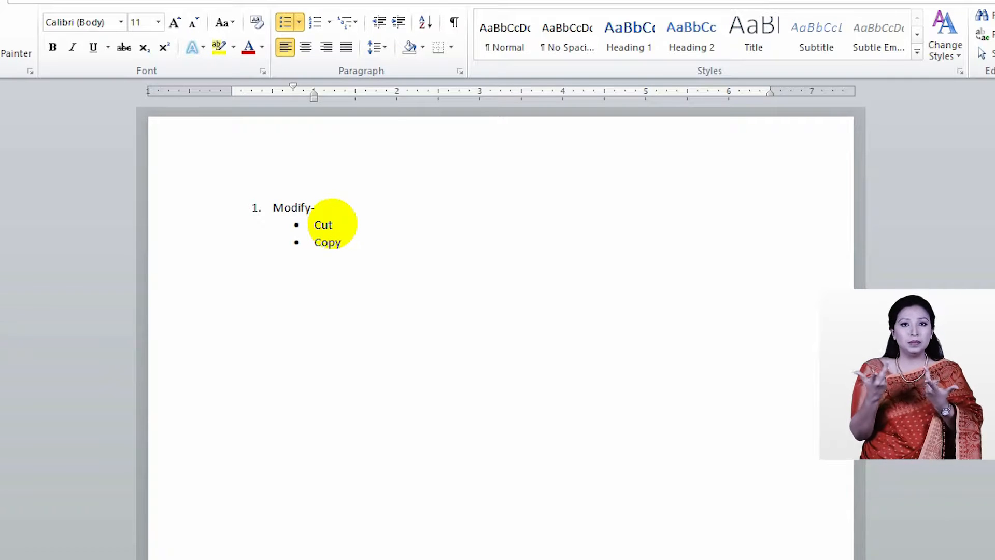
pyautogui.press('Return')
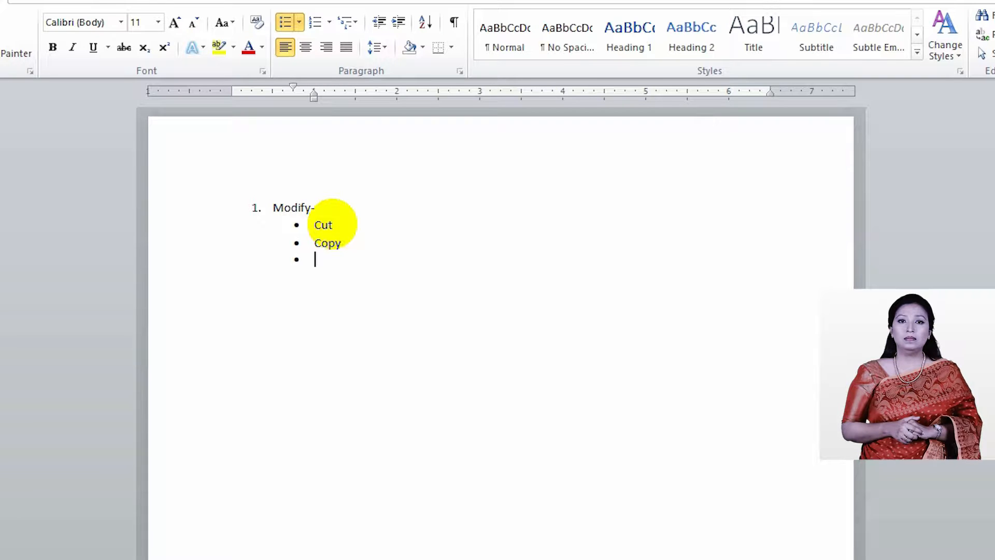
pyautogui.write('Pa')
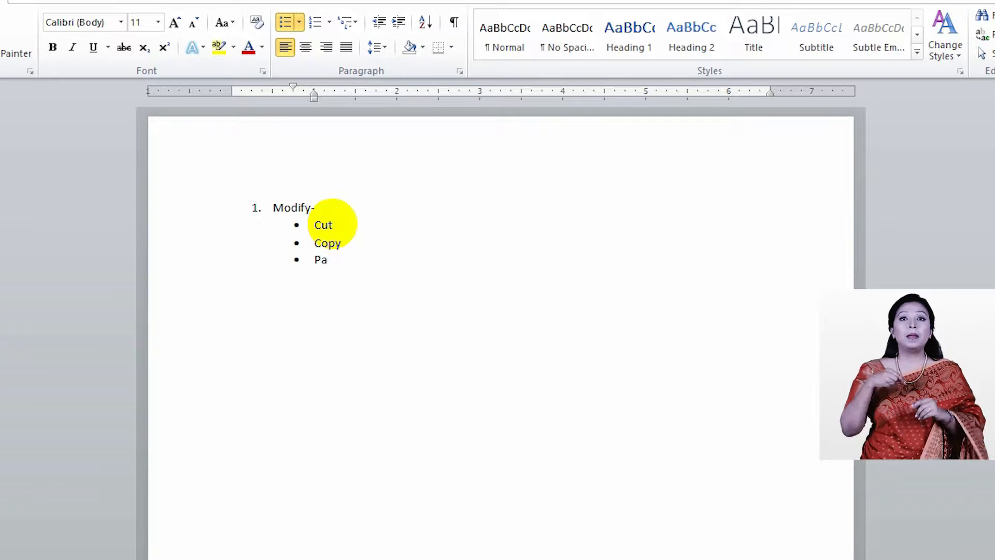
pyautogui.write('ste')
pyautogui.press('Return')
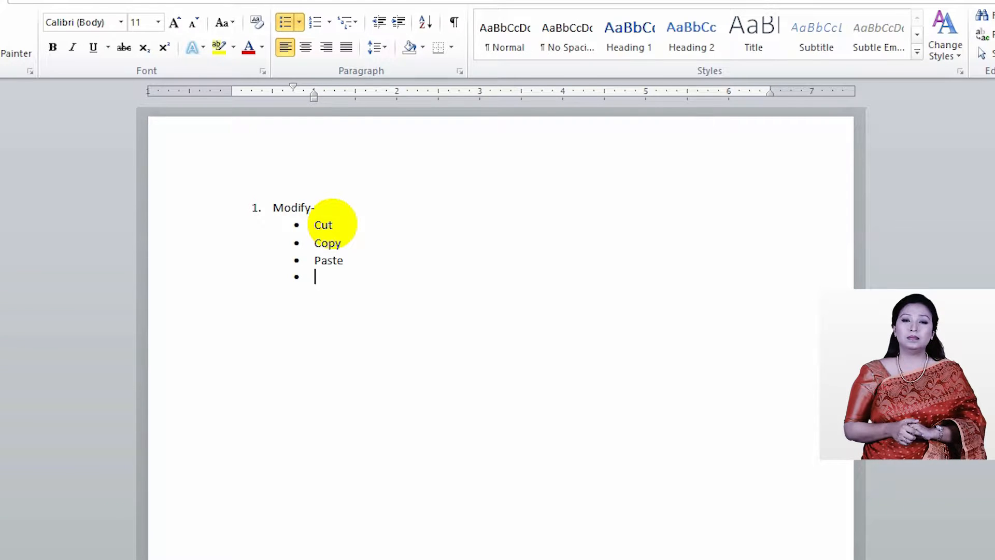
# Step: Continue the bulleted sub-list with the items Undo, Redo, Find and Replace
pyautogui.write('Undo')
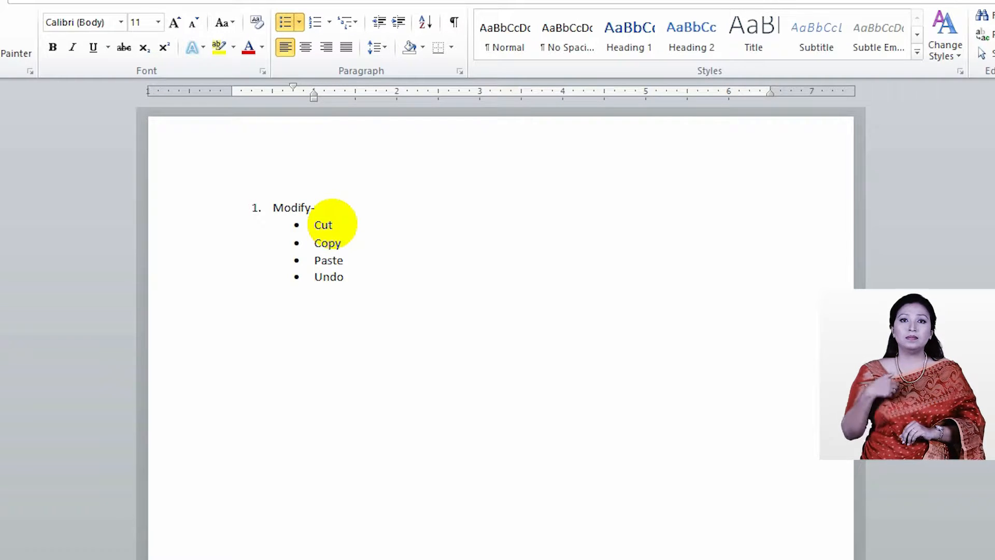
pyautogui.press('Return')
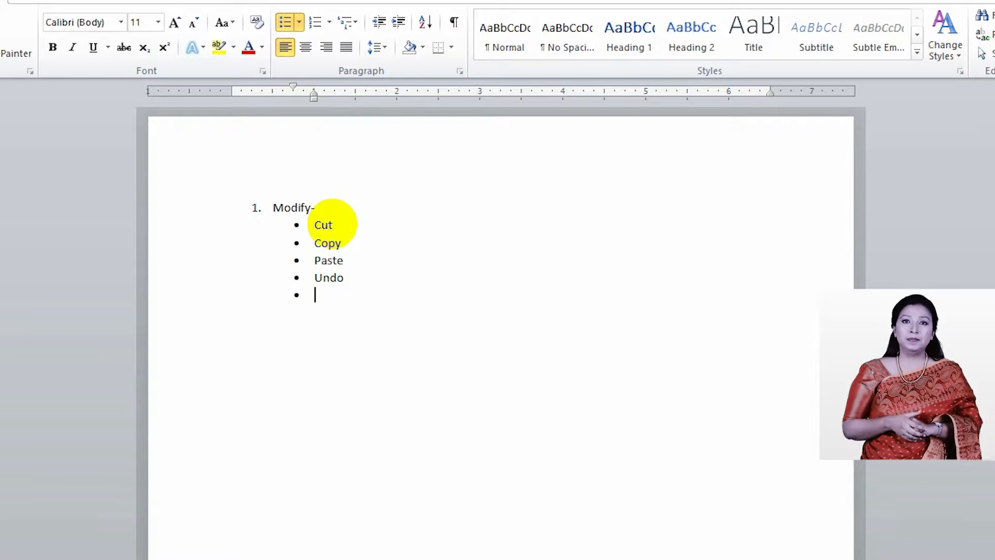
pyautogui.write('Redo')
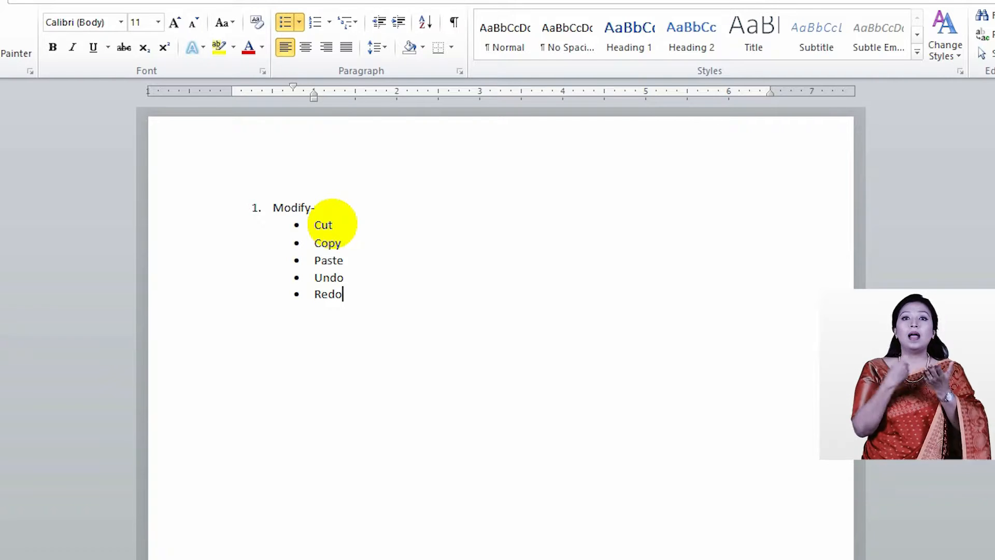
pyautogui.press('Return')
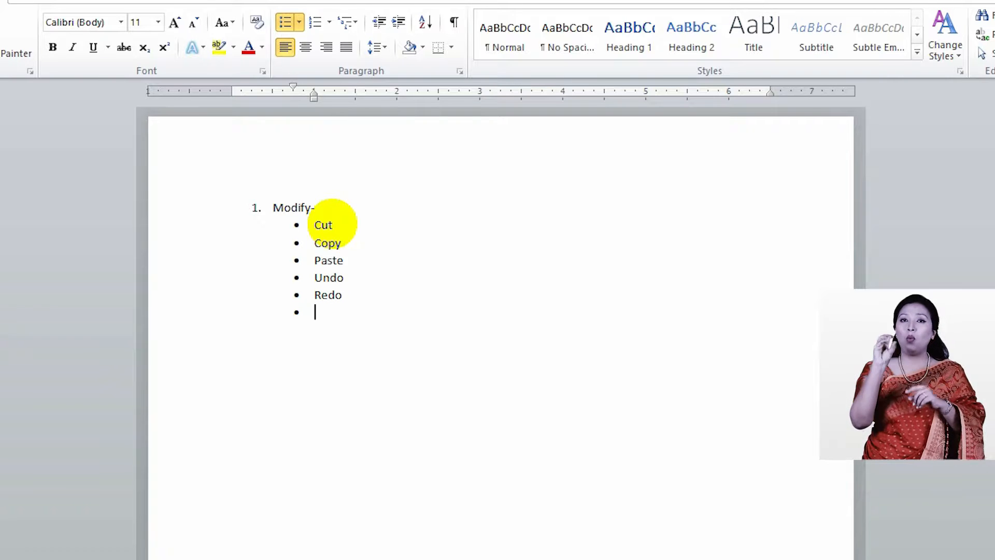
pyautogui.write('Find')
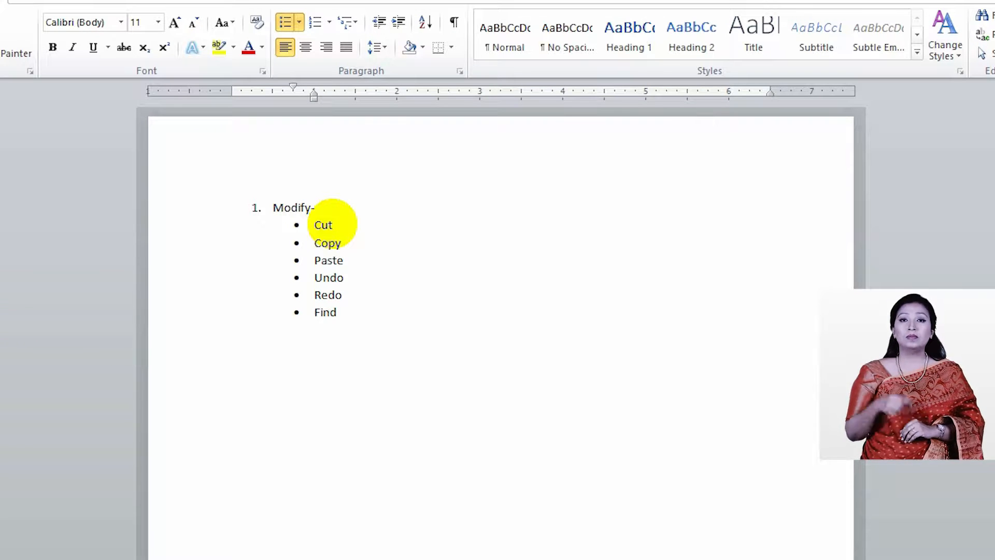
pyautogui.press('Return')
pyautogui.write('Replace')
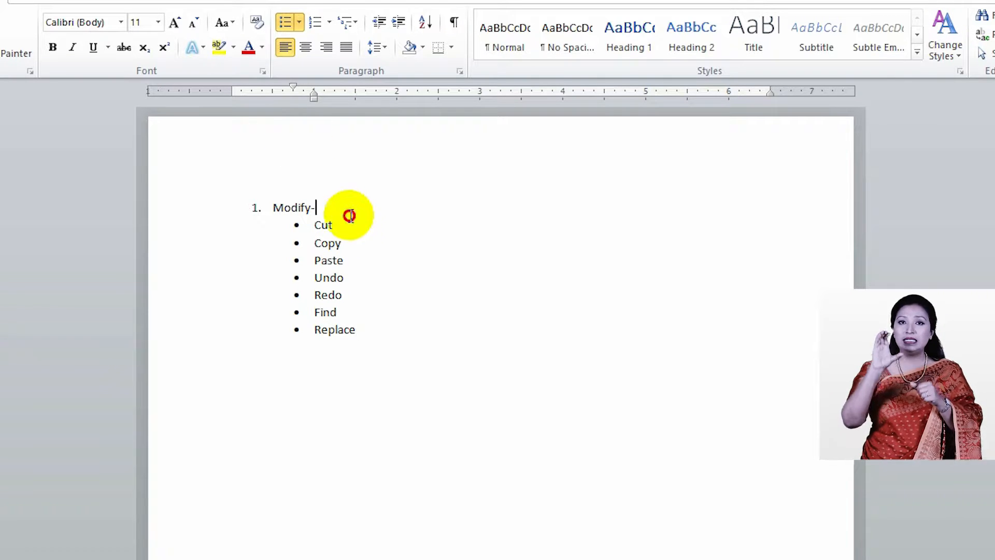
# Step: Append the shortcut text "– [Ctrl+X]" to the Cut bullet
pyautogui.click(352, 225)
pyautogui.write('- [')
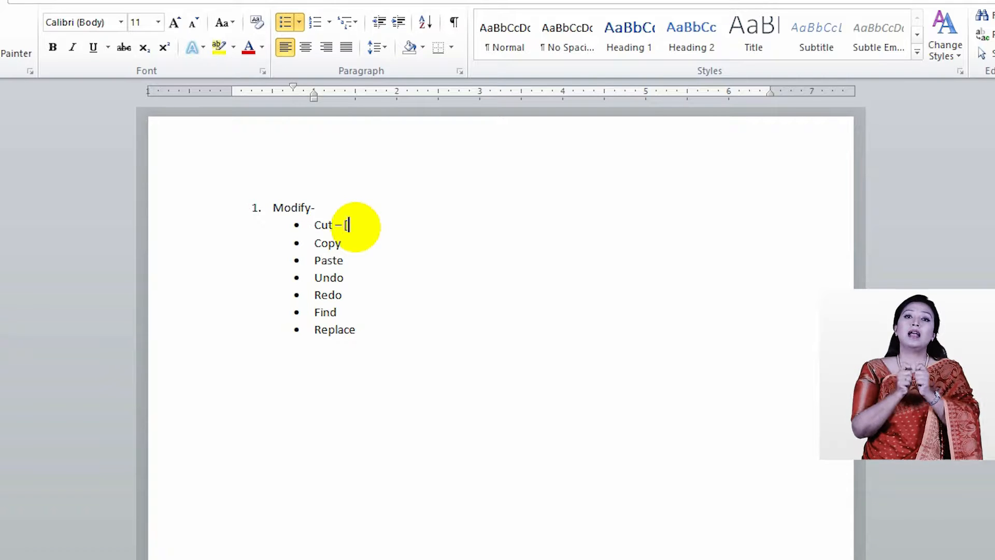
pyautogui.write('Ctrl+')
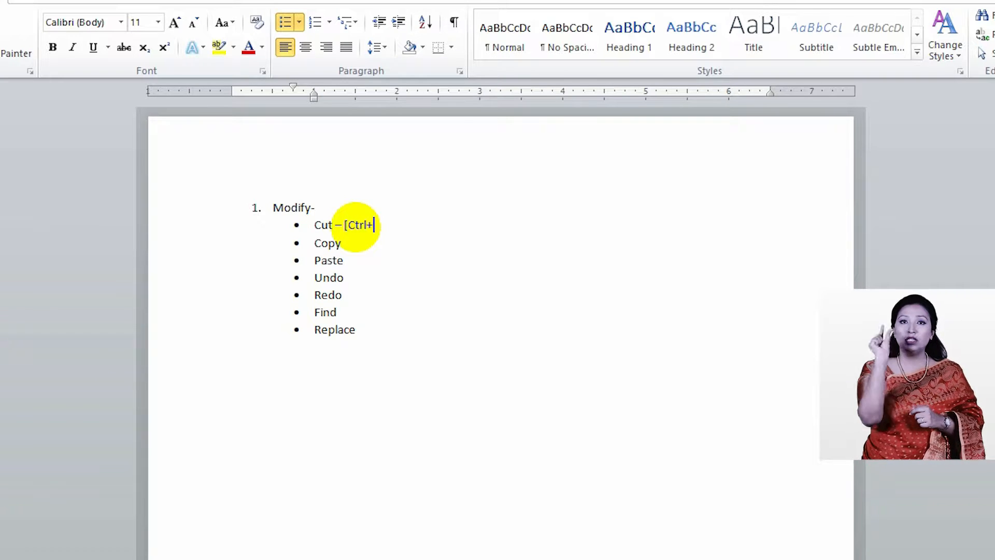
pyautogui.write('X]')
# Step: Copy the shortcut text from the Cut bullet to the Copy bullet and change it to "– [Ctrl+C]"
pyautogui.click(387, 225)
pyautogui.moveTo(386, 225); pyautogui.dragTo(337, 226)
pyautogui.hotkey('ctrl', 'c')
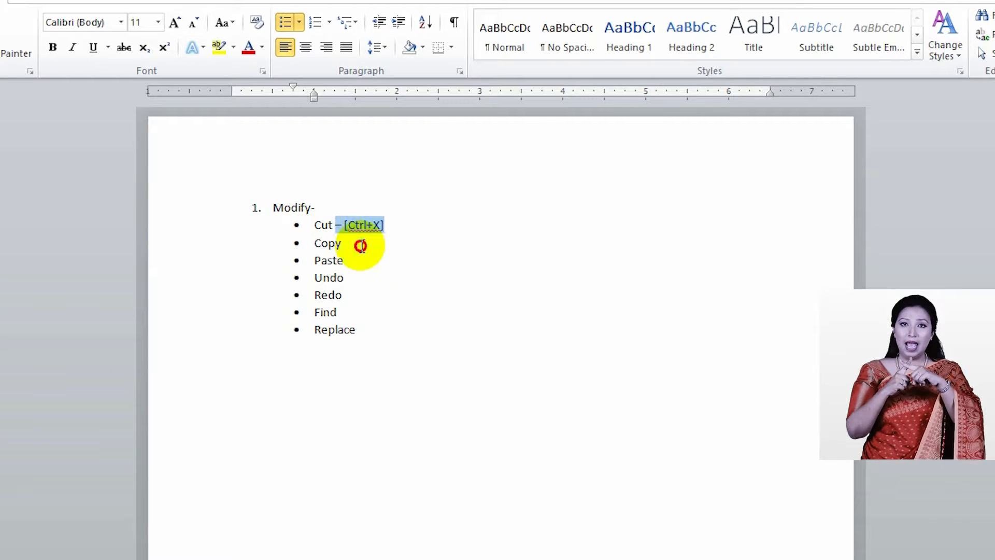
pyautogui.click(360, 246)
pyautogui.hotkey('ctrl', 'v')
pyautogui.press('BackSpace')
pyautogui.press('BackSpace')
pyautogui.write('c]')
pyautogui.press('BackSpace')
pyautogui.press('BackSpace')
pyautogui.write('C]')
# Step: Paste the copied shortcut text after the Paste bullet and change it to "– [Ctrl+V]"
pyautogui.click(371, 267)
pyautogui.hotkey('ctrl', 'v')
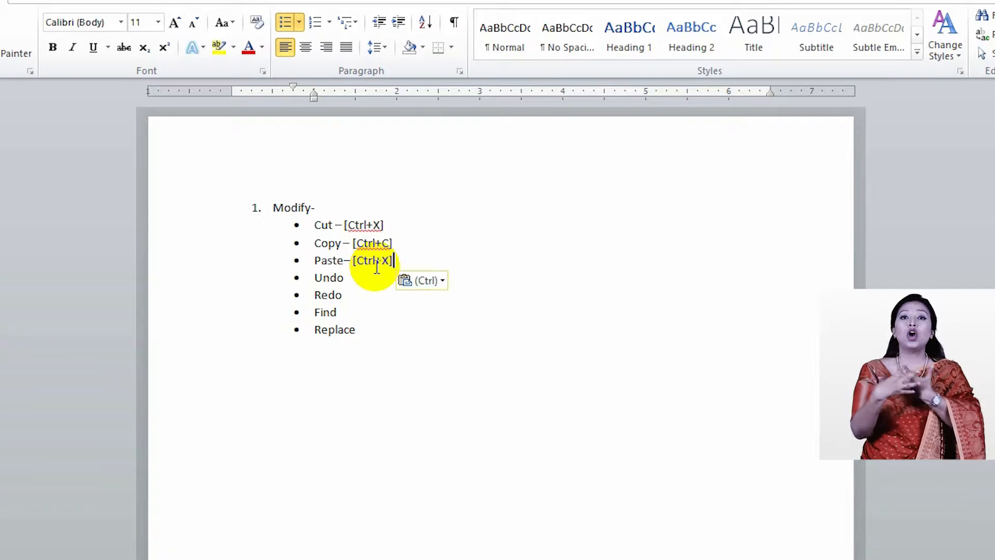
pyautogui.click(344, 260)
pyautogui.click(393, 263)
pyautogui.press('BackSpace')
pyautogui.write('a')
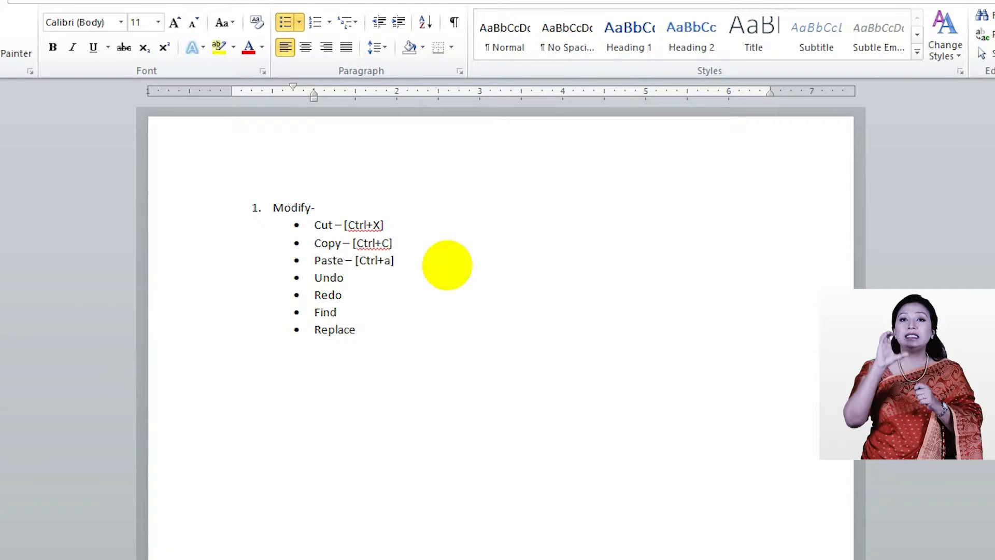
pyautogui.press('BackSpace')
pyautogui.press('BackSpace')
pyautogui.write('V]')
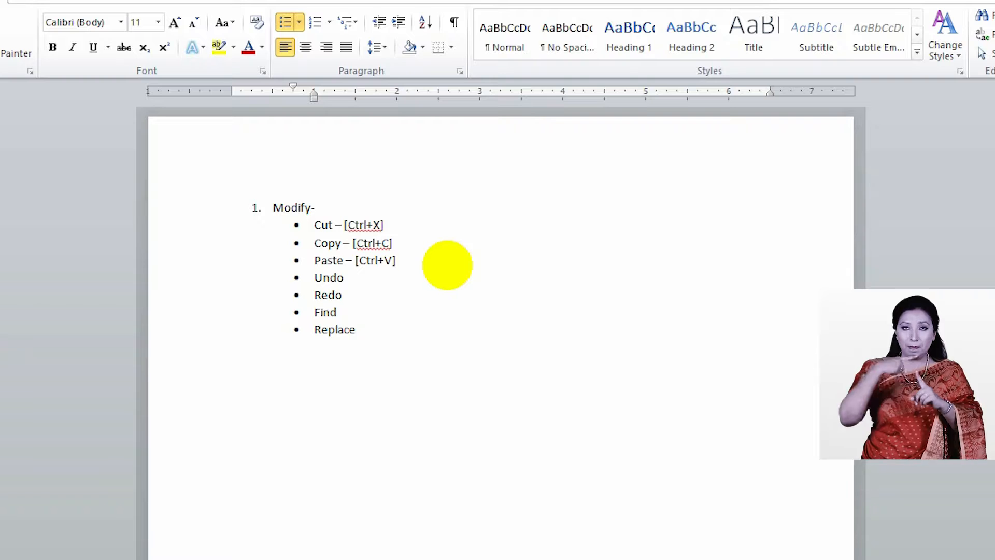
# Step: Paste the copied shortcut text after the Undo bullet and change it to "– [Ctrl+Z]"
pyautogui.click(344, 278)
pyautogui.hotkey('ctrl', 'v')
pyautogui.click(344, 278)
pyautogui.doubleClick(388, 278)
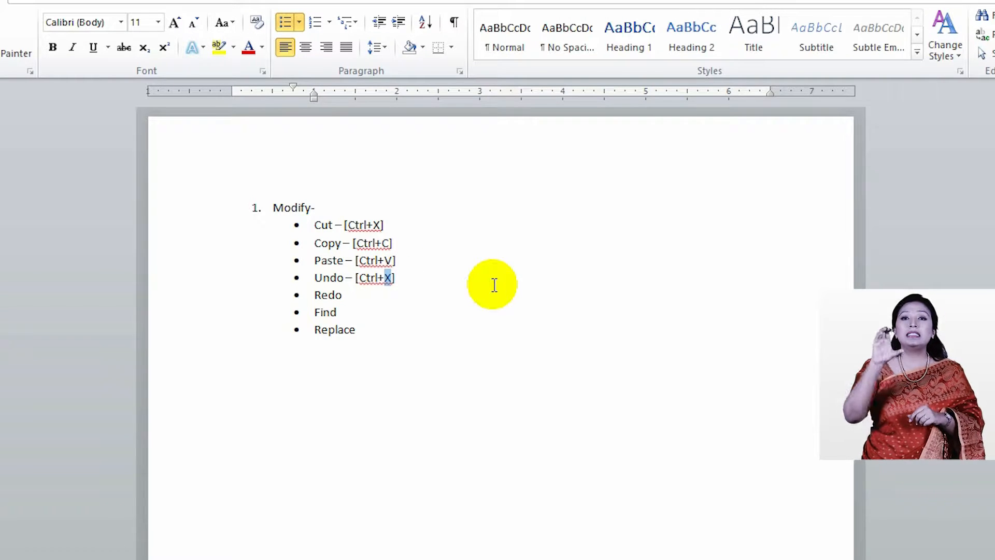
pyautogui.write('Z')
# Step: Paste the copied shortcut text after the Redo bullet and change it to "– [Ctrl+Y]"
pyautogui.click(351, 292)
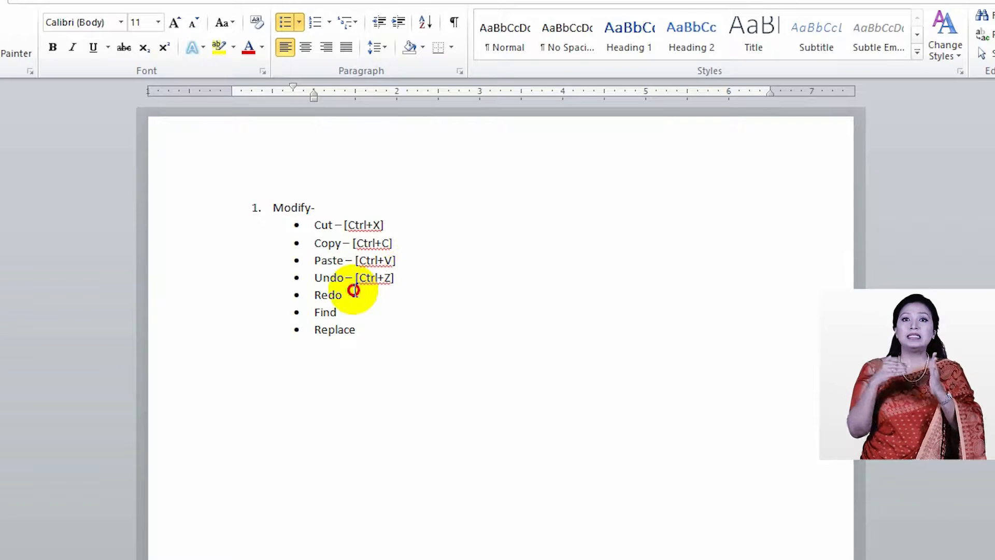
pyautogui.hotkey('ctrl', 'v')
pyautogui.click(389, 293)
pyautogui.press('BackSpace')
pyautogui.write('Y')
# Step: Add the shortcut text "– [Ctrl+F]" after the Find bullet and "– [Ctrl+H]" after the Replace bullet
pyautogui.click(367, 312)
pyautogui.hotkey('ctrl', 'v')
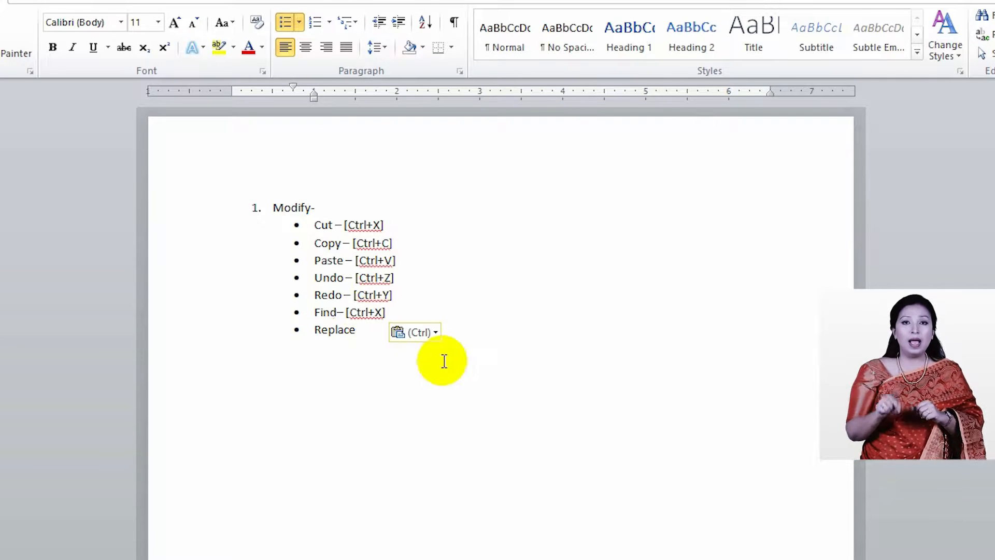
pyautogui.press('Left')
pyautogui.press('BackSpace')
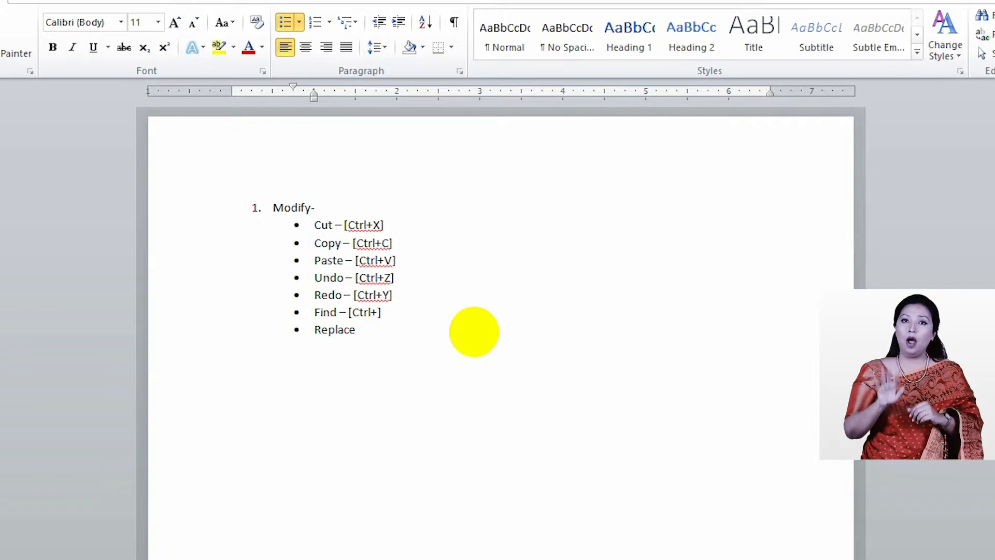
pyautogui.write('F')
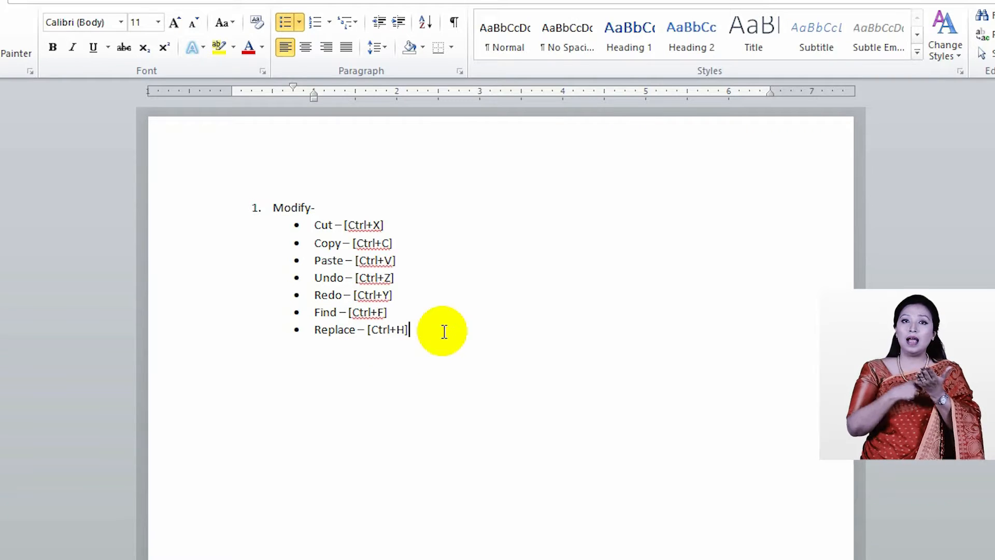
# Step: Generate sample text below the shortcut list with the formula =rand(3,4)
pyautogui.click(351, 386)
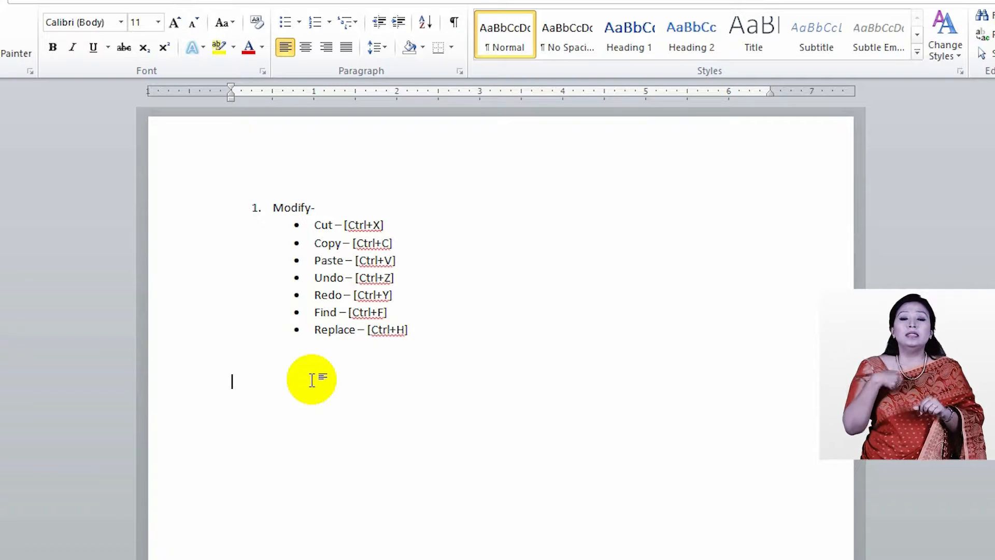
pyautogui.write('rand')
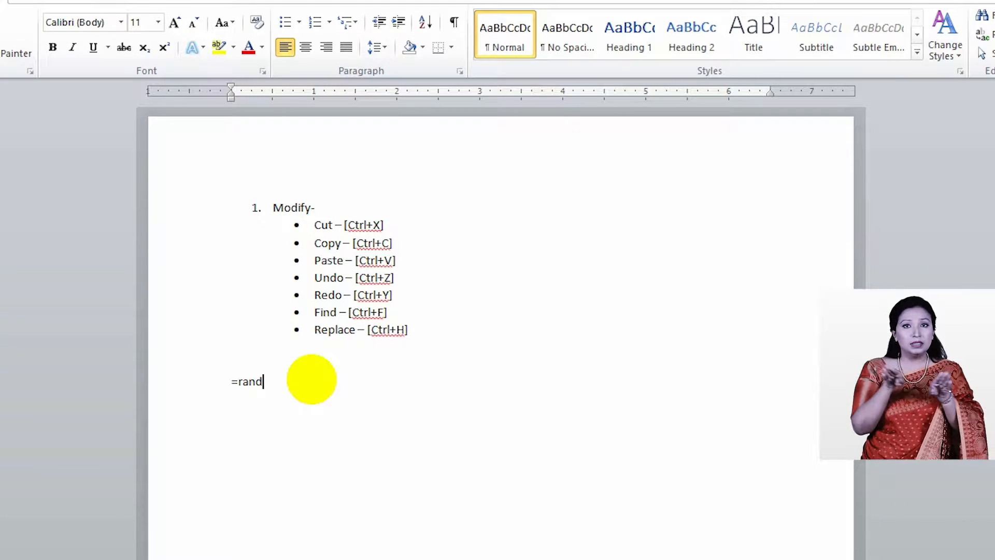
pyautogui.write('(3,4')
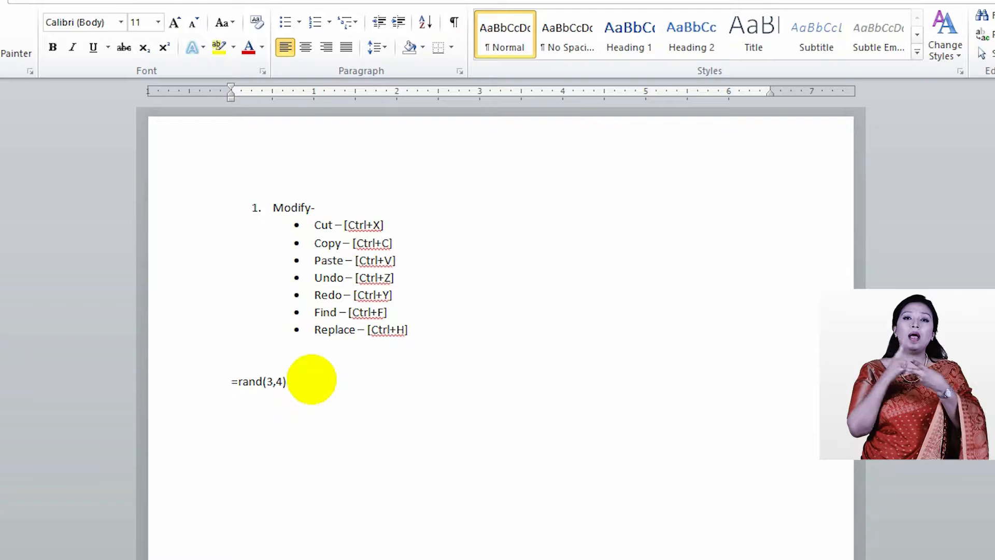
pyautogui.write(')')
pyautogui.press('Return')
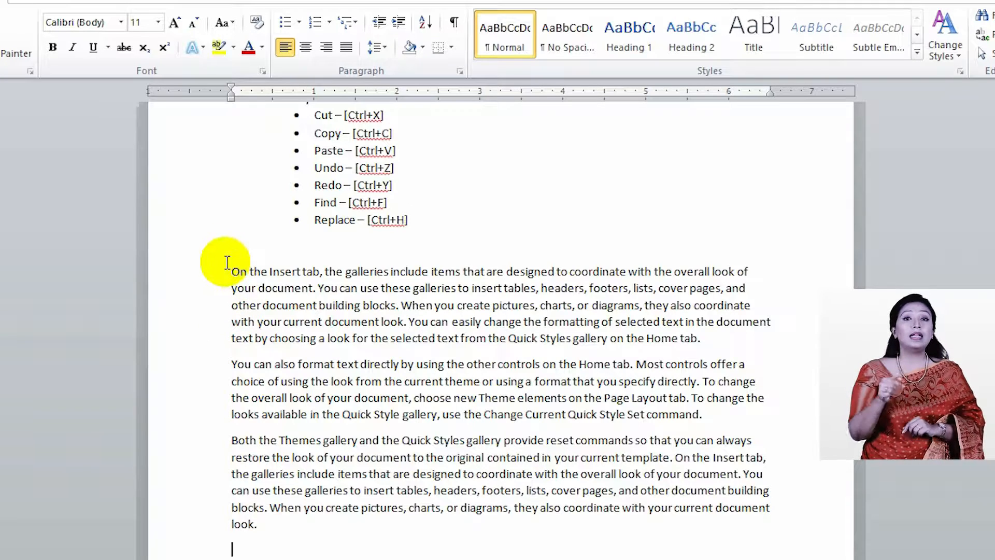
# Step: Select the whole first sample paragraph, select only its opening words through "include", and clear the selection
pyautogui.moveTo(231, 272); pyautogui.dragTo(710, 340)
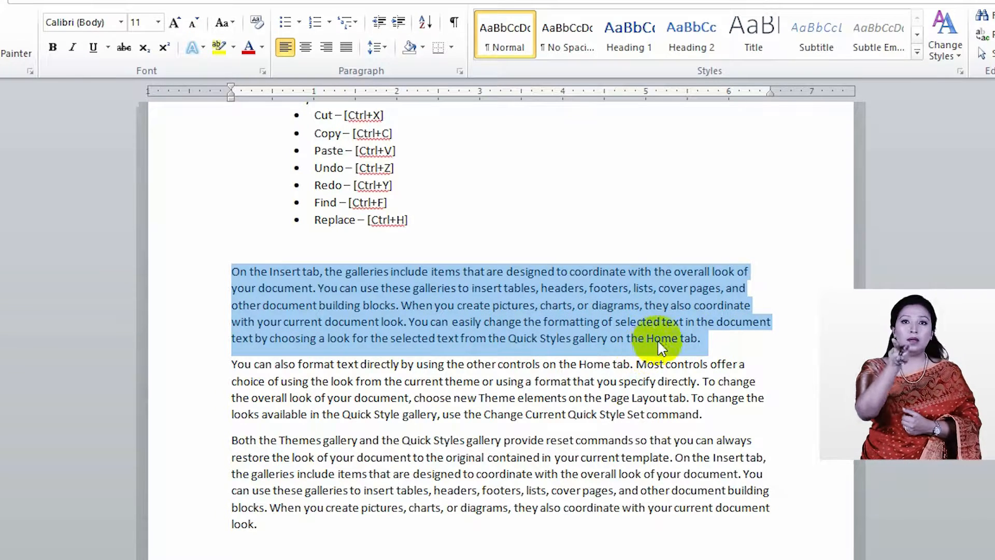
pyautogui.scroll(1, 234, 314)
pyautogui.click(233, 314)
pyautogui.moveTo(233, 314); pyautogui.dragTo(425, 315)
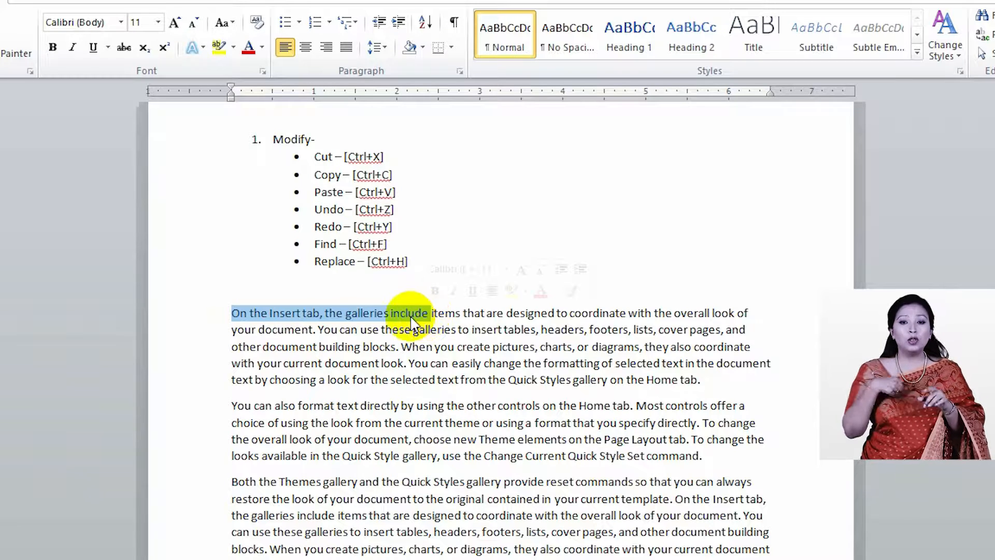
pyautogui.click(236, 317)
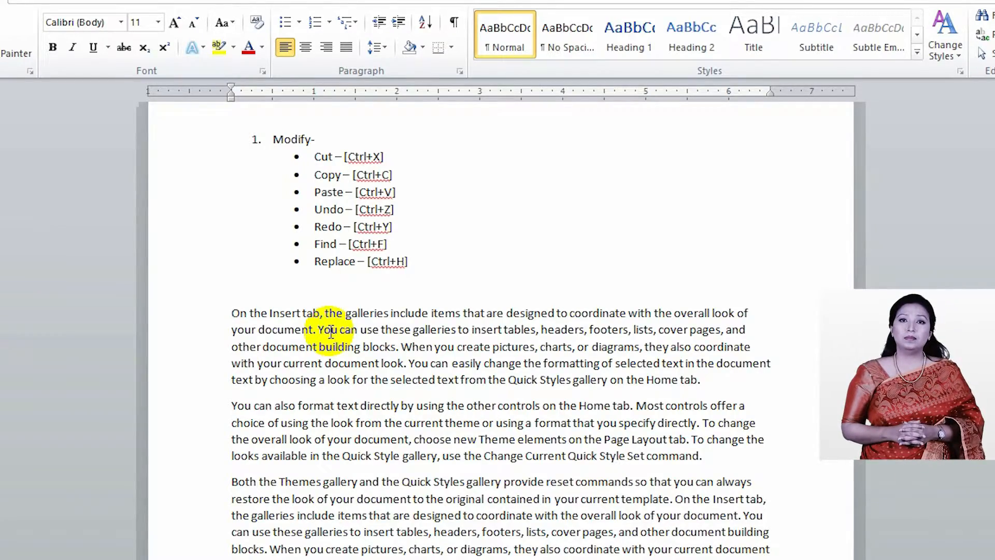
# Step: Cut "On the Insert tab, the galleries include items that are designed to coordinate" from the first sample paragraph, undo the cut, and repeat it
pyautogui.hotkey('ctrl', 'shift', 'Right')
pyautogui.hotkey('ctrl', 'shift', 'Right')
pyautogui.hotkey('ctrl', 'shift', 'Right')
pyautogui.hotkey('ctrl', 'shift', 'Right')
pyautogui.hotkey('ctrl', 'shift', 'Right')
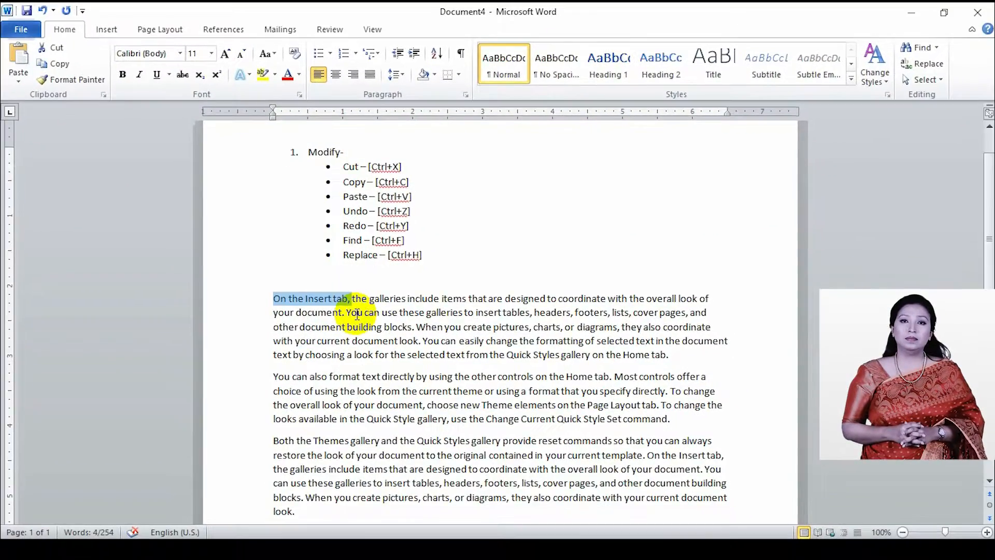
pyautogui.hotkey('ctrl', 'shift', 'Right')
pyautogui.hotkey('ctrl', 'shift', 'Right')
pyautogui.hotkey('ctrl', 'shift', 'Right')
pyautogui.hotkey('ctrl', 'shift', 'Right')
pyautogui.hotkey('ctrl', 'shift', 'Right')
pyautogui.hotkey('ctrl', 'shift', 'Right')
pyautogui.hotkey('ctrl', 'shift', 'Right')
pyautogui.hotkey('ctrl', 'shift', 'Right')
pyautogui.hotkey('ctrl', 'shift', 'Right')
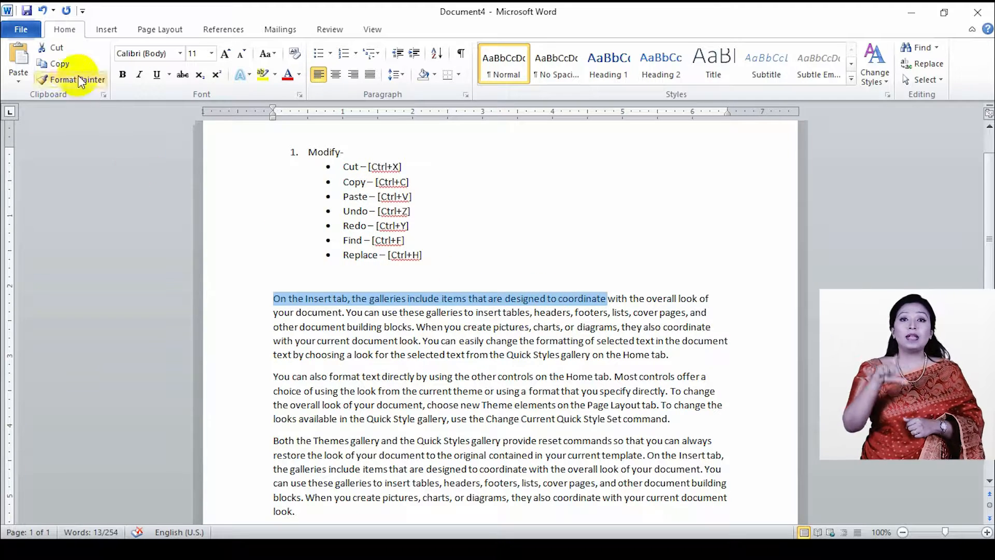
pyautogui.click(54, 45)
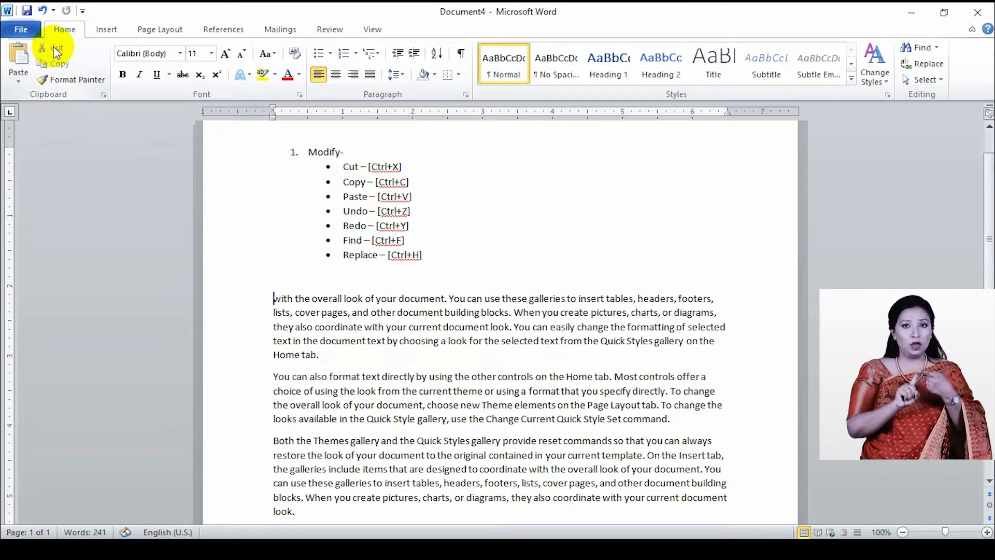
pyautogui.hotkey('ctrl', 'z')
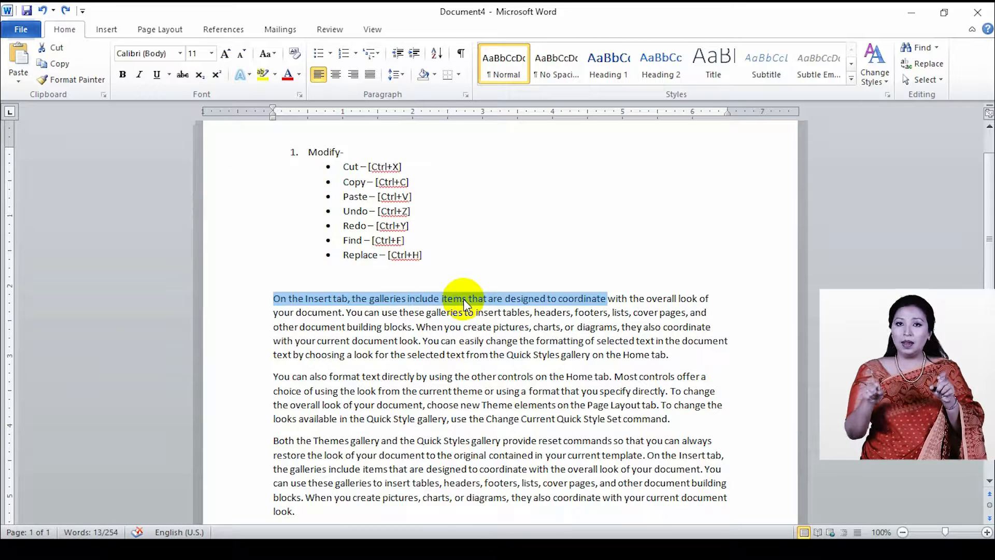
pyautogui.hotkey('ctrl', 'x')
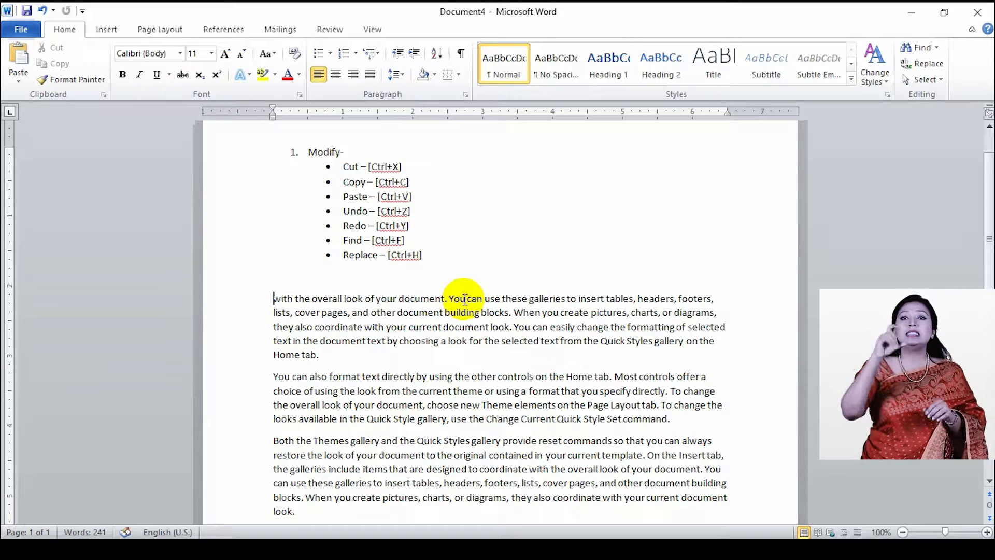
# Step: Paste the cut text on its own line below the last sample paragraph, leaving a blank line between them
pyautogui.scroll(-2, 465, 300)
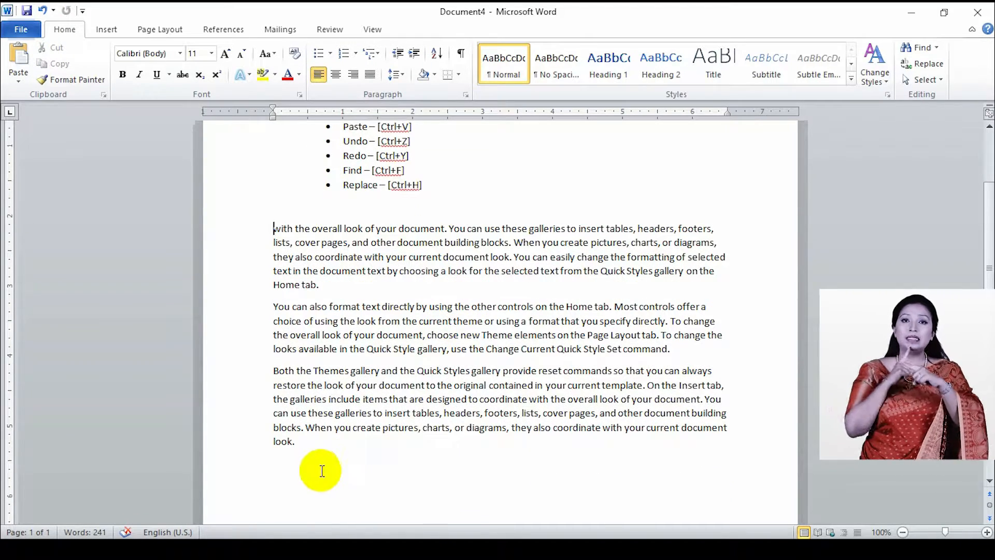
pyautogui.click(322, 451)
pyautogui.press('Return')
pyautogui.press('Return')
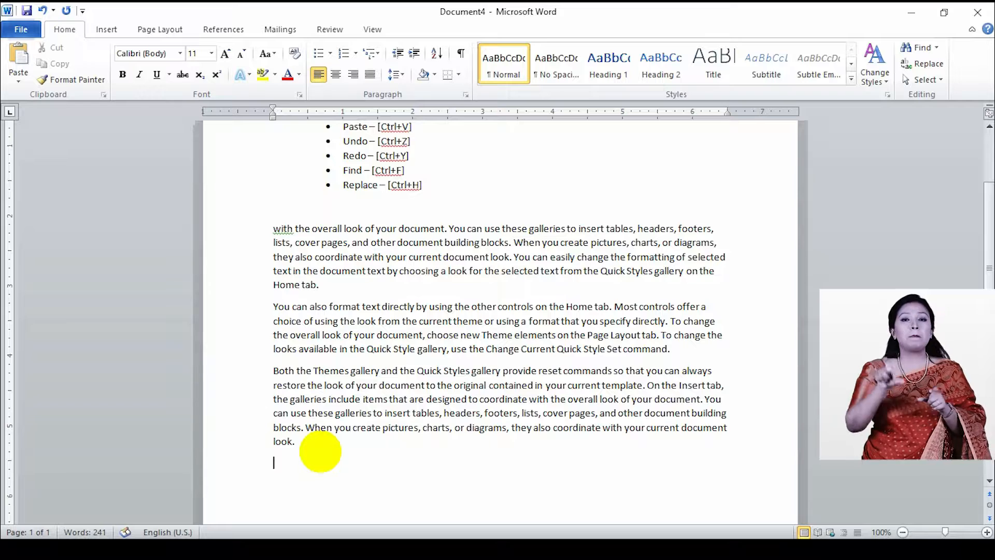
pyautogui.hotkey('ctrl', 'v')
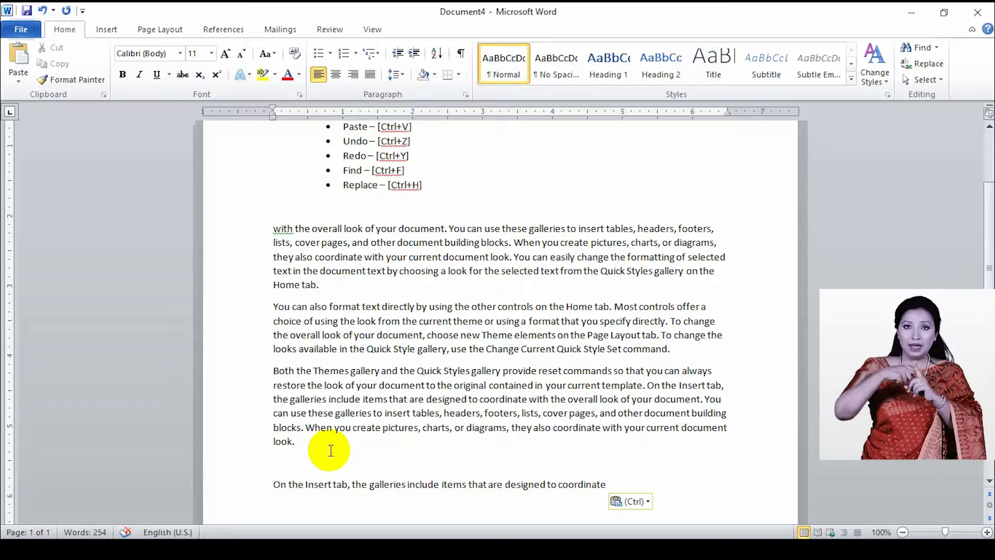
# Step: Paste a copy of "with the overall look of your document." at the end of the last line, and undo the paste
pyautogui.scroll(1, 329, 452)
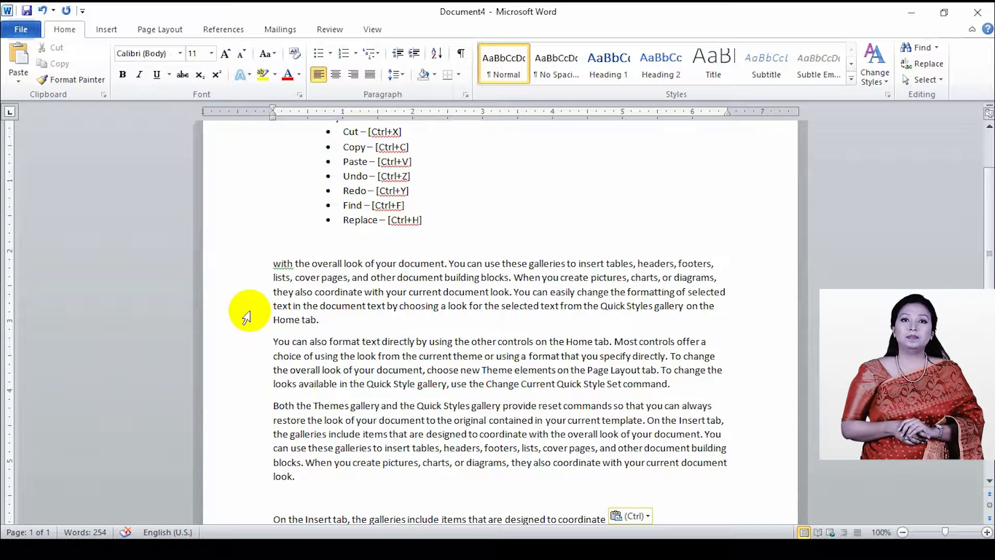
pyautogui.moveTo(274, 263); pyautogui.dragTo(447, 261)
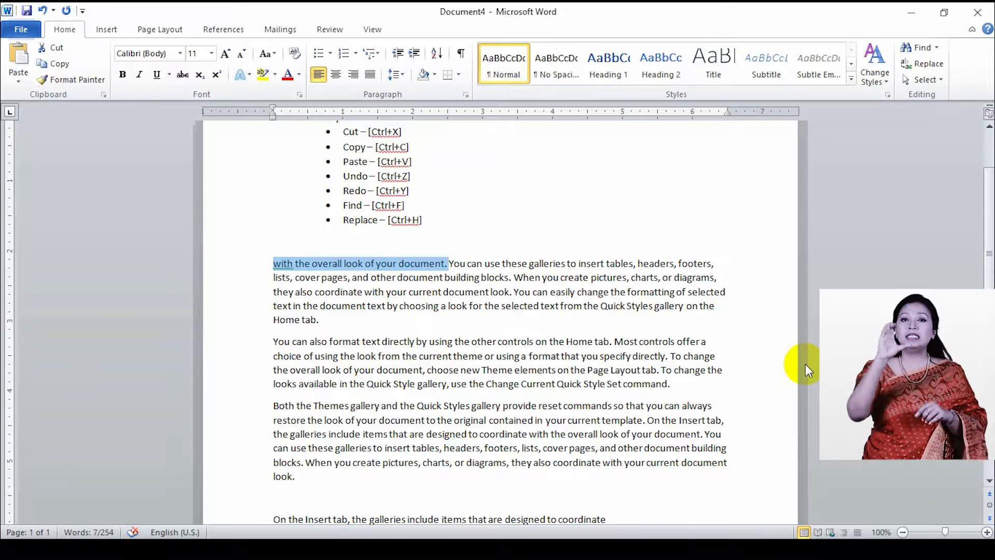
pyautogui.scroll(-1, 725, 461)
pyautogui.scroll(-1, 724, 462)
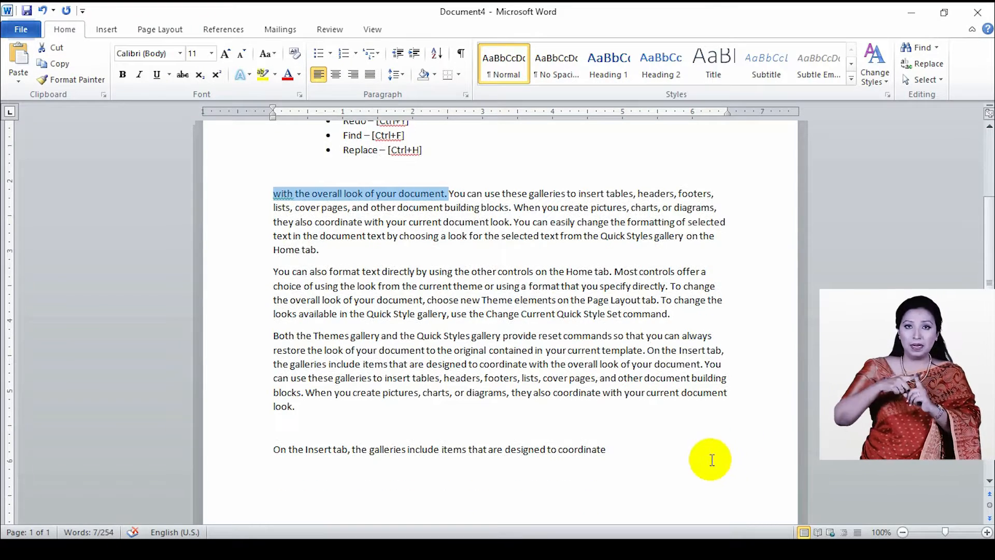
pyautogui.click(639, 449)
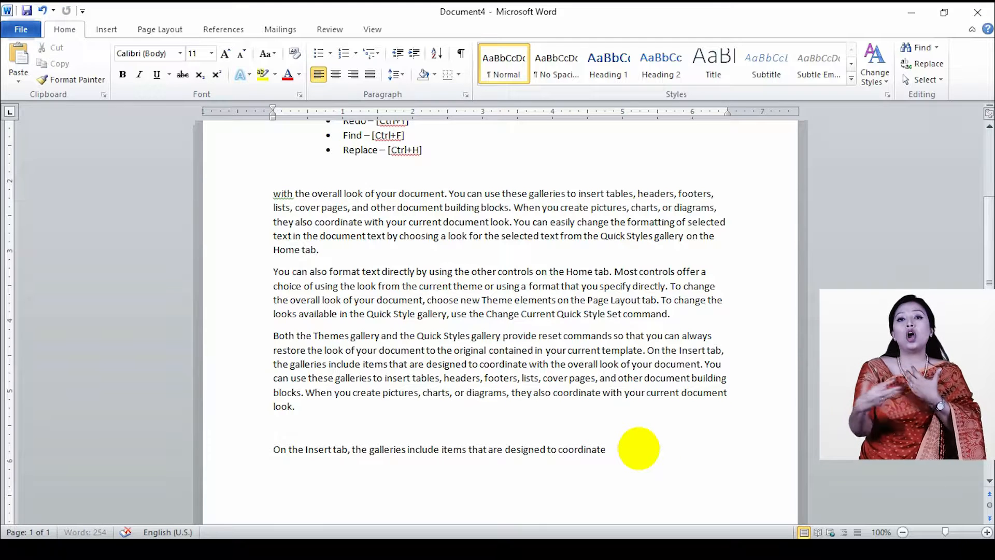
pyautogui.hotkey('ctrl', 'v')
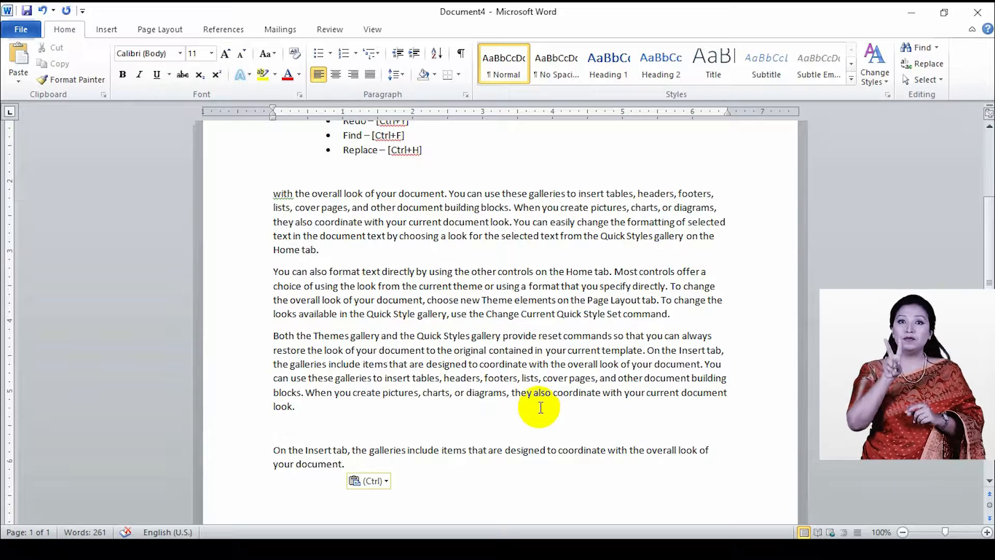
pyautogui.hotkey('ctrl', 'z')
# Step: Copy "with the overall look of your document" without its full stop from the first sample paragraph and paste it at the end of the last line
pyautogui.scroll(2, 537, 409)
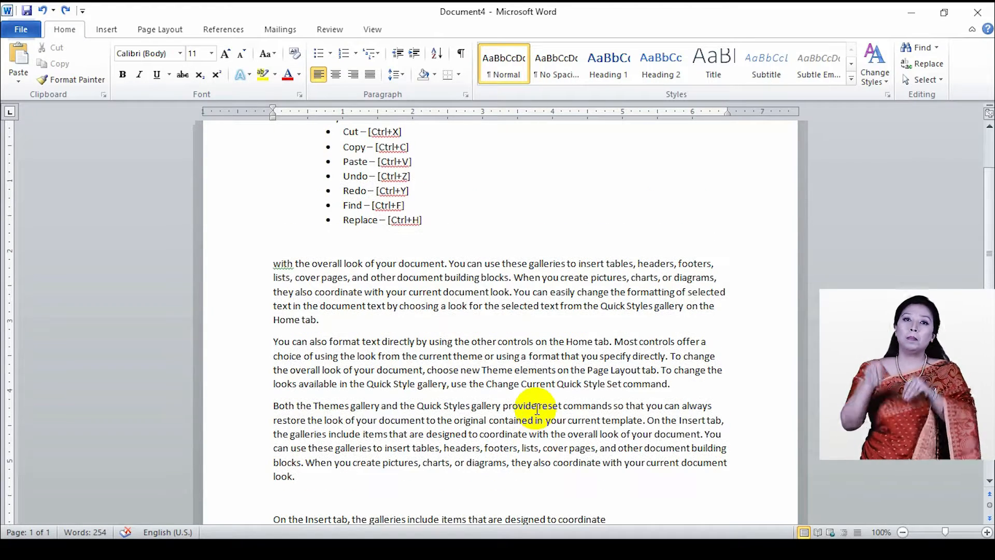
pyautogui.moveTo(275, 262); pyautogui.dragTo(442, 262)
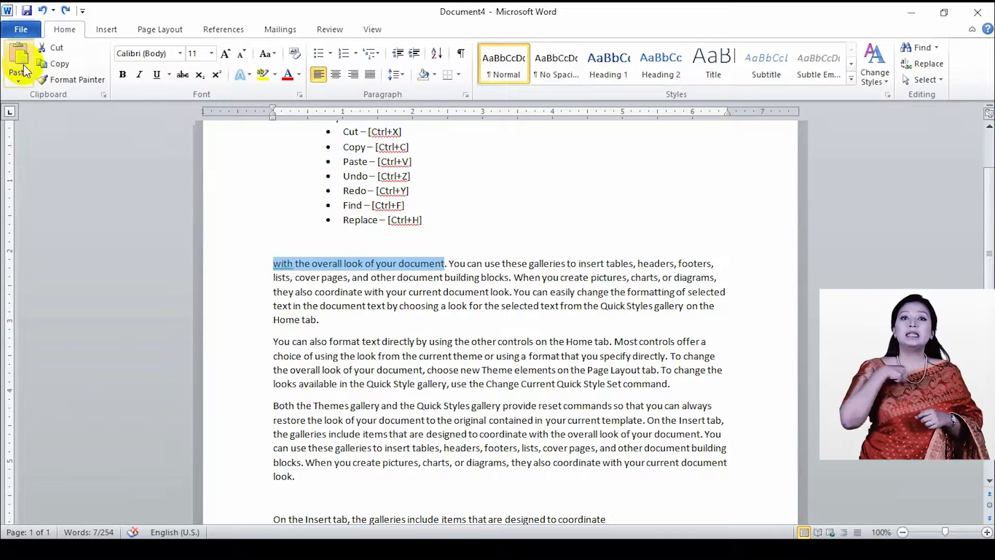
pyautogui.click(56, 64)
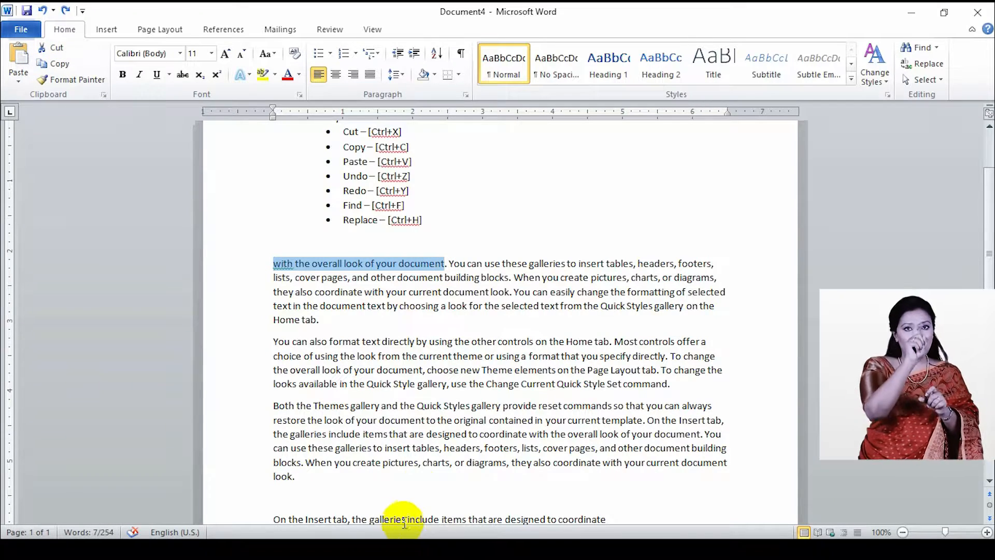
pyautogui.scroll(-1, 510, 441)
pyautogui.click(613, 483)
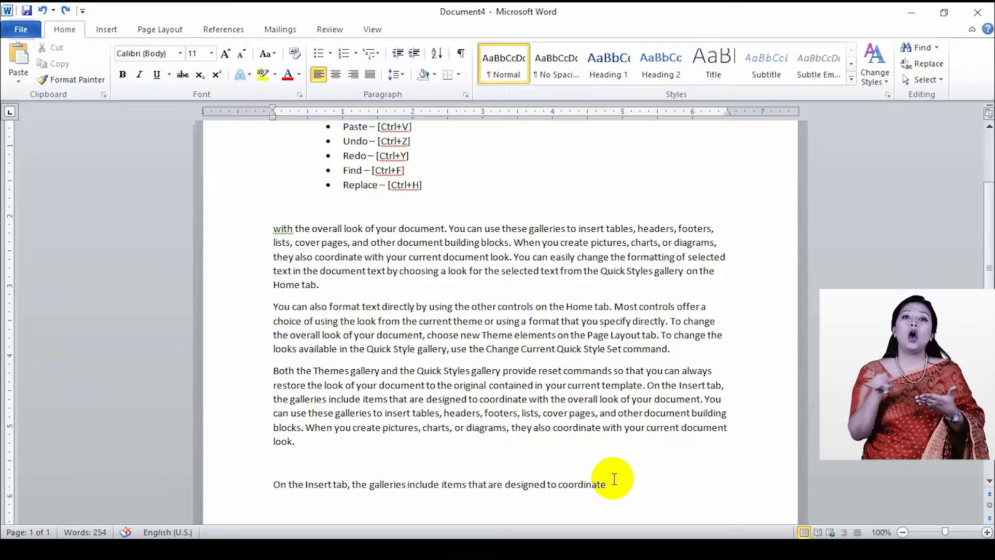
pyautogui.hotkey('ctrl', 'v')
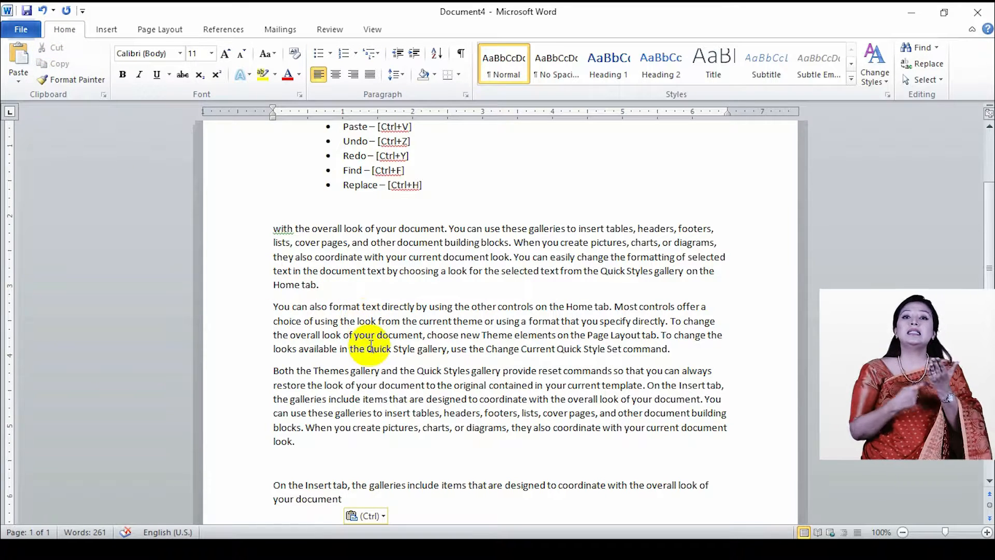
# Step: Undo and redo the last paste at the end of the document, twice in a row
pyautogui.scroll(1, 400, 390)
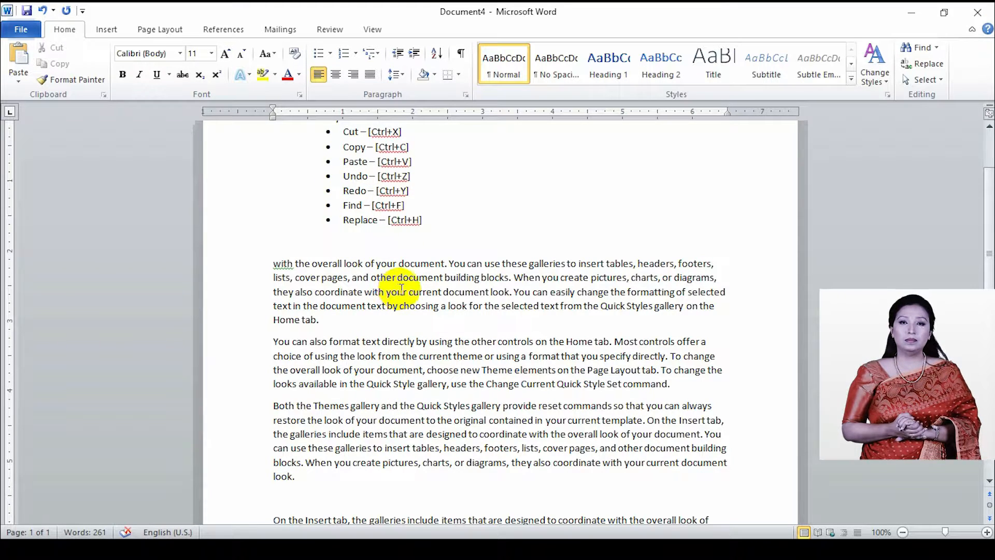
pyautogui.scroll(-2, 420, 294)
pyautogui.scroll(2, 428, 297)
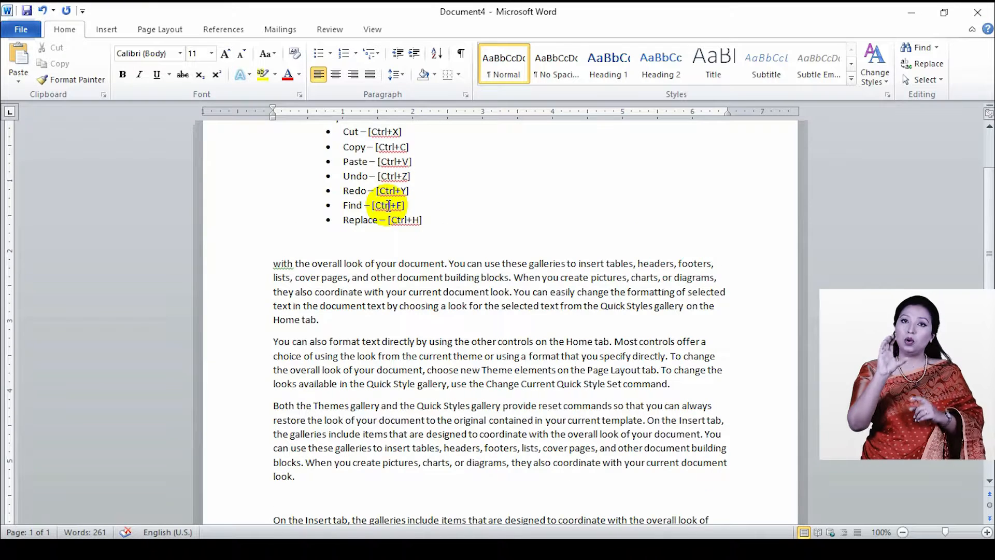
pyautogui.scroll(-2, 389, 205)
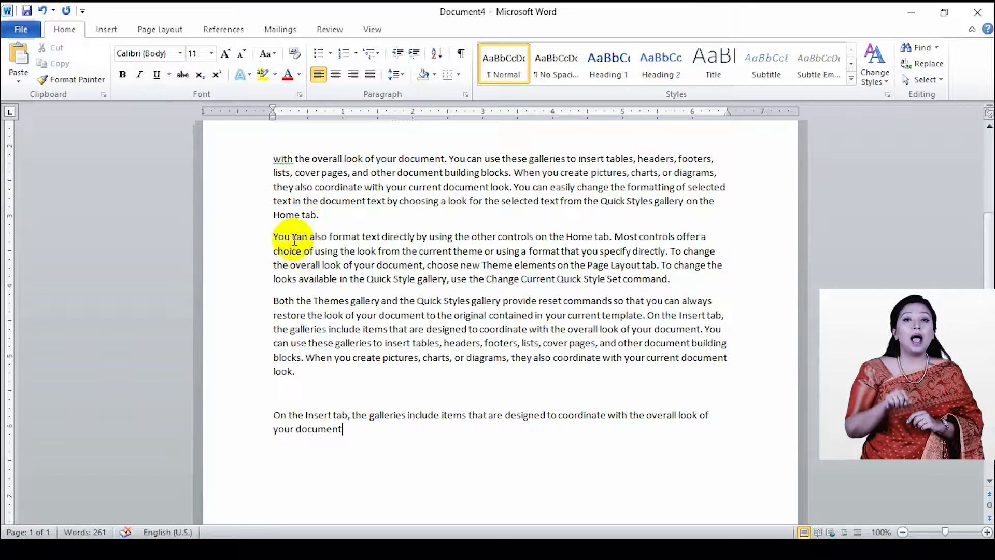
pyautogui.click(47, 9)
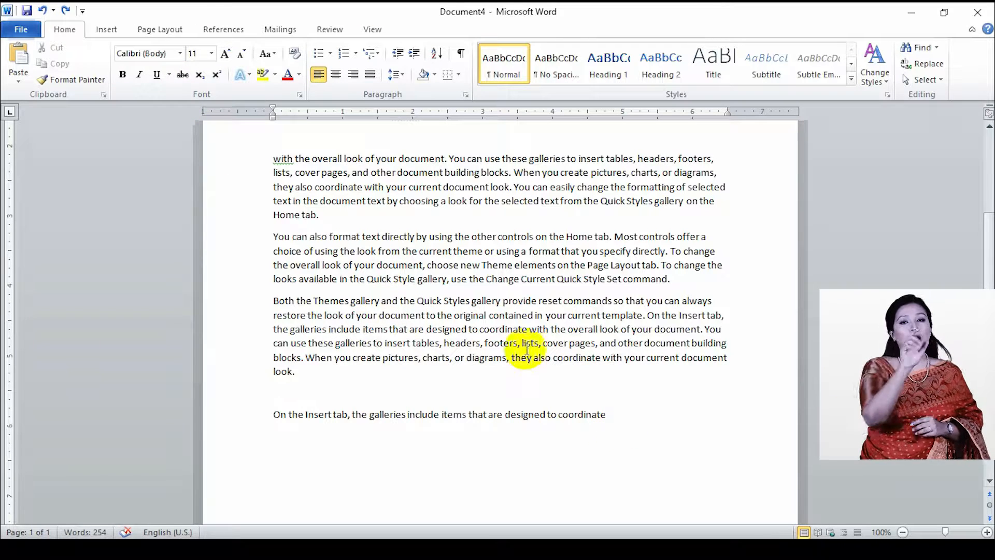
pyautogui.click(67, 17)
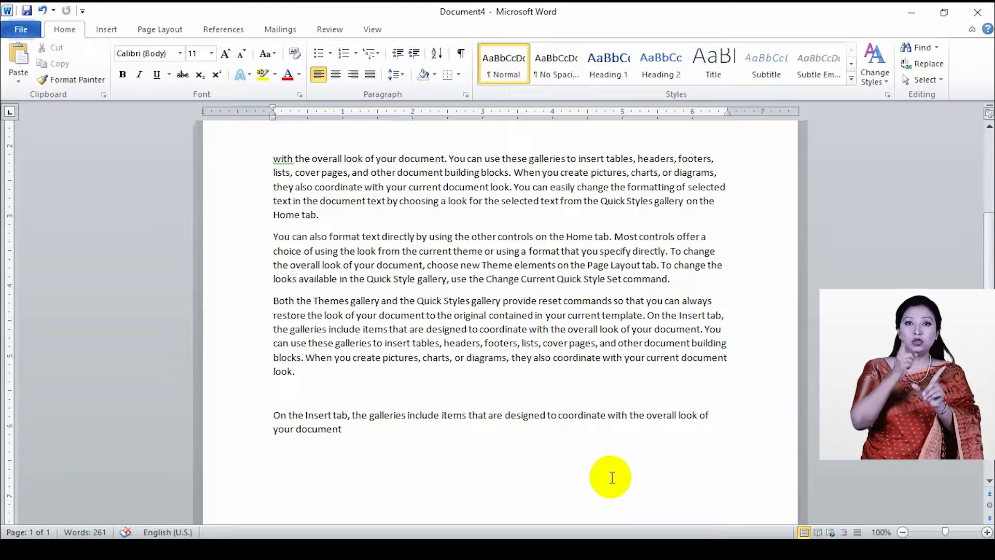
pyautogui.hotkey('ctrl', 'z')
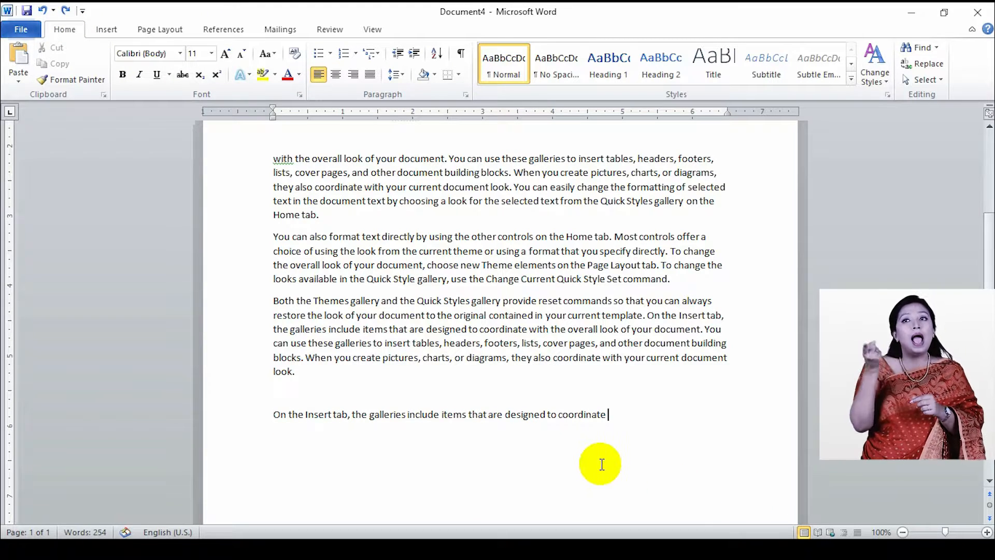
pyautogui.hotkey('ctrl', 'y')
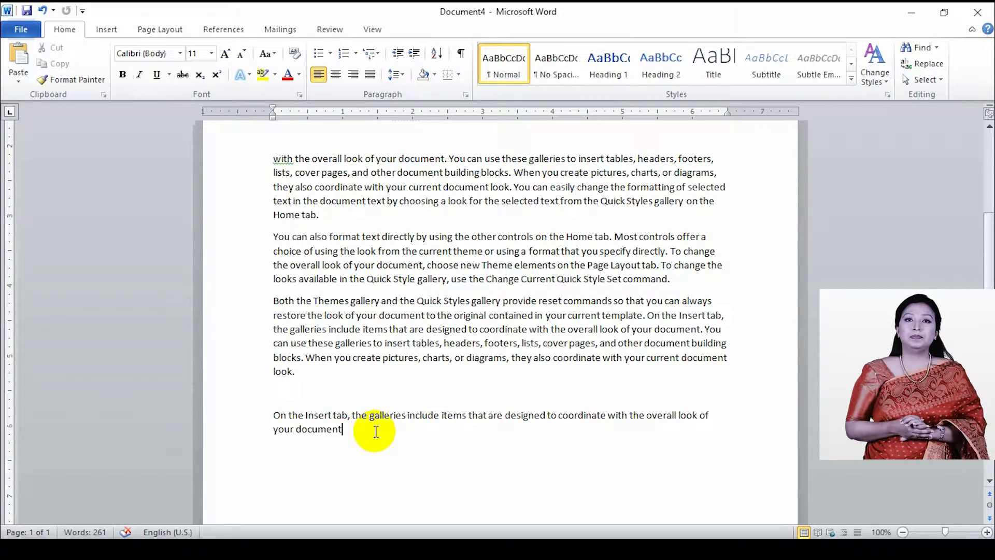
# Step: Search the document for the word "of"
pyautogui.scroll(3, 447, 365)
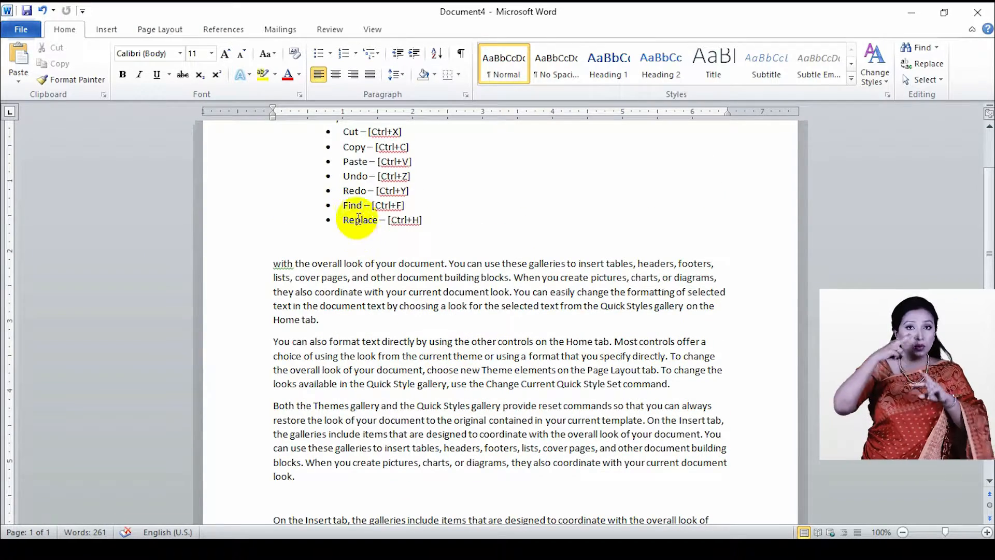
pyautogui.scroll(-3, 482, 467)
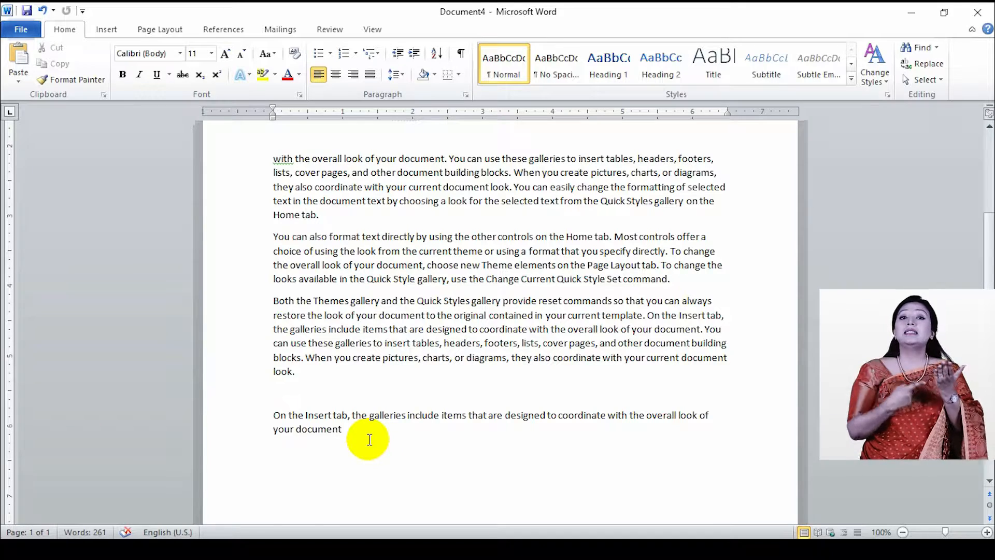
pyautogui.hotkey('ctrl', 'f')
pyautogui.press('Return')
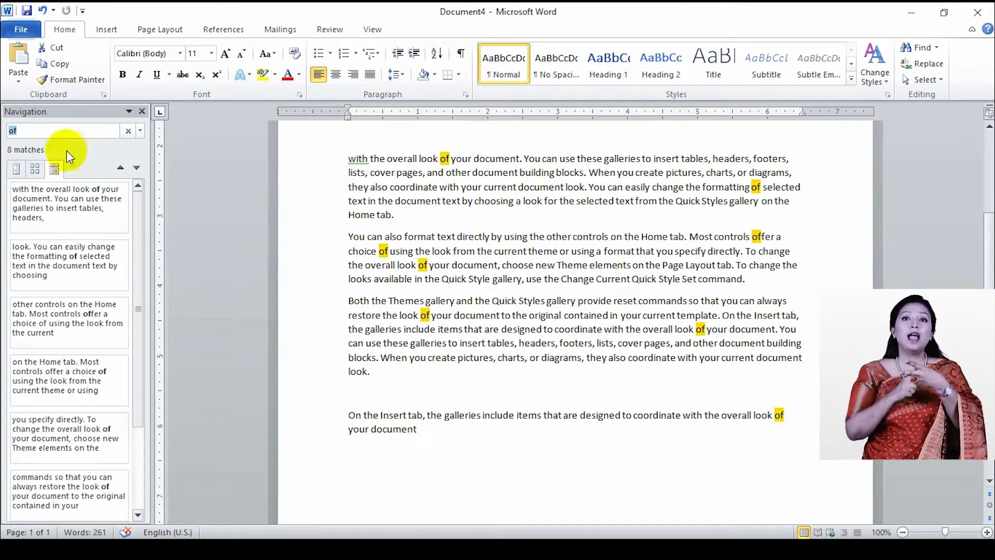
# Step: Search the document for "look" and for "so", and close the search results
pyautogui.click(142, 112)
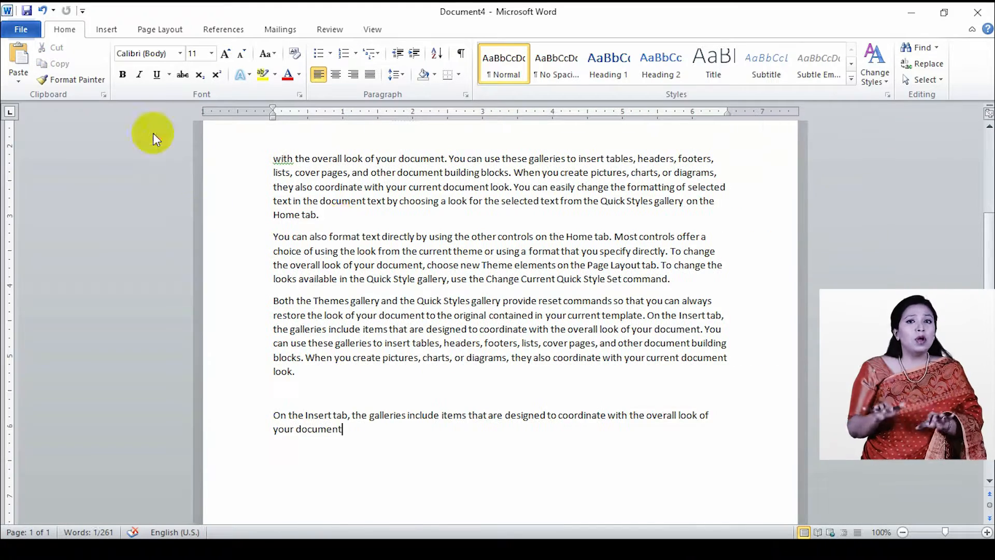
pyautogui.click(935, 52)
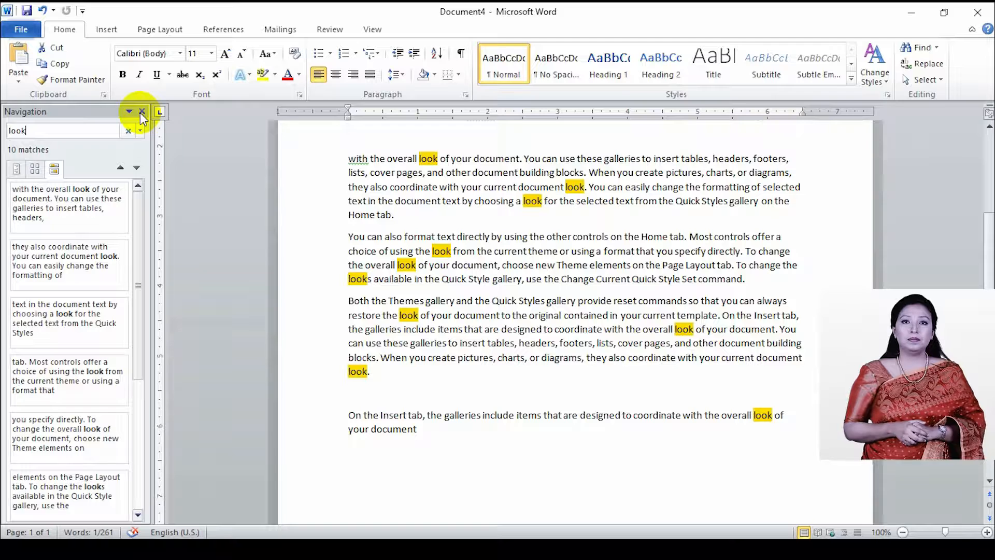
pyautogui.moveTo(44, 130); pyautogui.dragTo(3, 130)
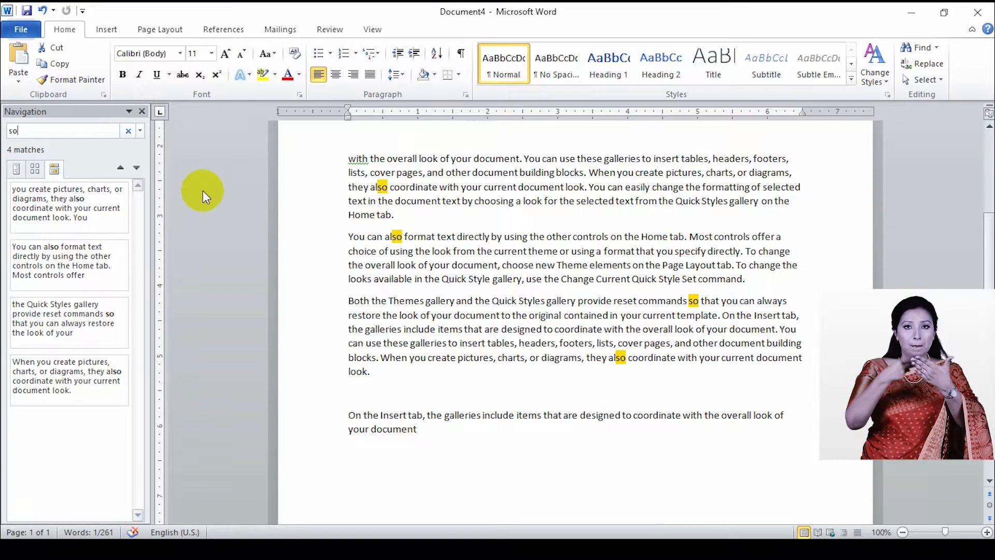
pyautogui.click(142, 111)
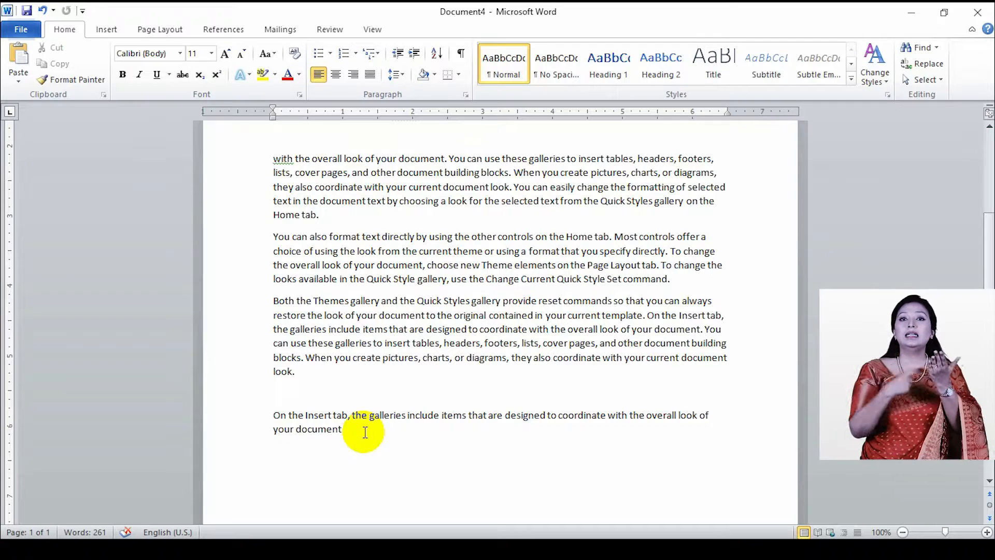
# Step: Find two successive occurrences of "text" with Find and Replace, and move the dialog off the first paragraphs
pyautogui.hotkey('ctrl', 'h')
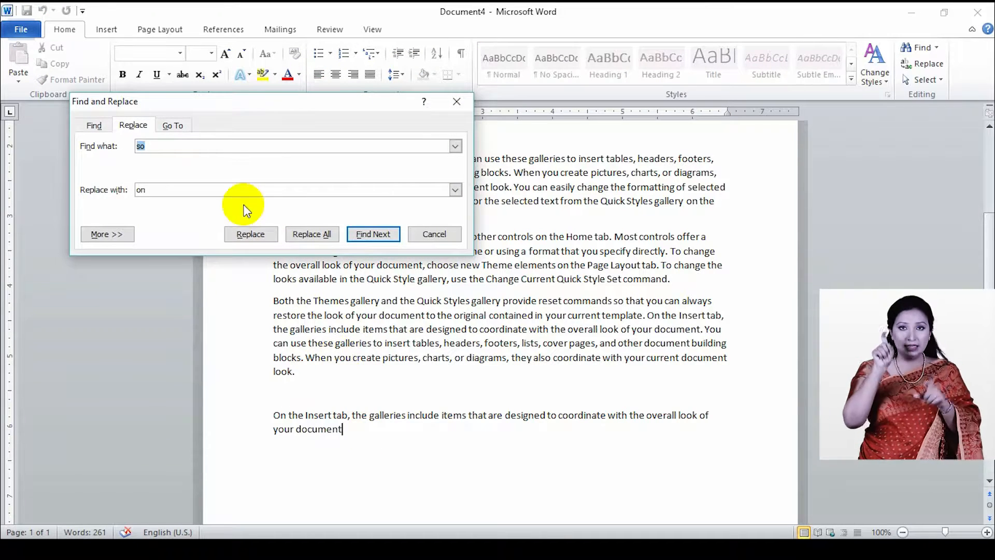
pyautogui.click(94, 125)
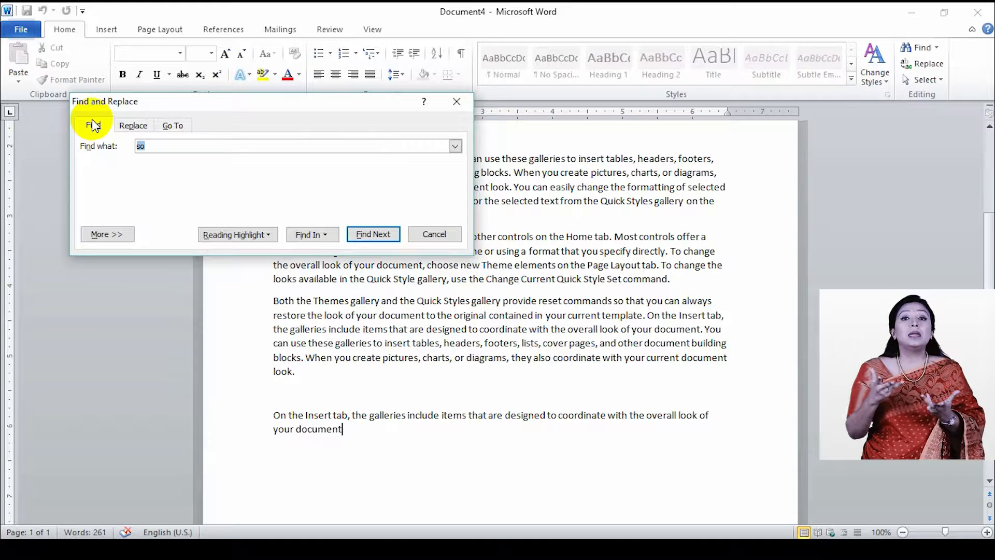
pyautogui.click(131, 127)
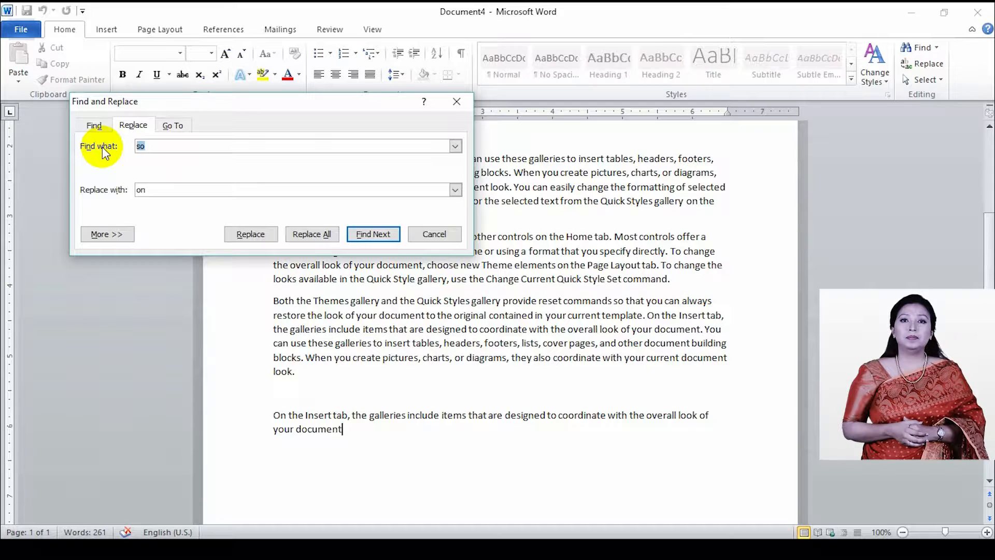
pyautogui.write('text')
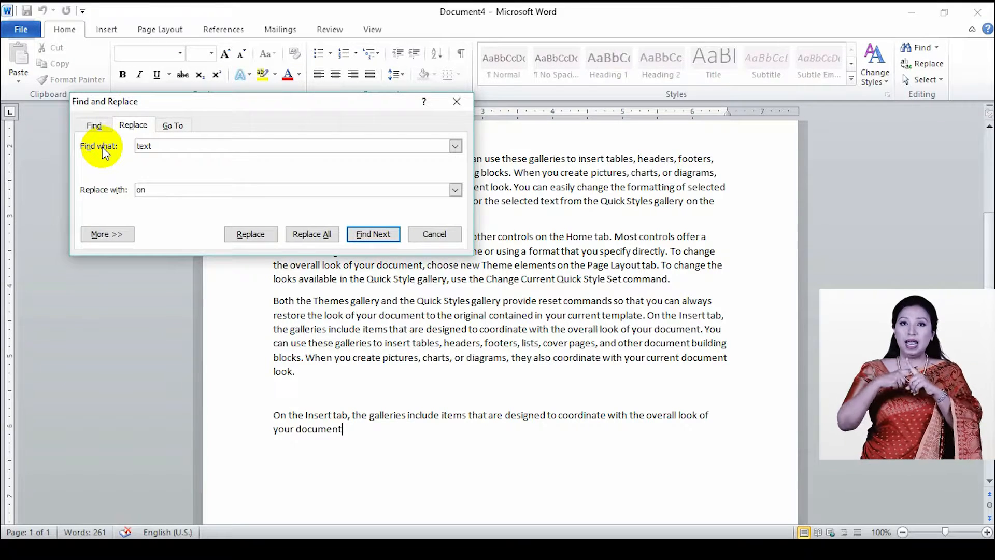
pyautogui.press('Return')
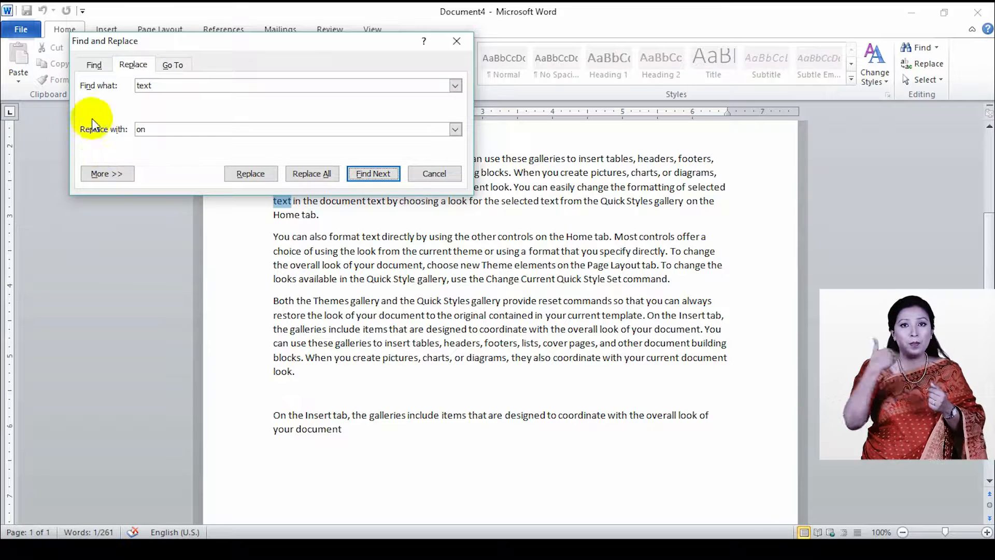
pyautogui.click(99, 67)
pyautogui.click(382, 177)
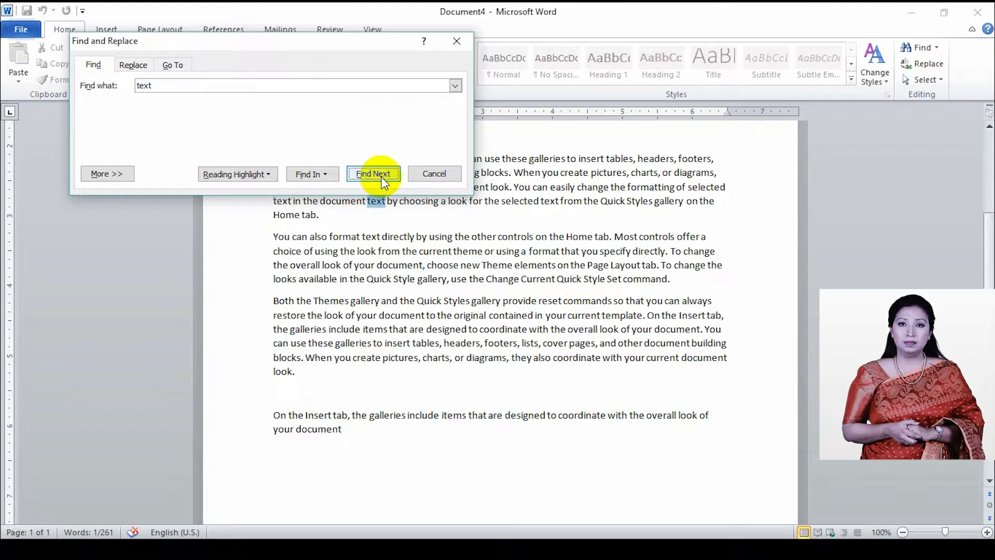
pyautogui.moveTo(295, 40); pyautogui.dragTo(741, 301)
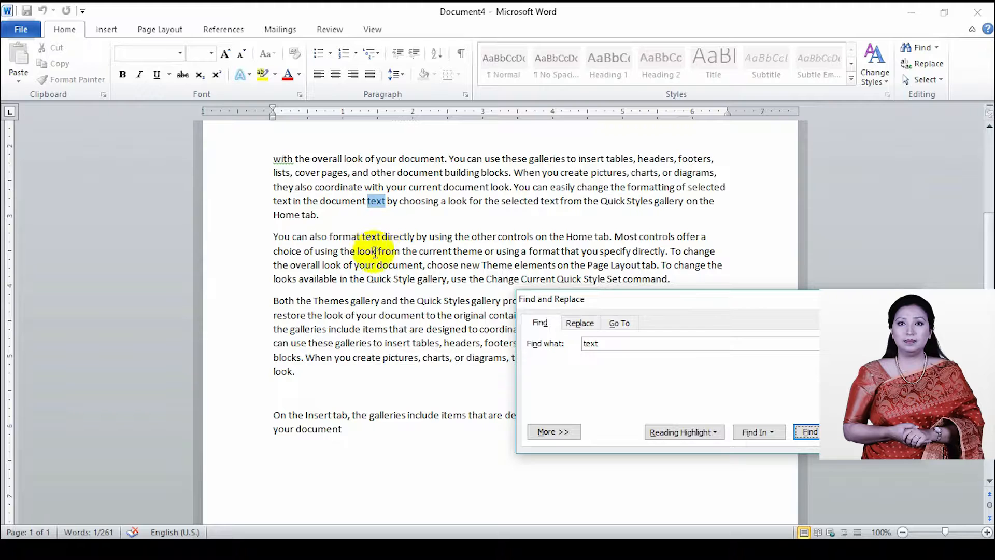
# Step: Replace all occurrences of "look" with "see" throughout the document and close Find and Replace
pyautogui.click(581, 323)
pyautogui.moveTo(640, 300); pyautogui.dragTo(237, 169)
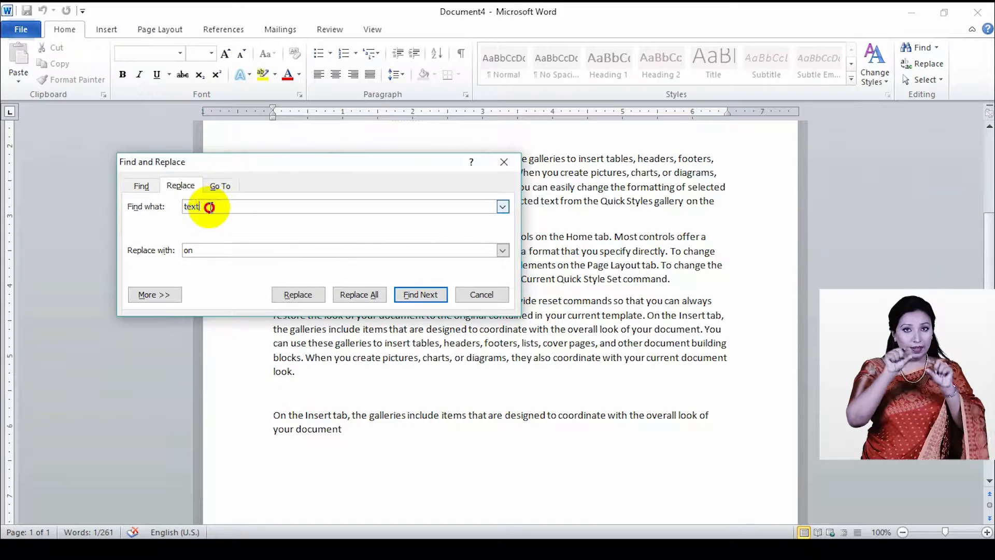
pyautogui.write('look')
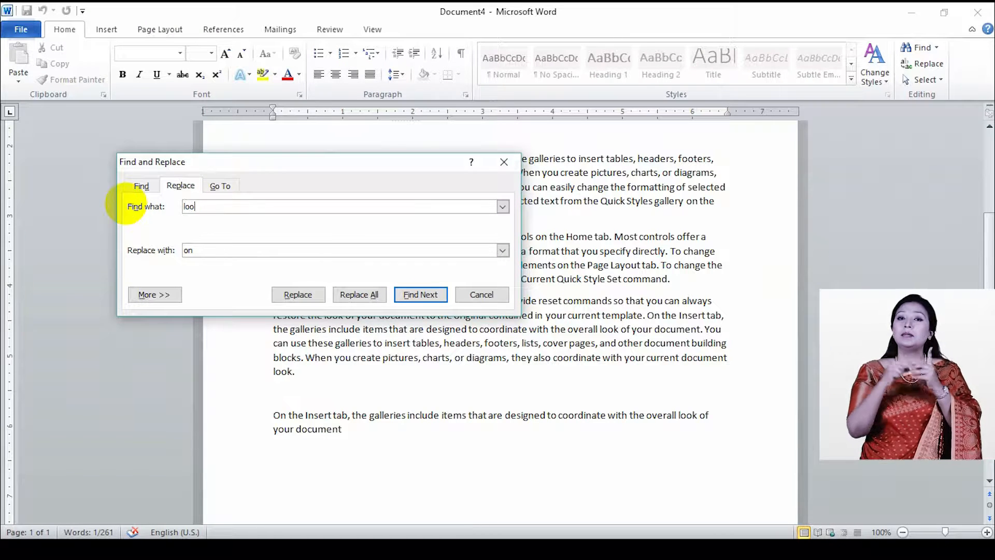
pyautogui.click(417, 294)
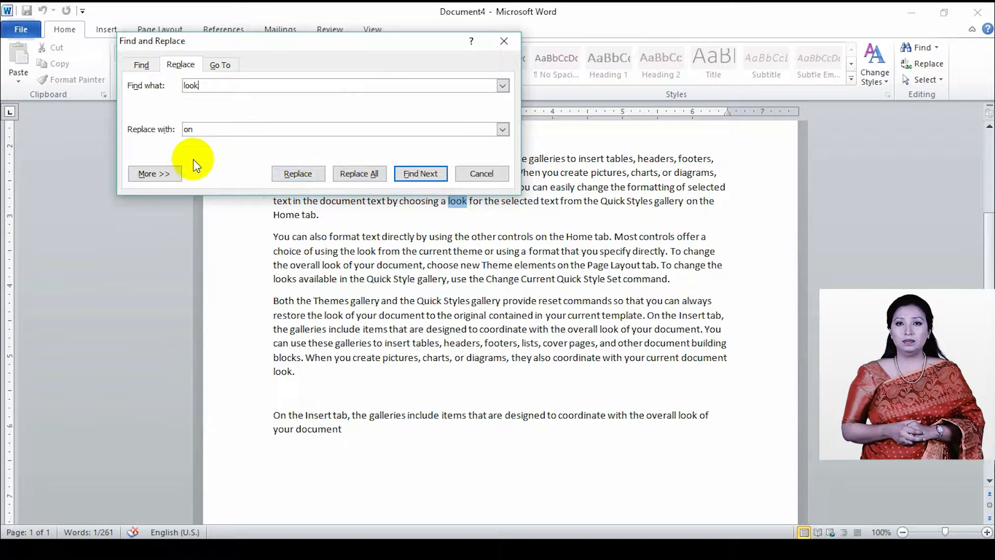
pyautogui.doubleClick(190, 129)
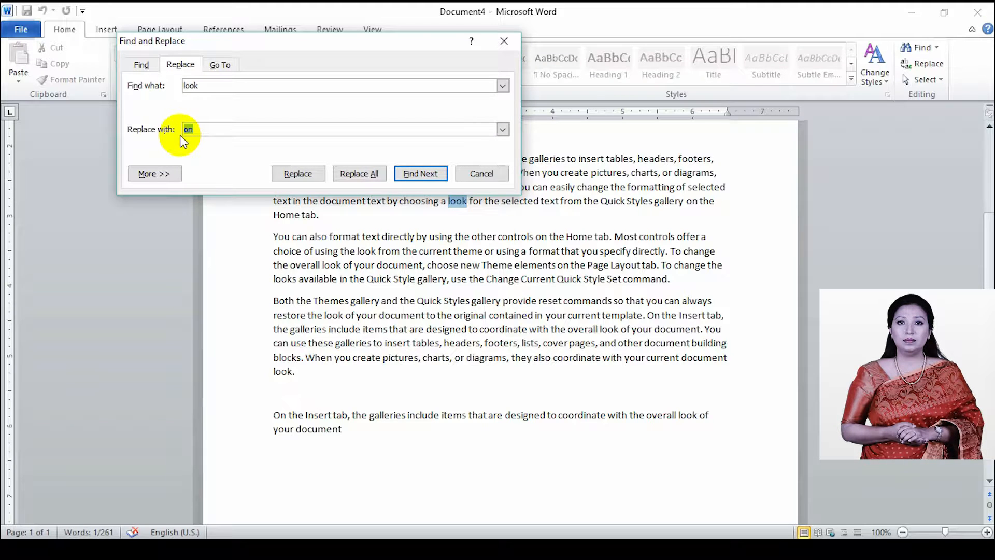
pyautogui.write('see')
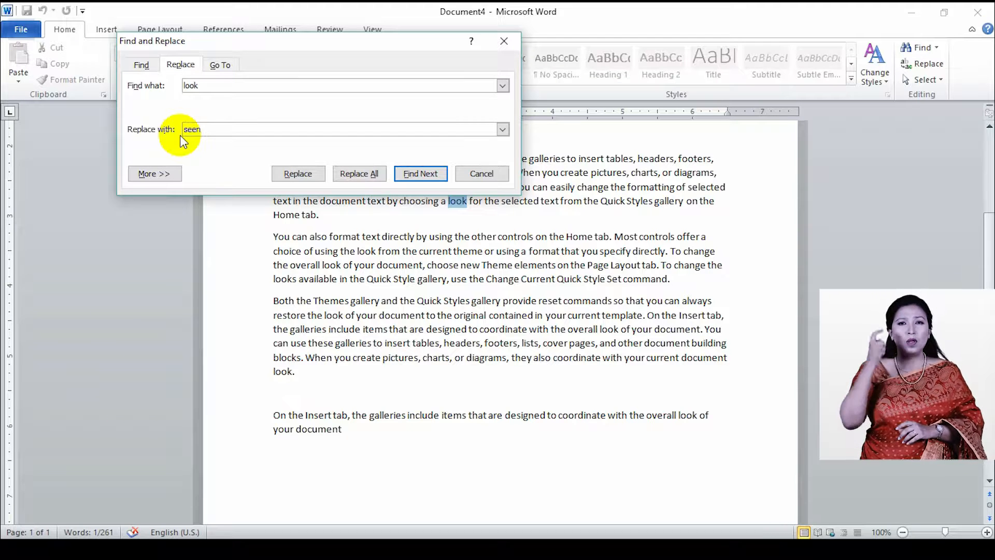
pyautogui.press('BackSpace')
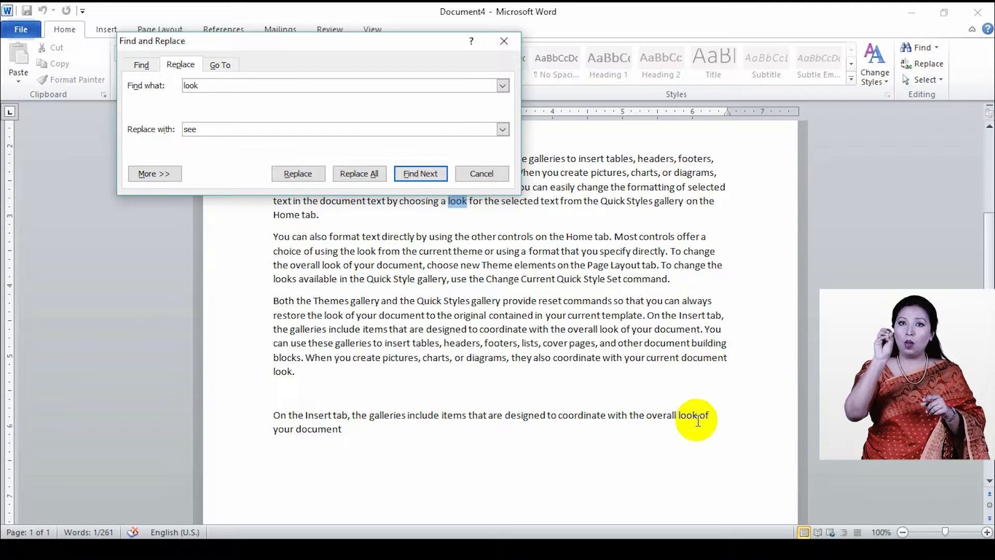
pyautogui.click(358, 174)
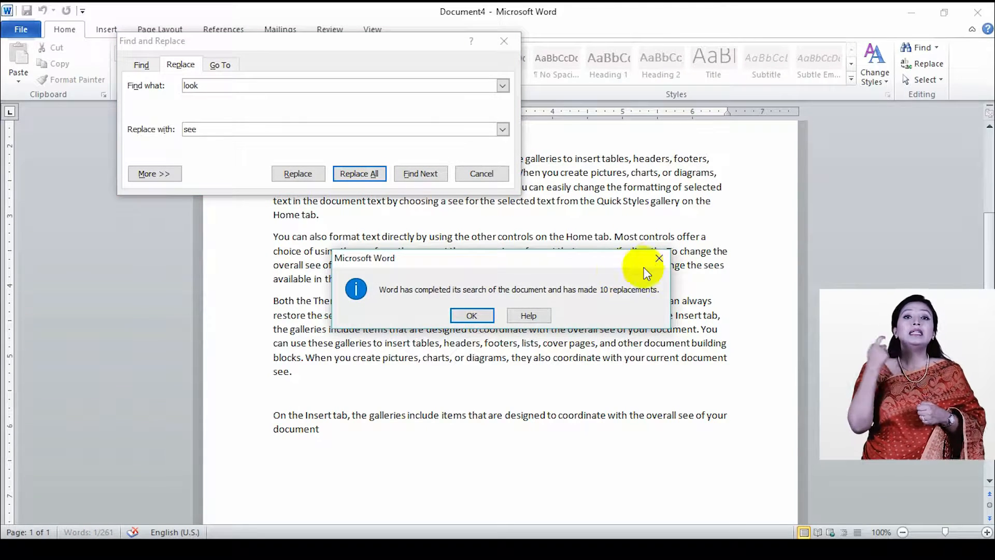
pyautogui.click(655, 259)
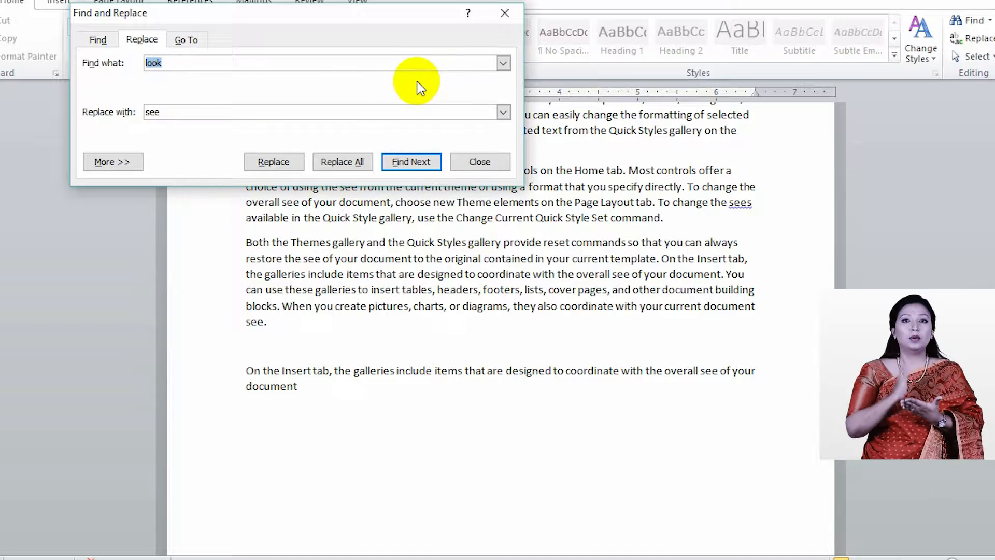
pyautogui.click(505, 14)
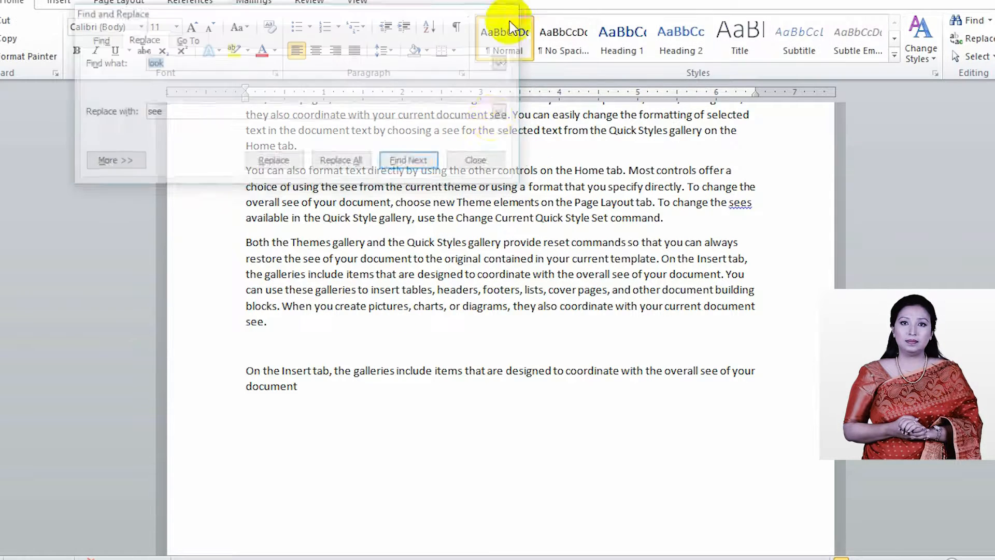
pyautogui.scroll(3, 489, 341)
pyautogui.scroll(2, 490, 341)
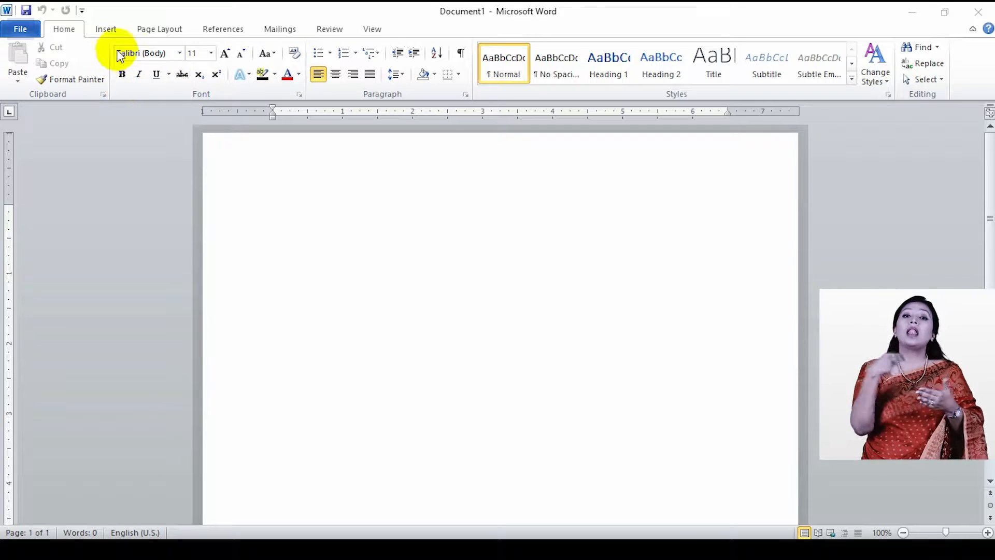
# Step: Generate a sample paragraph in the blank document with =rand(1,4)
pyautogui.click(417, 384)
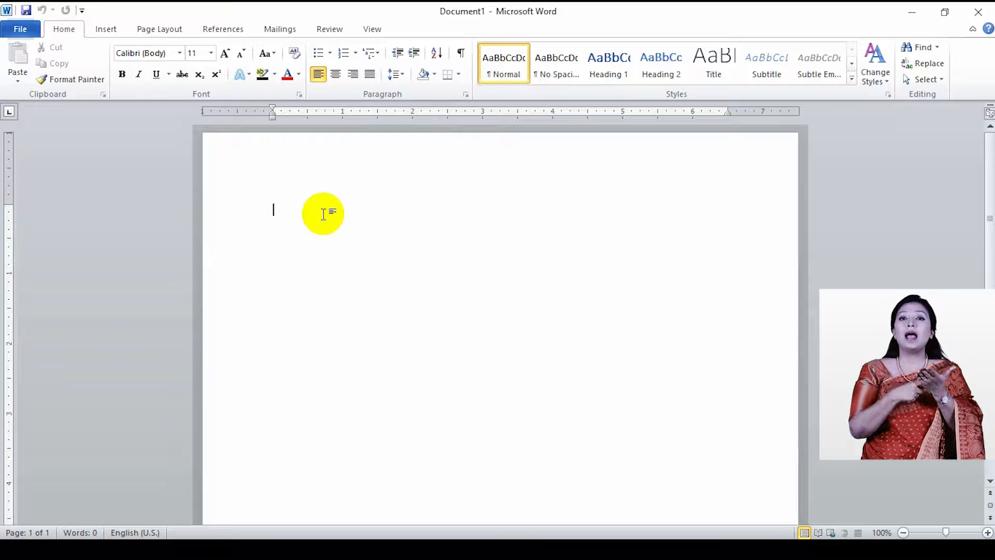
pyautogui.write('=r')
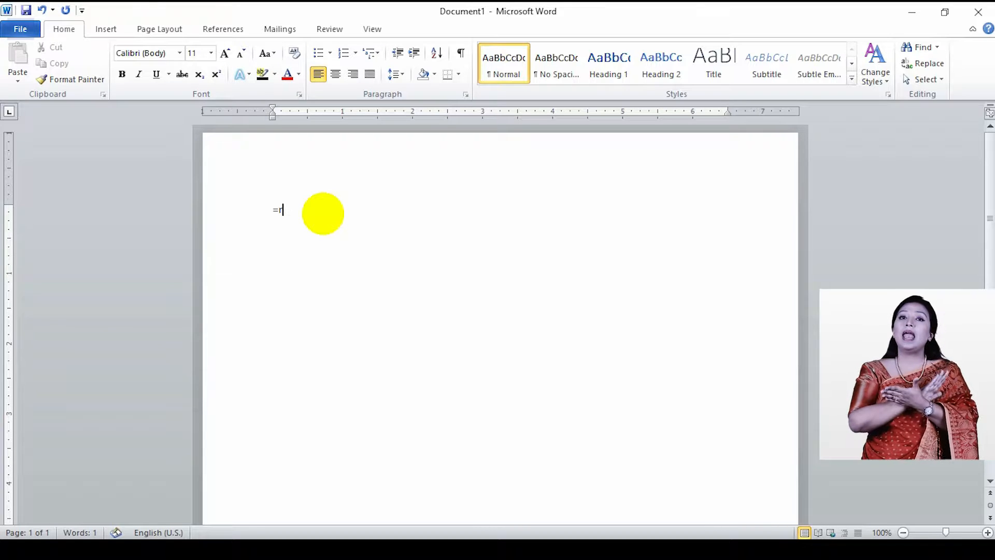
pyautogui.write('and(')
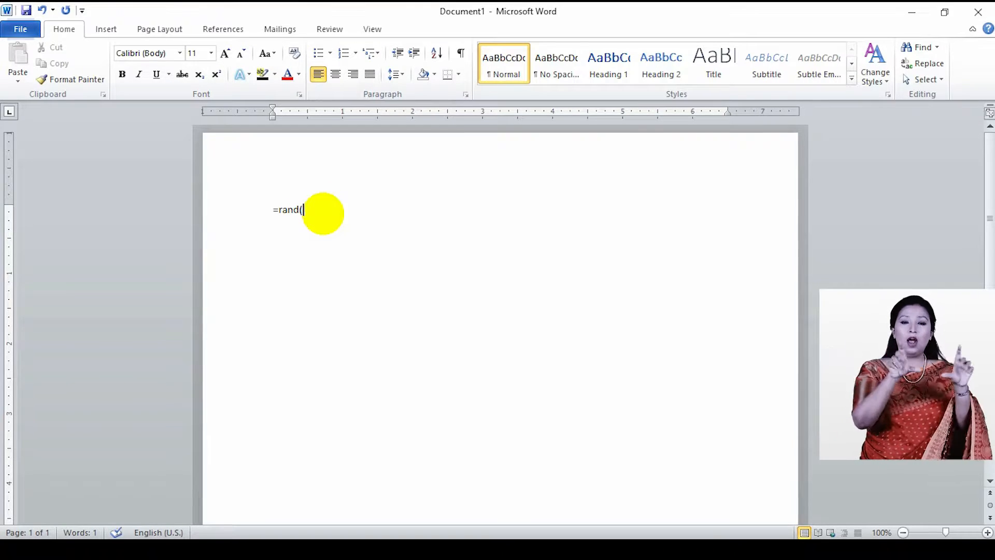
pyautogui.write('1')
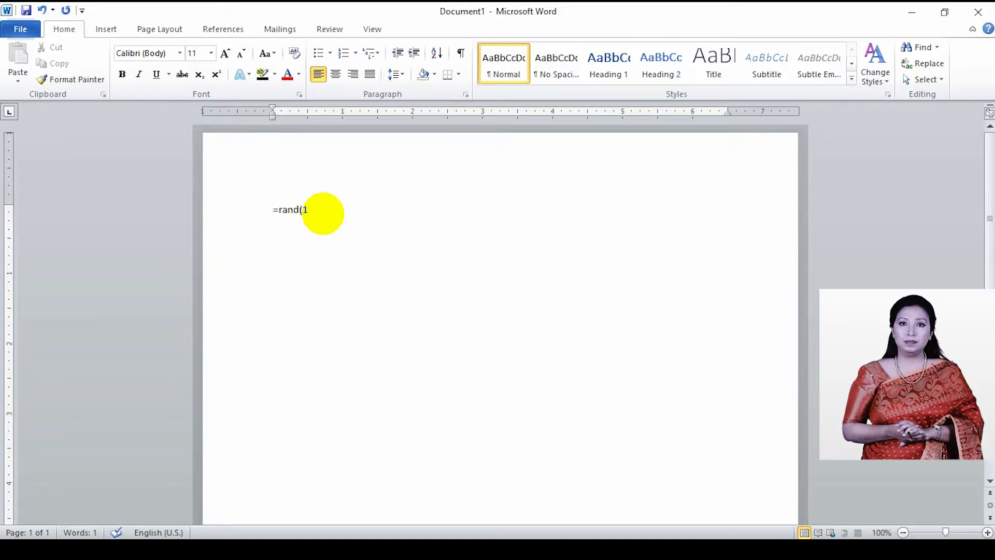
pyautogui.write(',4)')
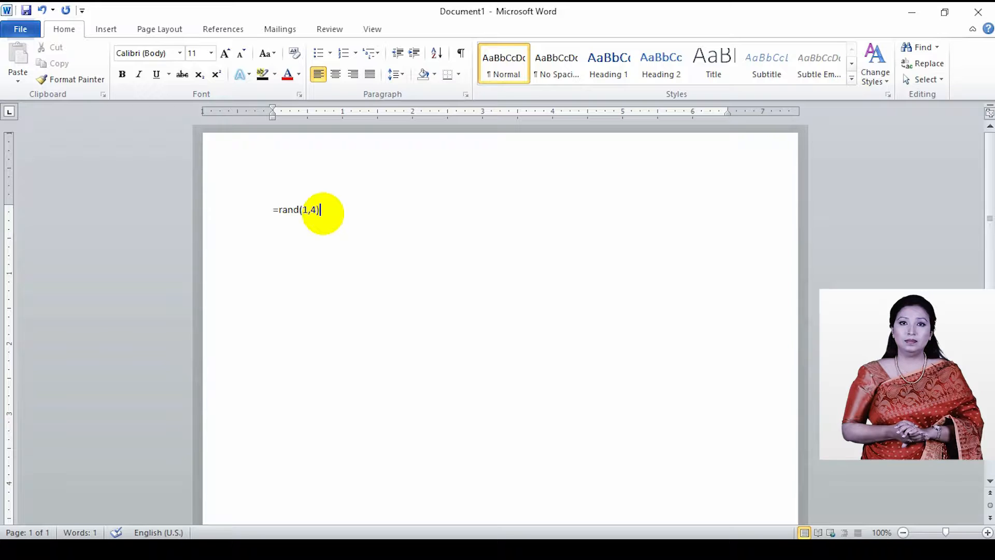
pyautogui.press('Return')
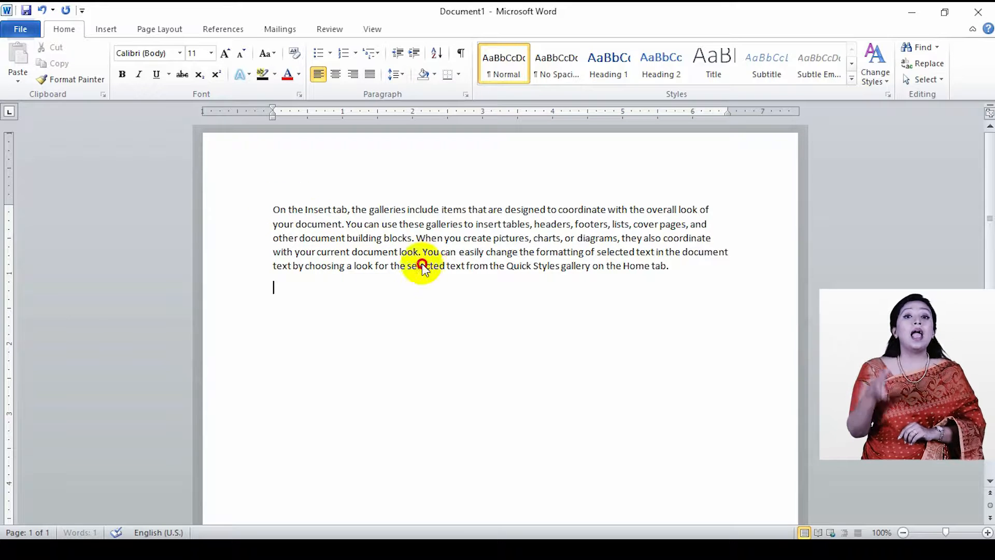
# Step: Select the whole sample paragraph from its end back to its start and clear the selection, twice in a row
pyautogui.moveTo(290, 285); pyautogui.dragTo(264, 202)
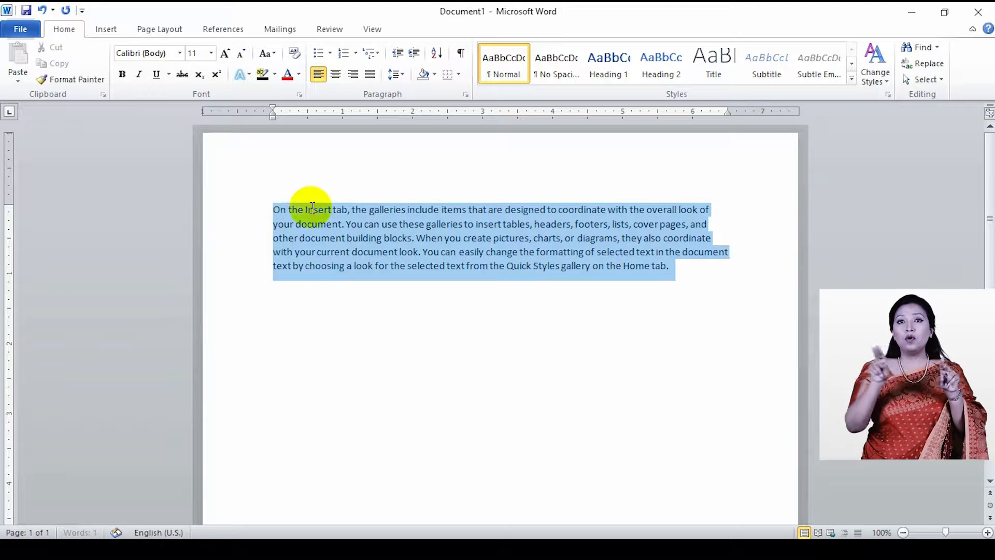
pyautogui.click(287, 282)
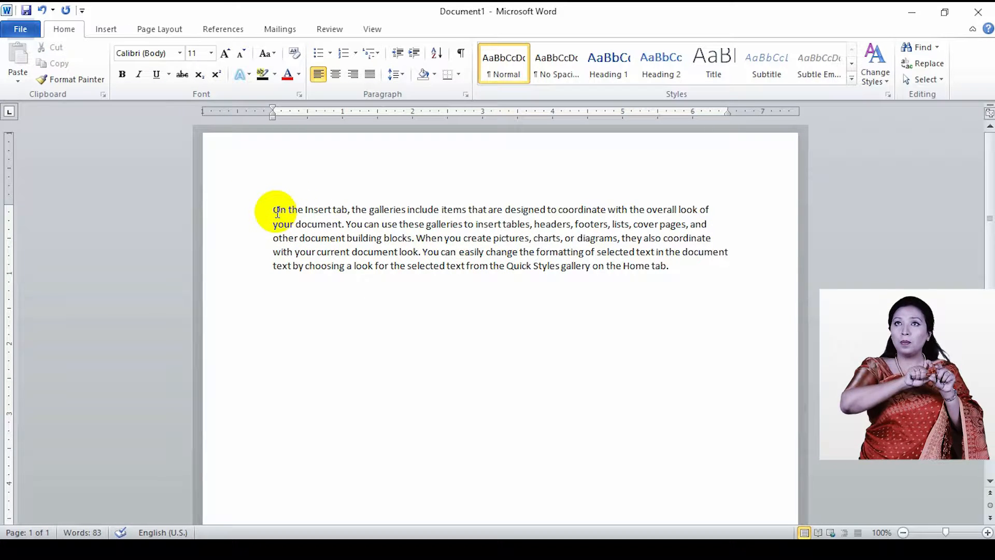
pyautogui.moveTo(278, 282); pyautogui.dragTo(267, 214)
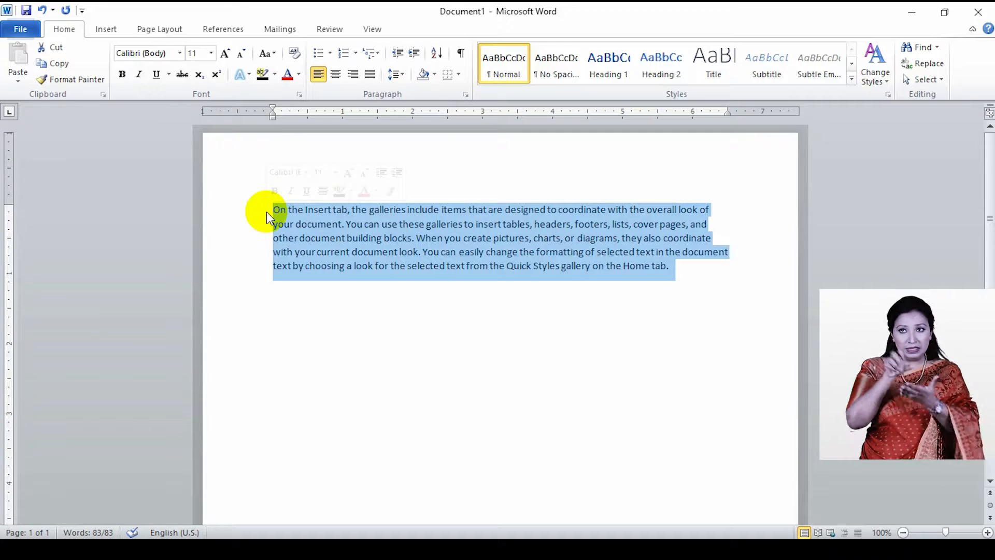
pyautogui.click(273, 285)
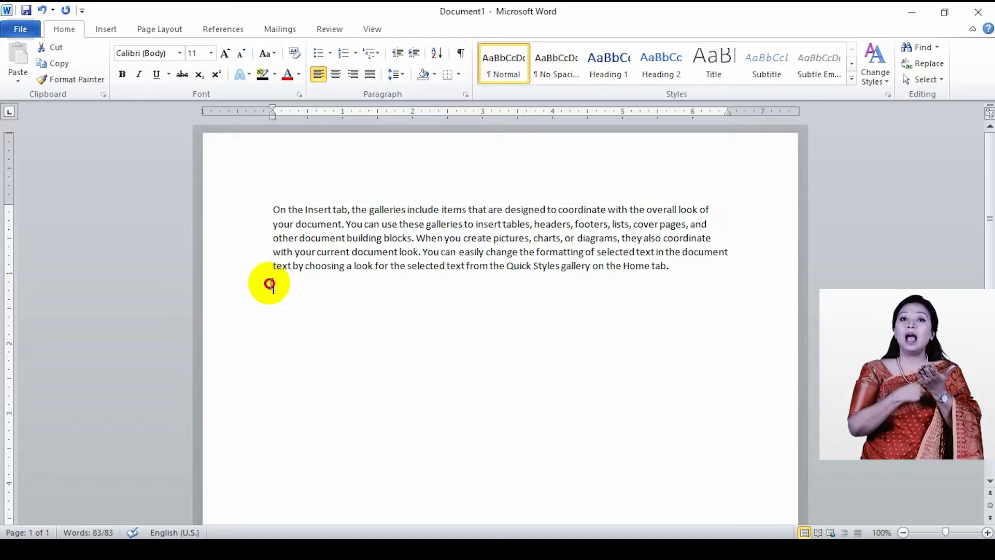
# Step: Select "On the Insert tab, the galleries include", clear that selection, and select the entire document content
pyautogui.moveTo(270, 203); pyautogui.dragTo(438, 210)
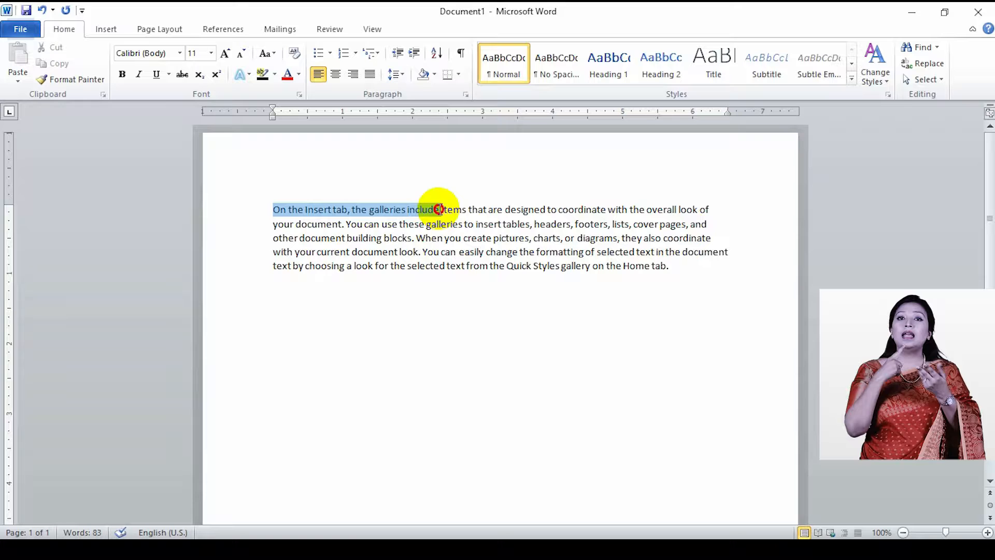
pyautogui.moveTo(438, 209); pyautogui.dragTo(439, 210)
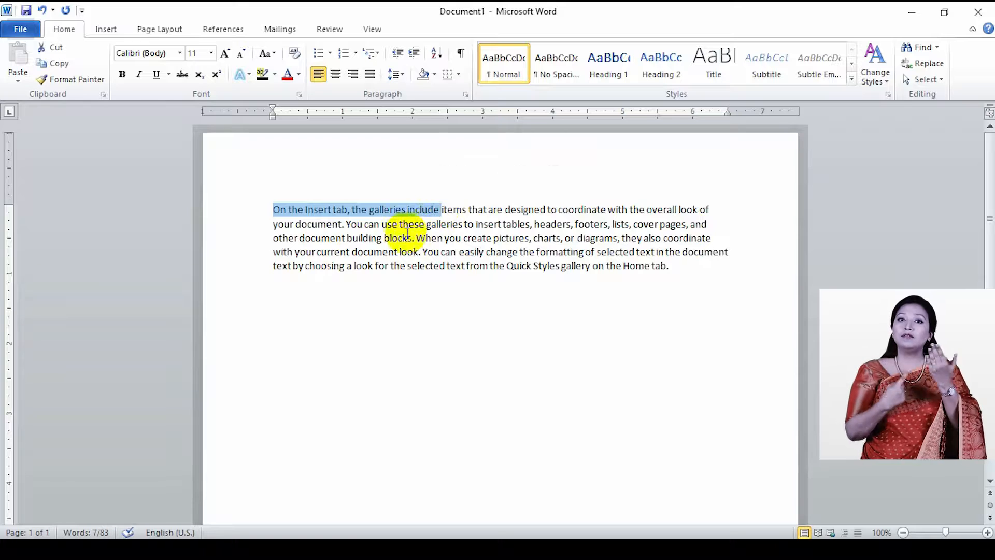
pyautogui.click(275, 209)
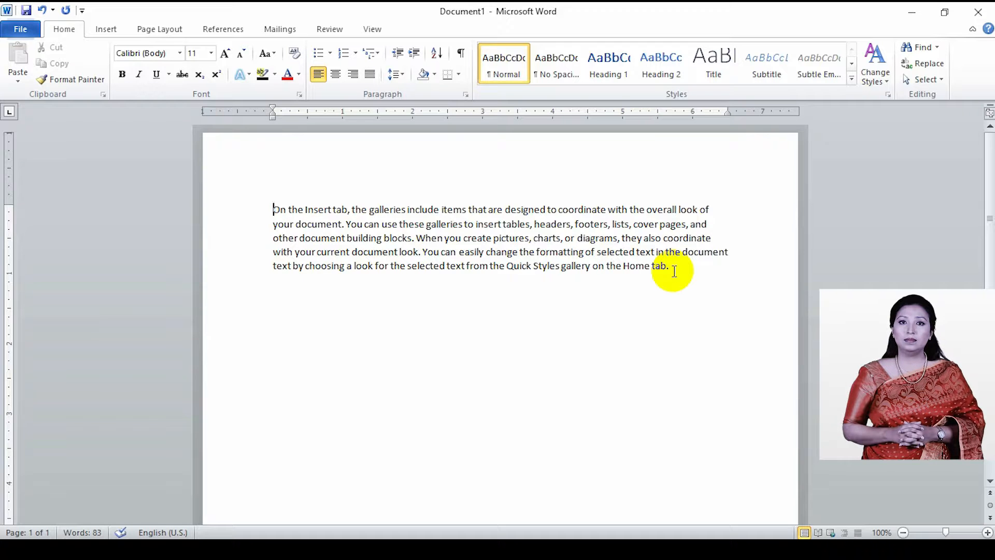
pyautogui.hotkey('ctrl', 'a')
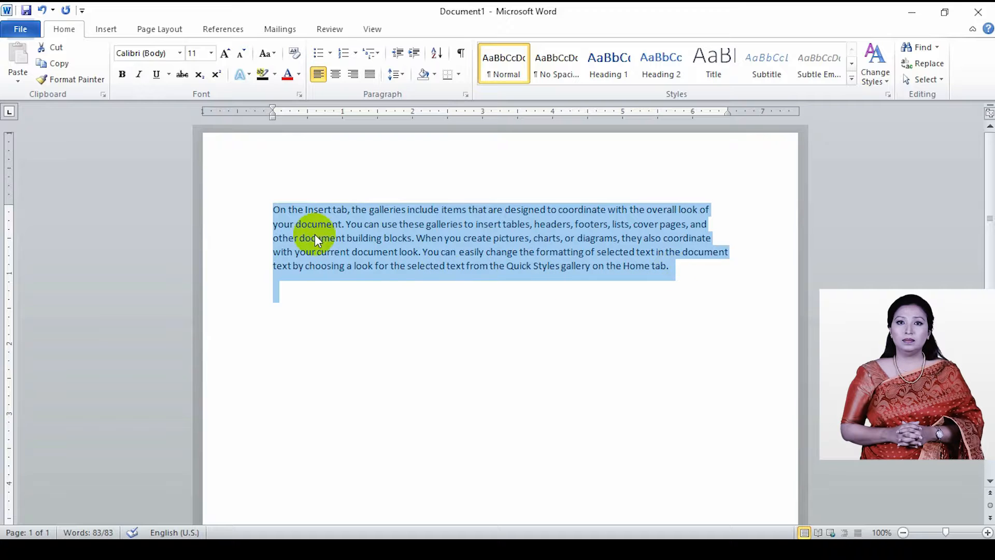
# Step: Select the entire document content and change its font to Arial
pyautogui.click(287, 283)
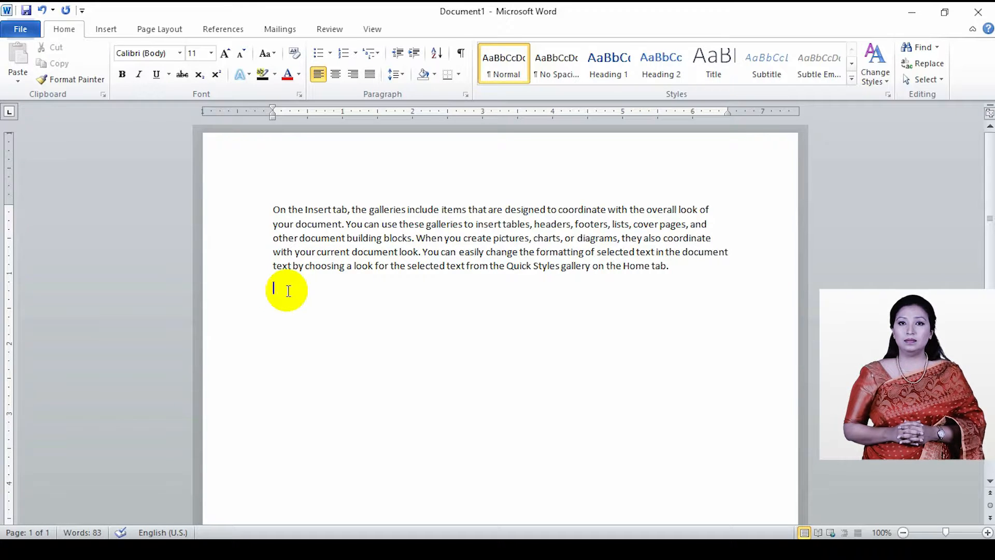
pyautogui.hotkey('ctrl', 'a')
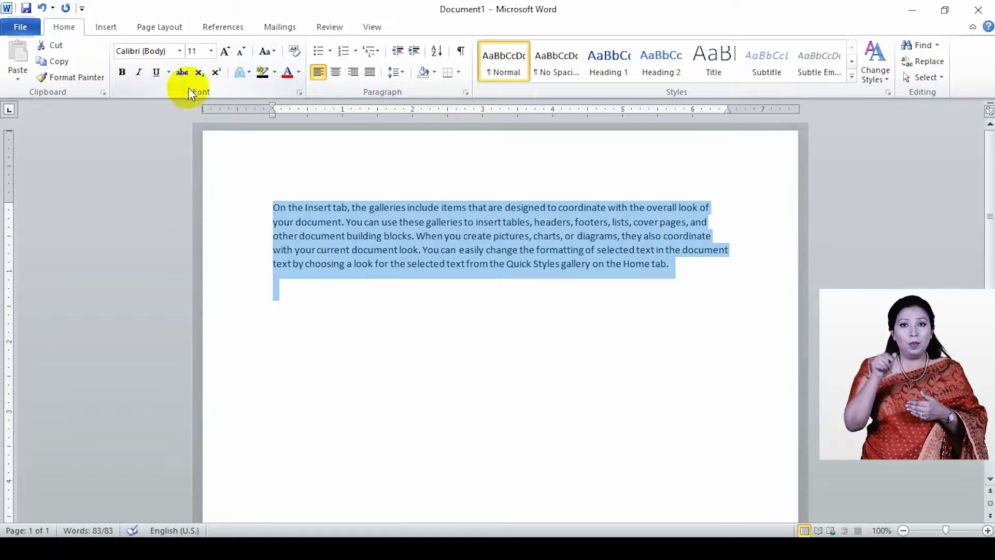
pyautogui.click(180, 51)
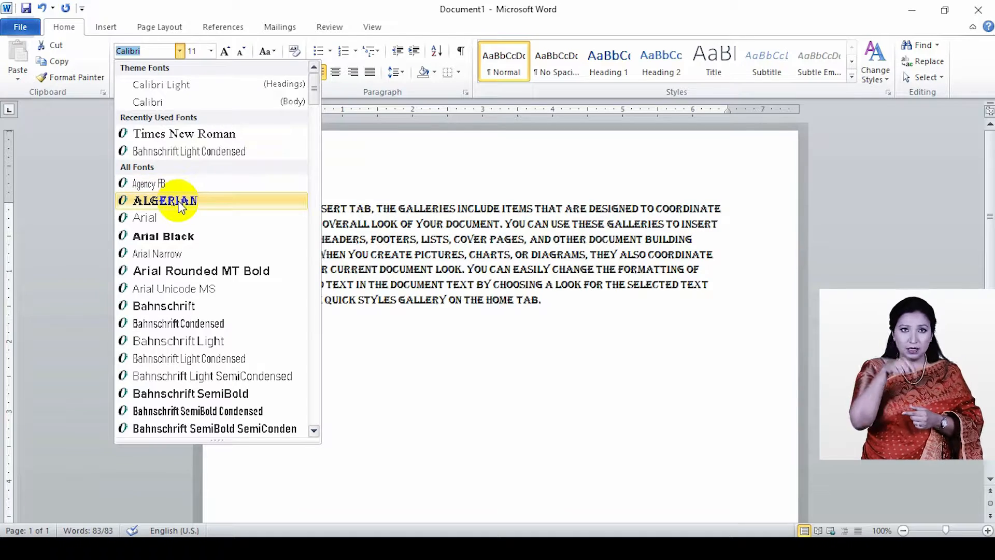
pyautogui.click(152, 217)
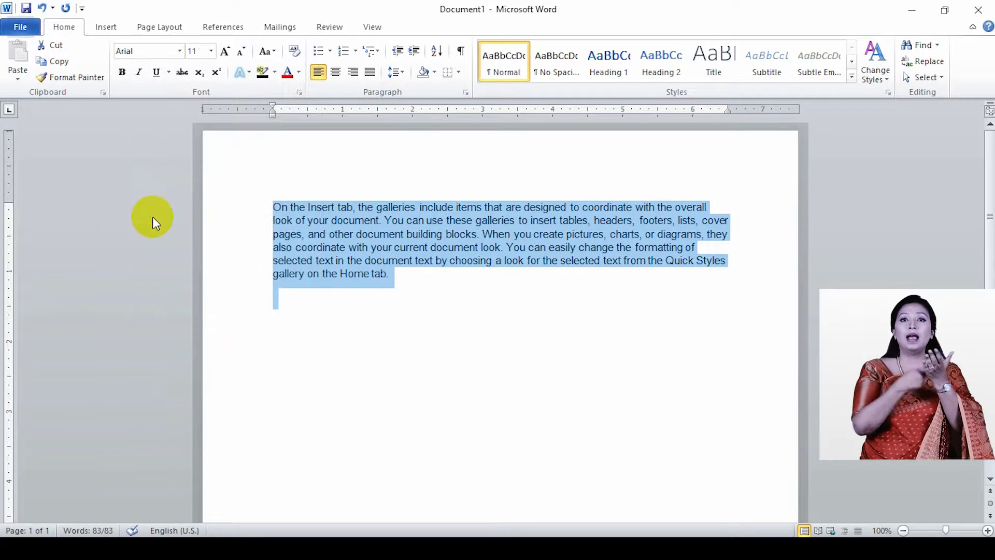
# Step: Deselect the text, view the Font dialog, and close it without changing any setting
pyautogui.click(389, 274)
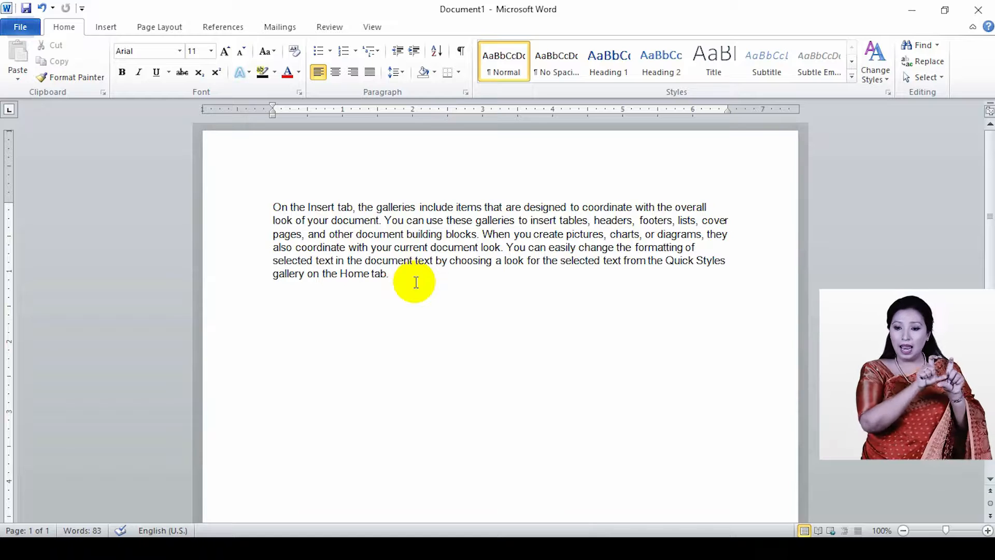
pyautogui.hotkey('ctrl', 'd')
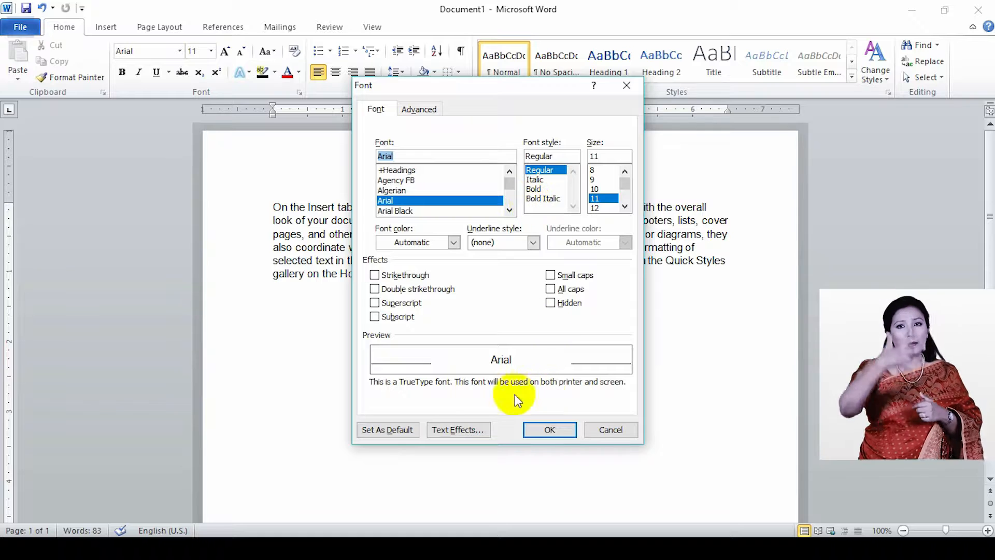
pyautogui.click(627, 86)
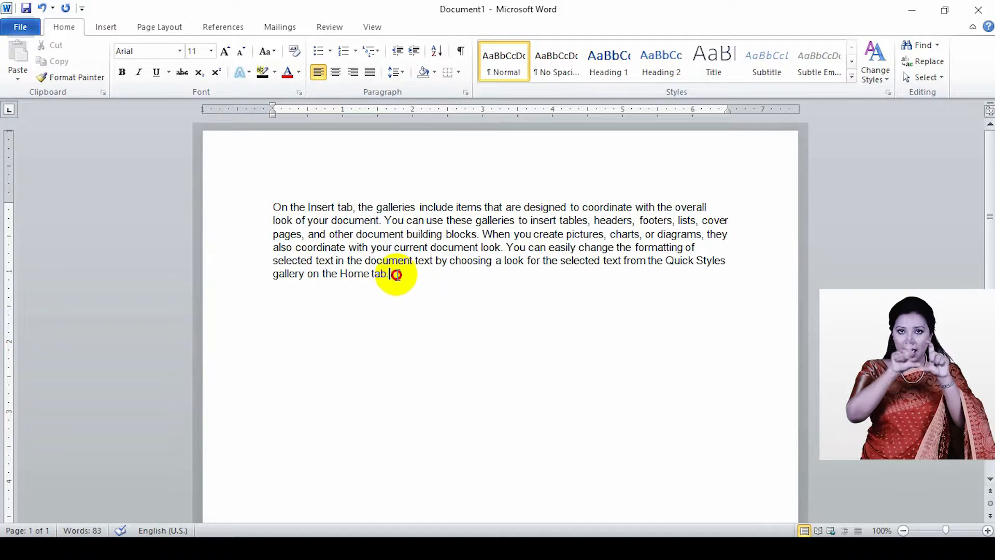
# Step: Select all the text and set its font size to a custom value of 100
pyautogui.hotkey('ctrl', 'a')
pyautogui.click(210, 52)
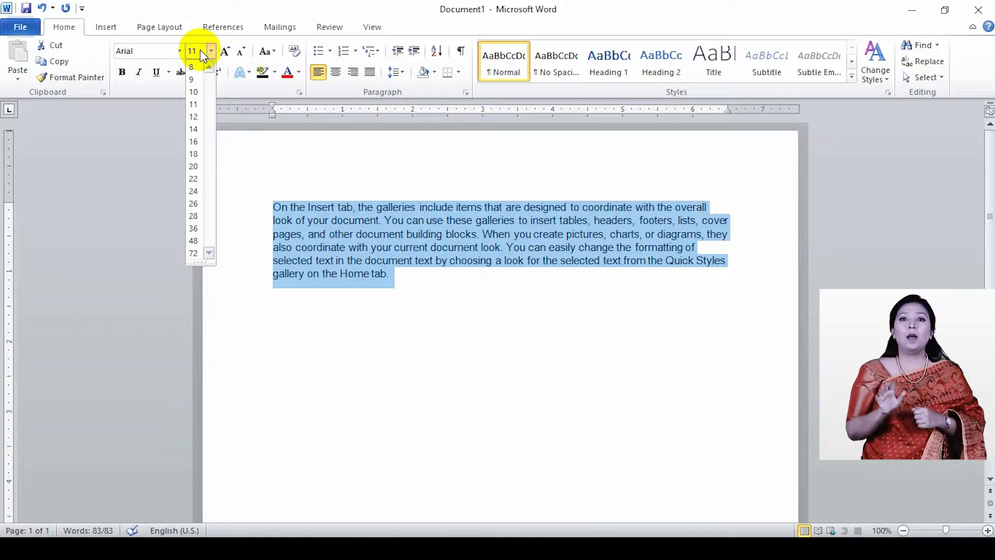
pyautogui.write('100')
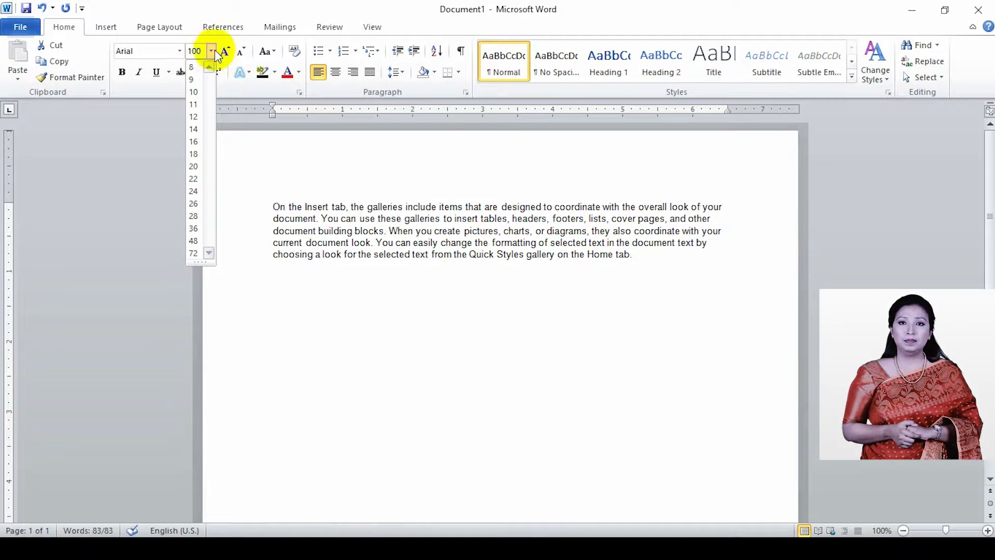
pyautogui.press('Return')
pyautogui.click(672, 295)
# Step: Set the font size of the entire document content to 12 and clear the selection
pyautogui.hotkey('ctrl', 'a')
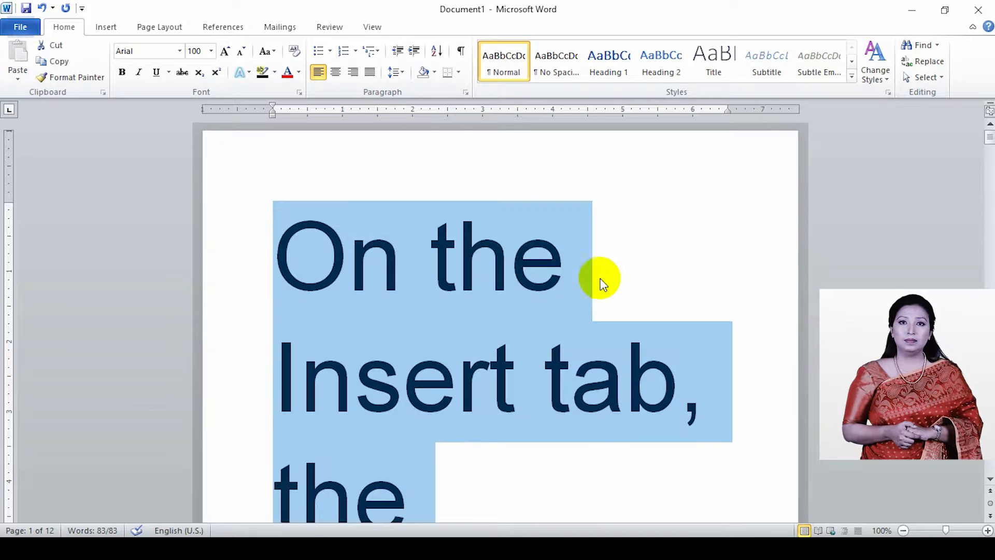
pyautogui.click(211, 51)
pyautogui.click(196, 116)
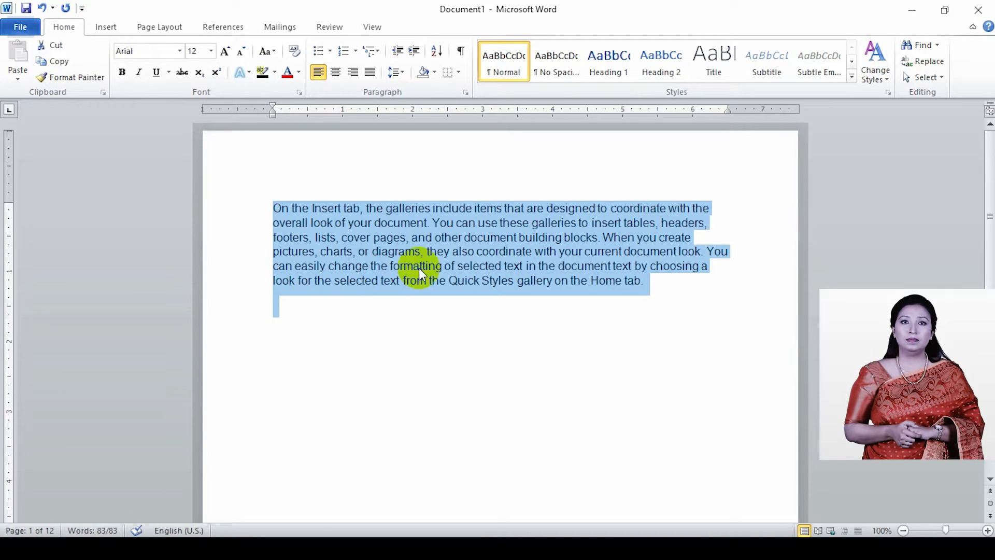
pyautogui.click(648, 280)
# Step: Enter "Ctrl+}" and "Ctrl+{" on two separate lines below the sample paragraph
pyautogui.press('Return')
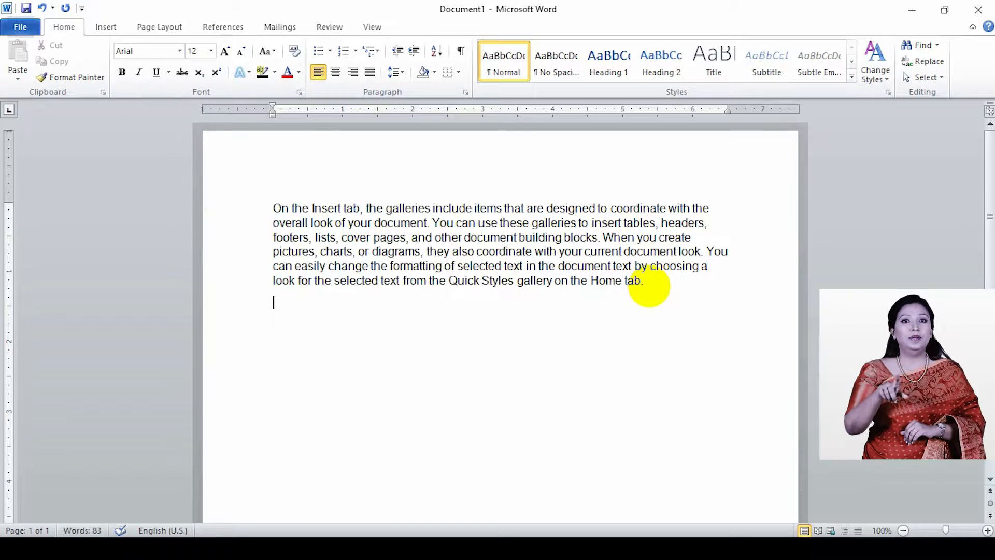
pyautogui.write('ctrl+')
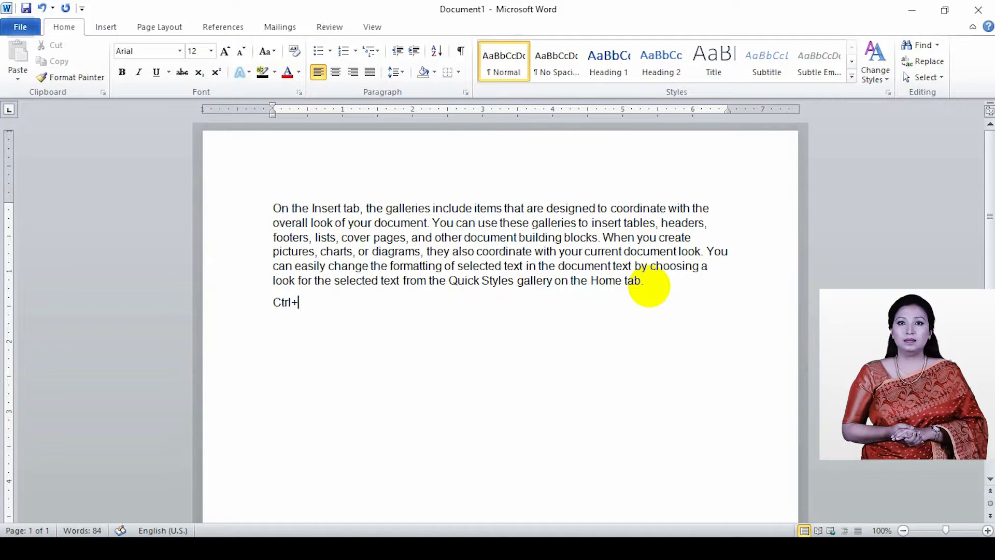
pyautogui.write('}')
pyautogui.press('Return')
pyautogui.write('Ctrl+')
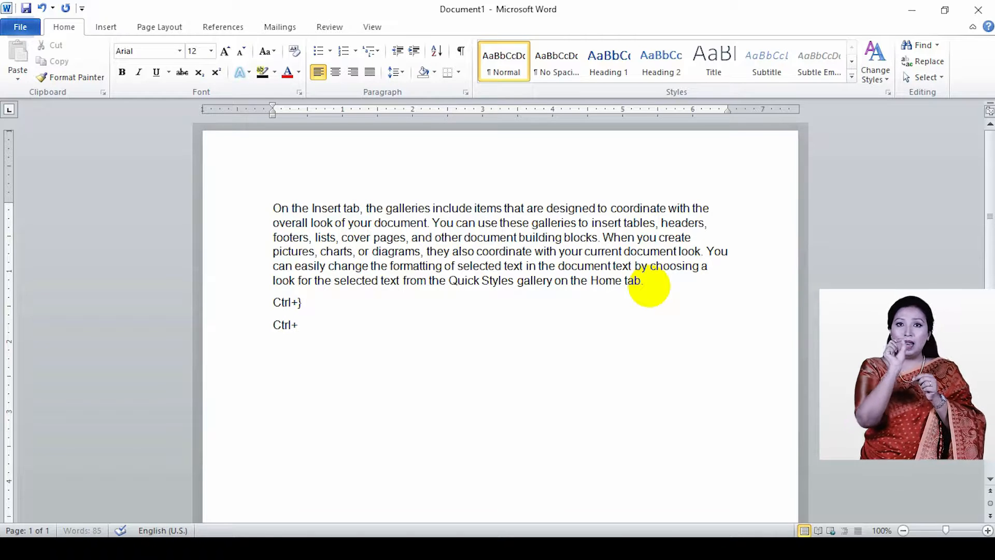
pyautogui.write('{')
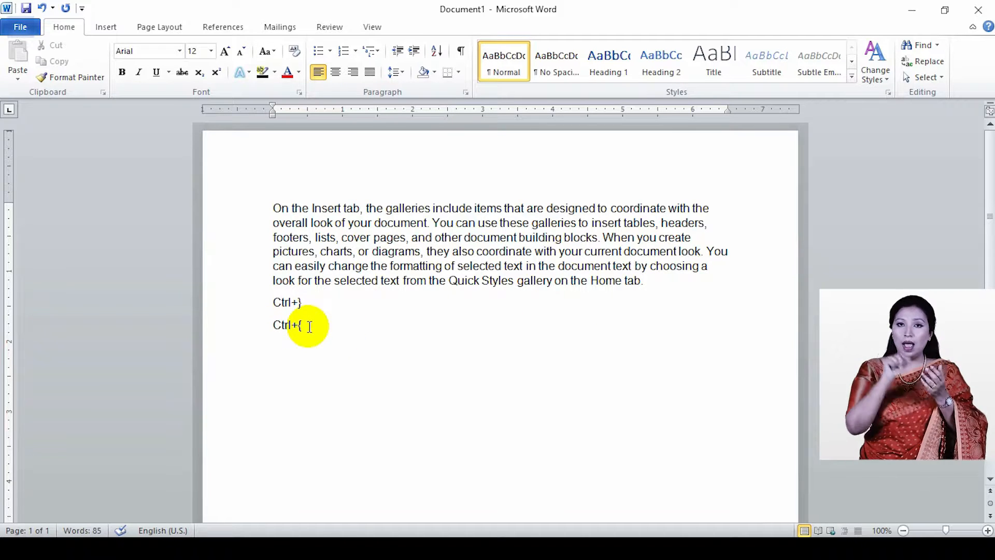
# Step: Select only the sample paragraph and enlarge its font size one point at a time to 22
pyautogui.click(648, 282)
pyautogui.moveTo(648, 282); pyautogui.dragTo(271, 211)
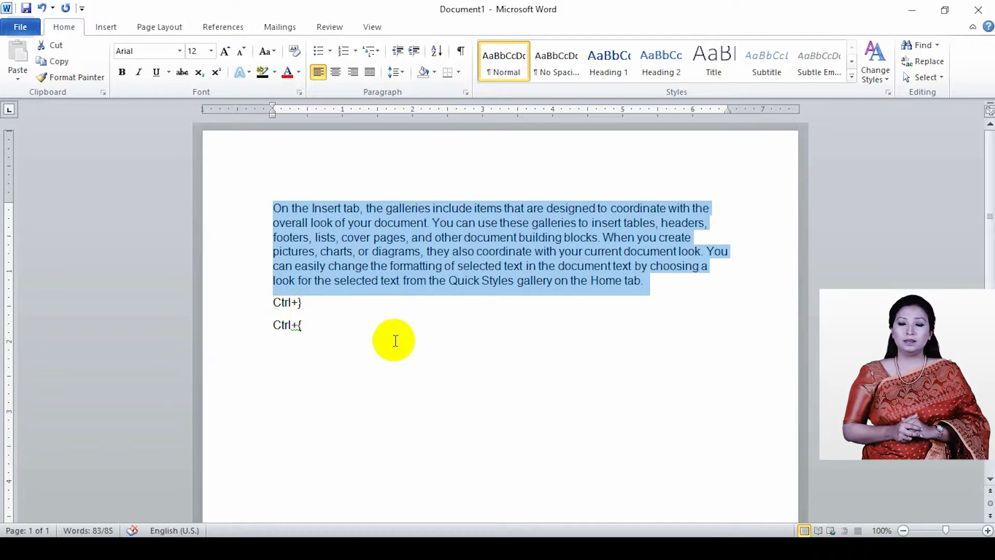
pyautogui.hotkey('ctrl', ']')
pyautogui.hotkey('ctrl', ']')
pyautogui.hotkey('ctrl', ']')
pyautogui.hotkey('ctrl', ']')
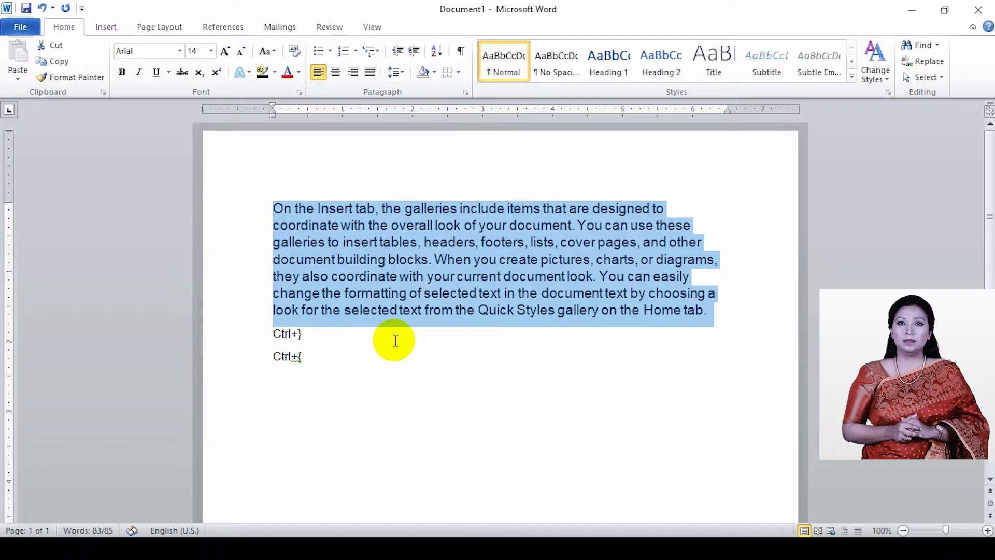
pyautogui.hotkey('ctrl', ']')
pyautogui.hotkey('ctrl', ']')
pyautogui.hotkey('ctrl', ']')
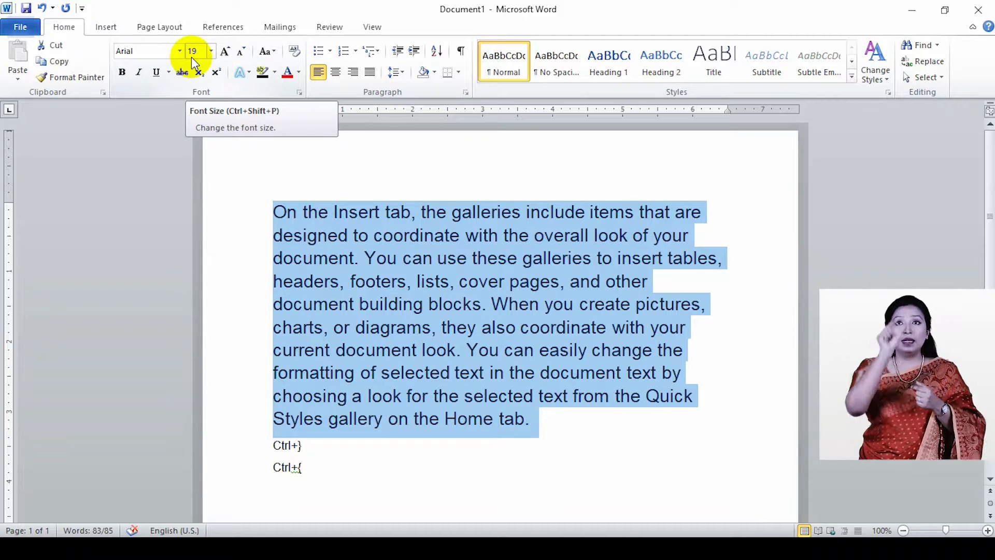
pyautogui.hotkey('ctrl', ']')
pyautogui.hotkey('ctrl', ']')
pyautogui.hotkey('ctrl', ']')
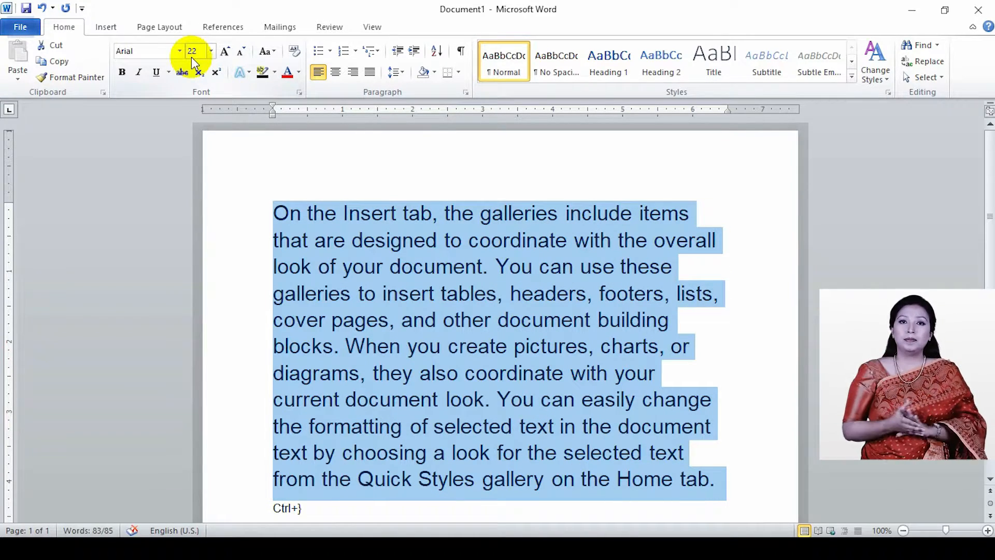
# Step: Reduce the selected paragraph's font size one point at a time to 11
pyautogui.hotkey('ctrl', '[')
pyautogui.hotkey('ctrl', '[')
pyautogui.hotkey('ctrl', '[')
pyautogui.hotkey('ctrl', '[')
pyautogui.hotkey('ctrl', '[')
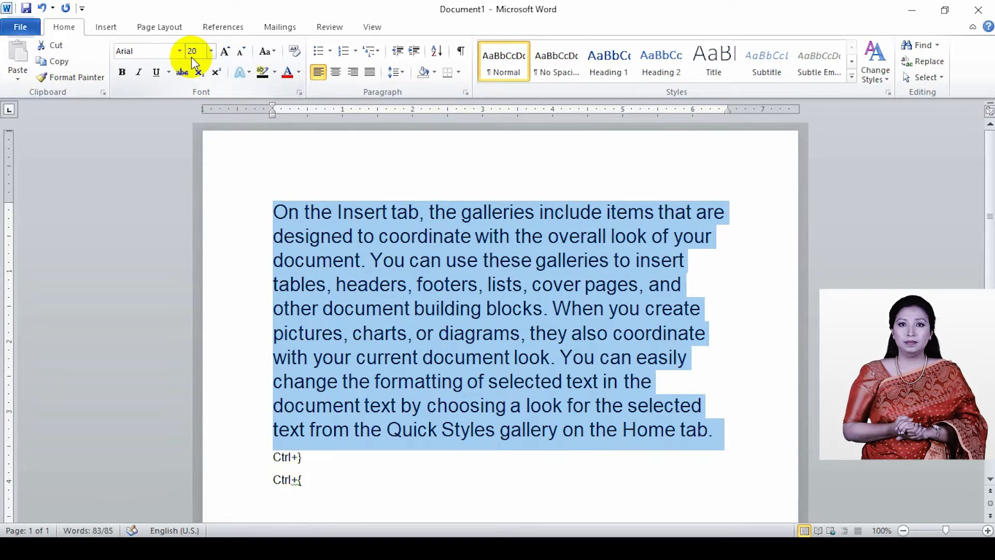
pyautogui.hotkey('ctrl', '[')
pyautogui.hotkey('ctrl', '[')
pyautogui.hotkey('ctrl', '[')
pyautogui.hotkey('ctrl', '[')
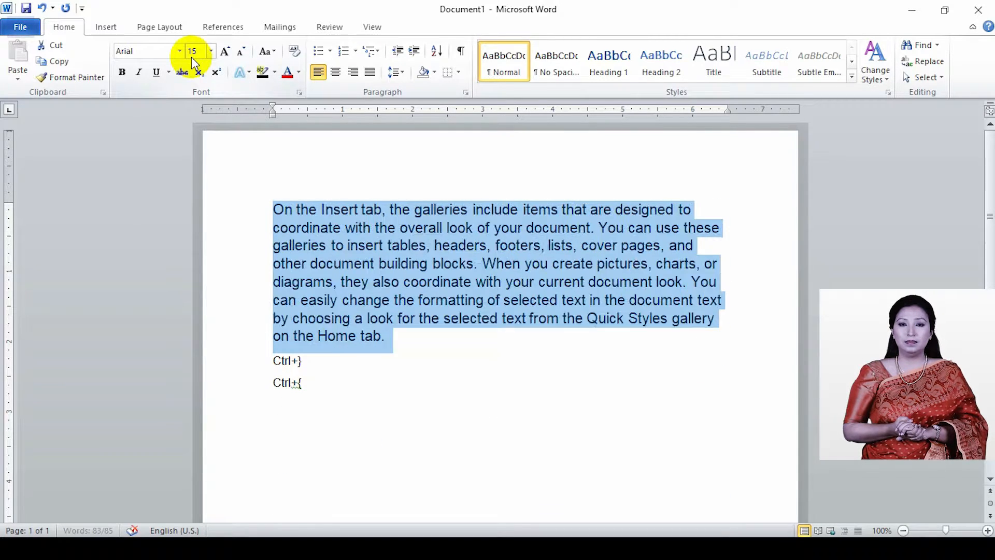
pyautogui.hotkey('ctrl', '[')
pyautogui.hotkey('ctrl', '[')
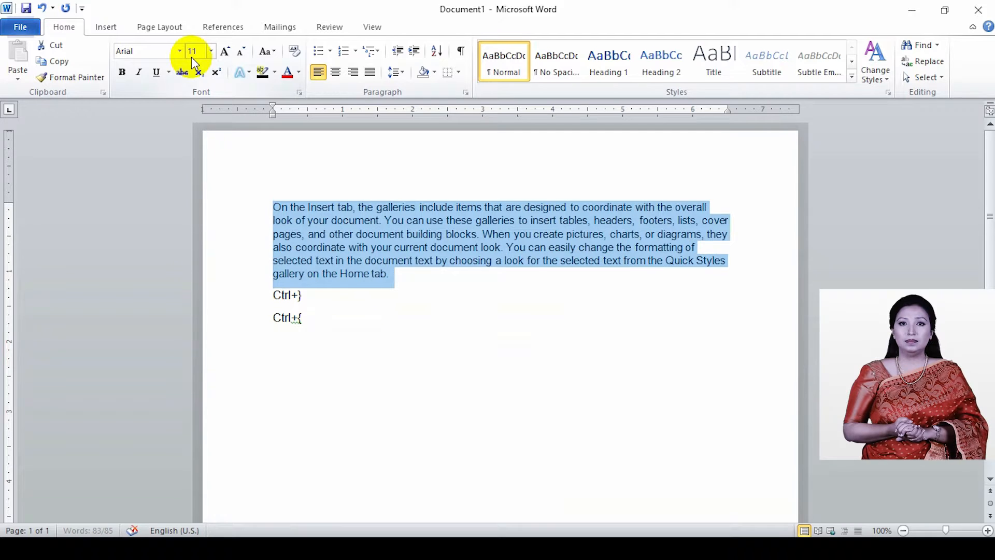
# Step: Delete the "Ctrl+}" and "Ctrl+{" lines below the sample paragraph
pyautogui.click(399, 274)
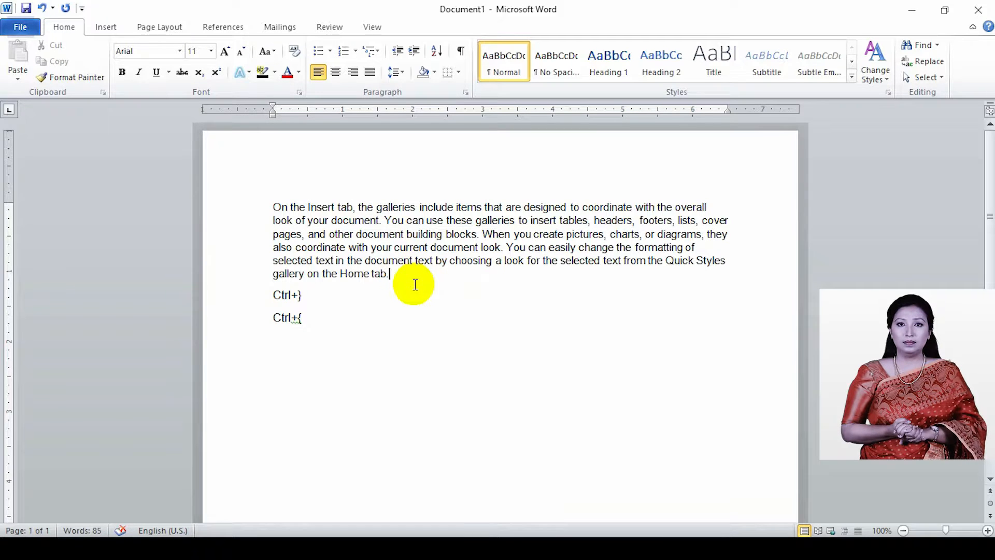
pyautogui.moveTo(261, 315); pyautogui.dragTo(251, 307)
pyautogui.press('Delete')
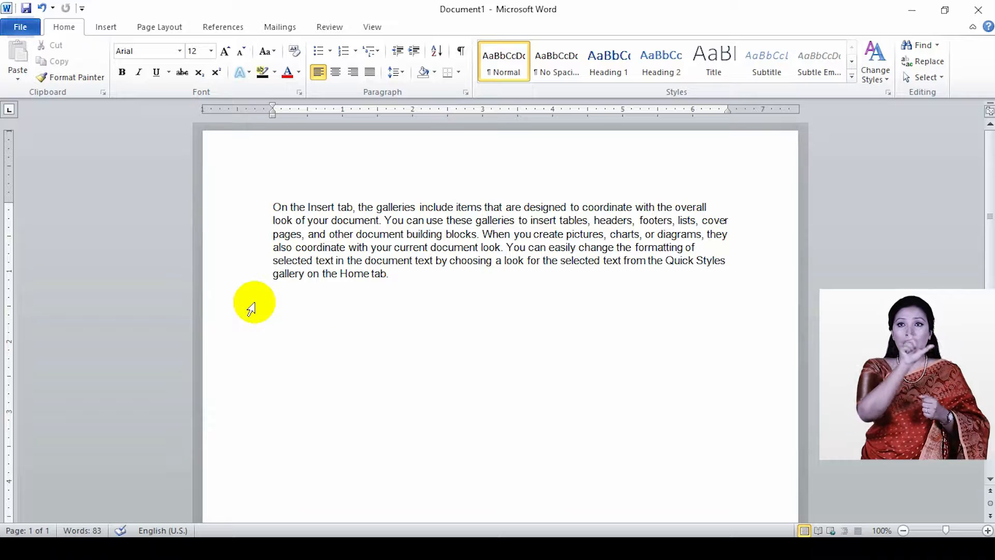
# Step: Select the whole sample paragraph and enlarge it to size 24 with repeated Grow Font commands
pyautogui.moveTo(406, 275); pyautogui.dragTo(258, 195)
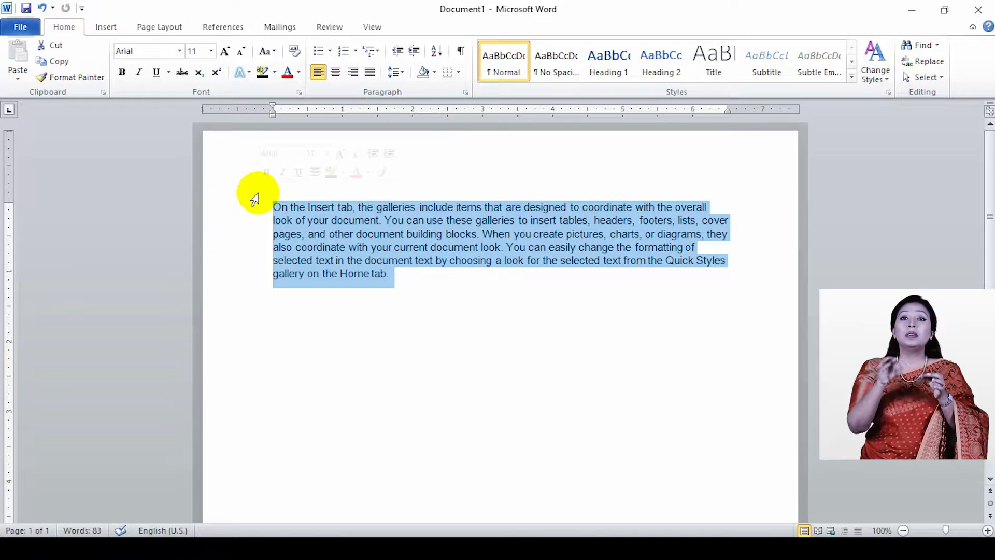
pyautogui.click(224, 52)
pyautogui.click(224, 52)
pyautogui.click(224, 51)
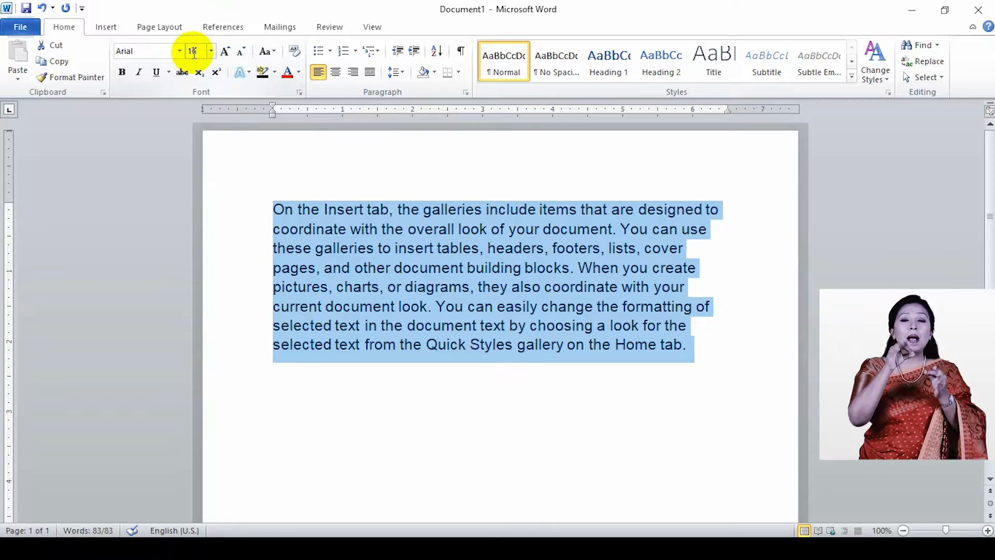
pyautogui.click(225, 52)
pyautogui.click(225, 52)
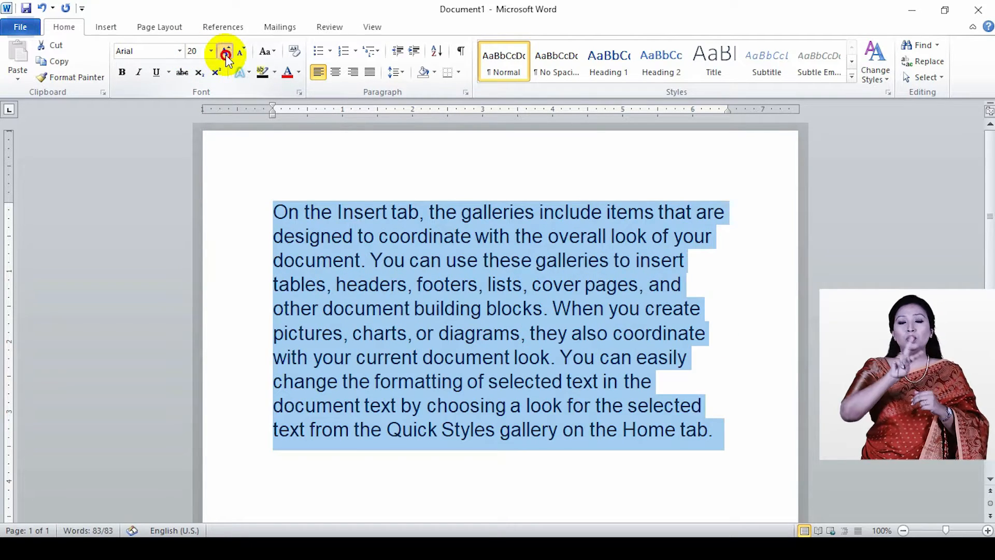
pyautogui.click(225, 52)
pyautogui.click(225, 51)
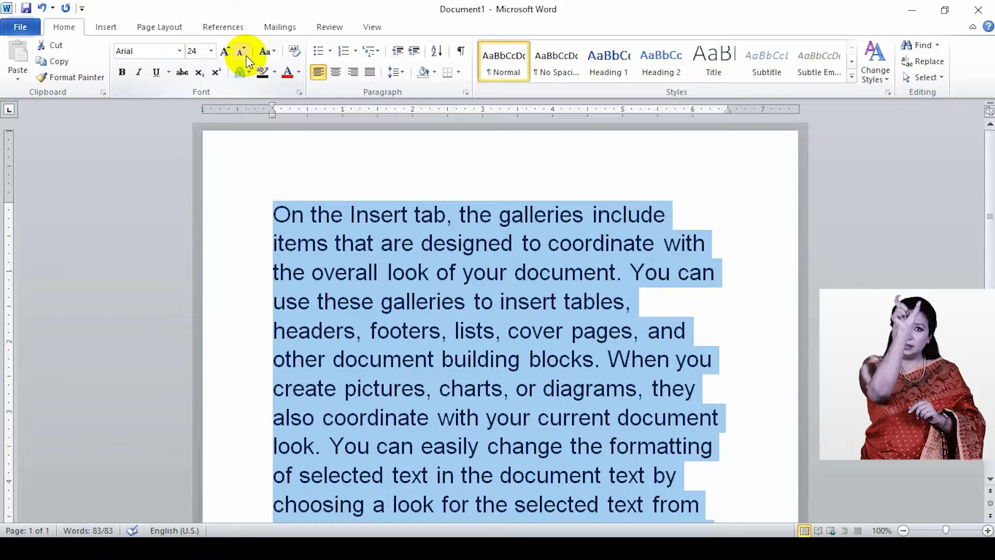
# Step: Reduce the selected paragraph to size 12 with repeated Shrink Font commands
pyautogui.click(243, 53)
pyautogui.click(243, 53)
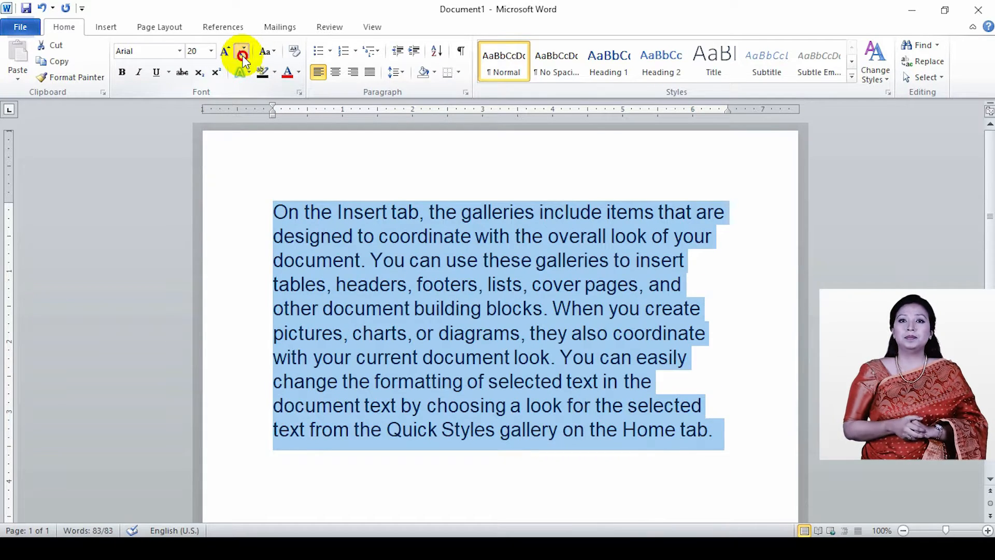
pyautogui.click(243, 54)
pyautogui.click(242, 54)
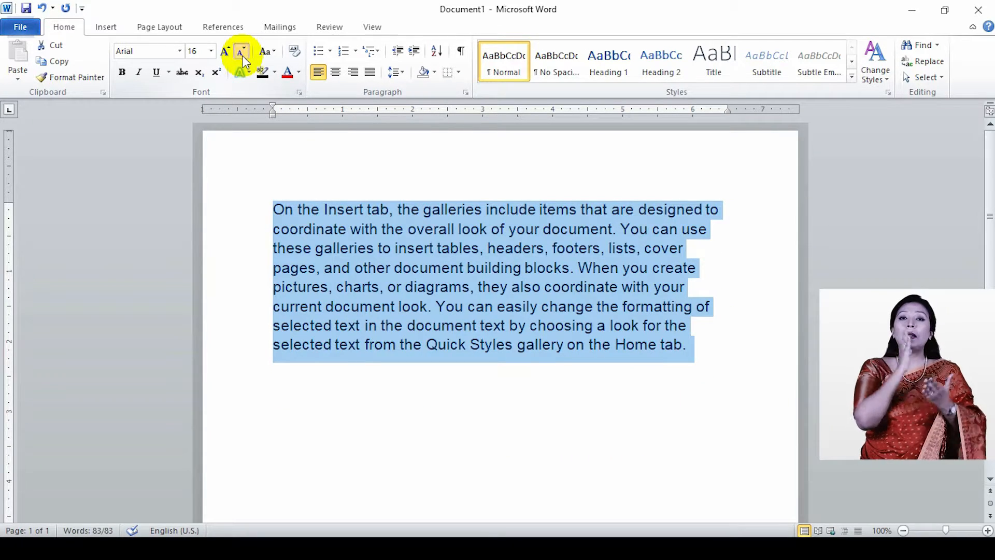
pyautogui.click(243, 56)
pyautogui.click(243, 56)
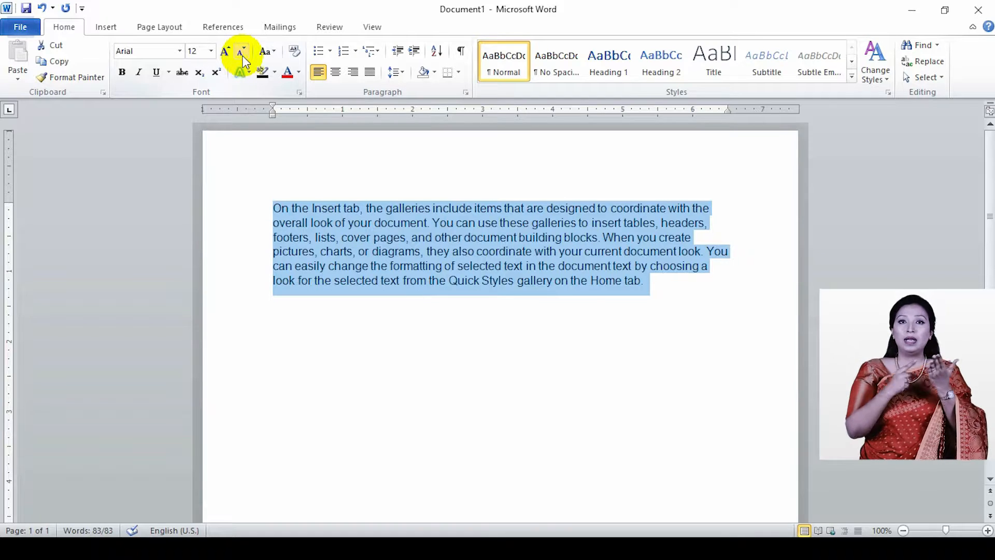
pyautogui.click(243, 54)
pyautogui.click(245, 55)
pyautogui.click(245, 57)
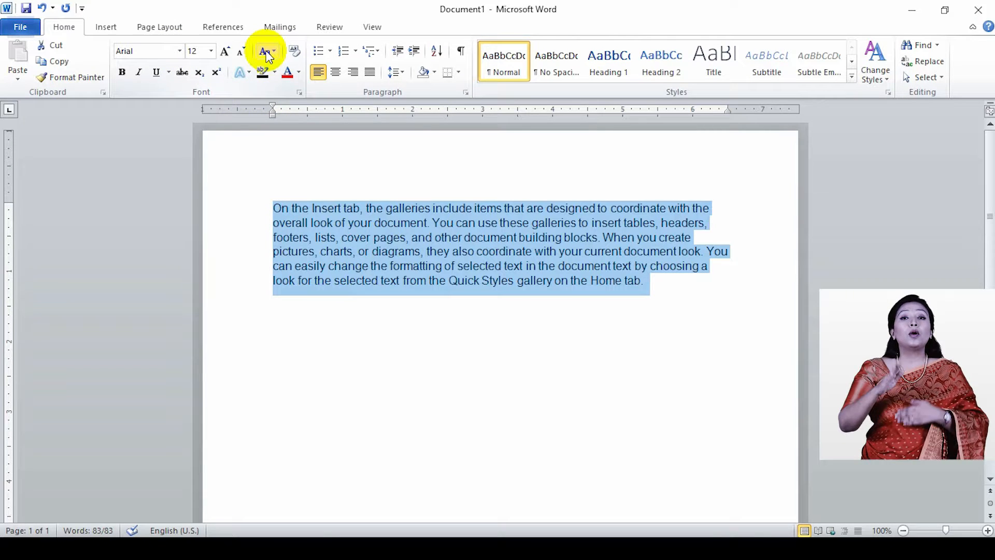
# Step: Change the selected paragraph's letter case to lowercase
pyautogui.click(267, 55)
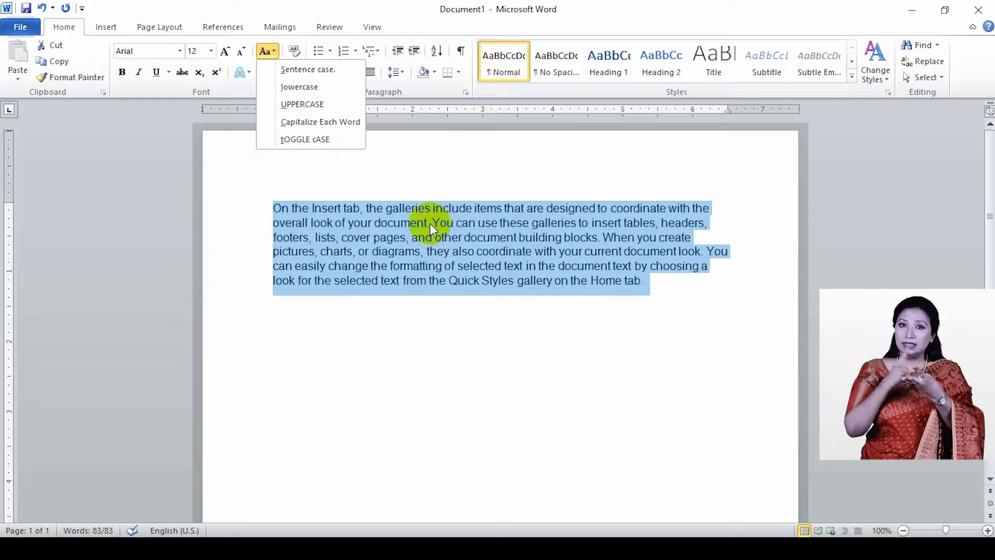
pyautogui.click(294, 93)
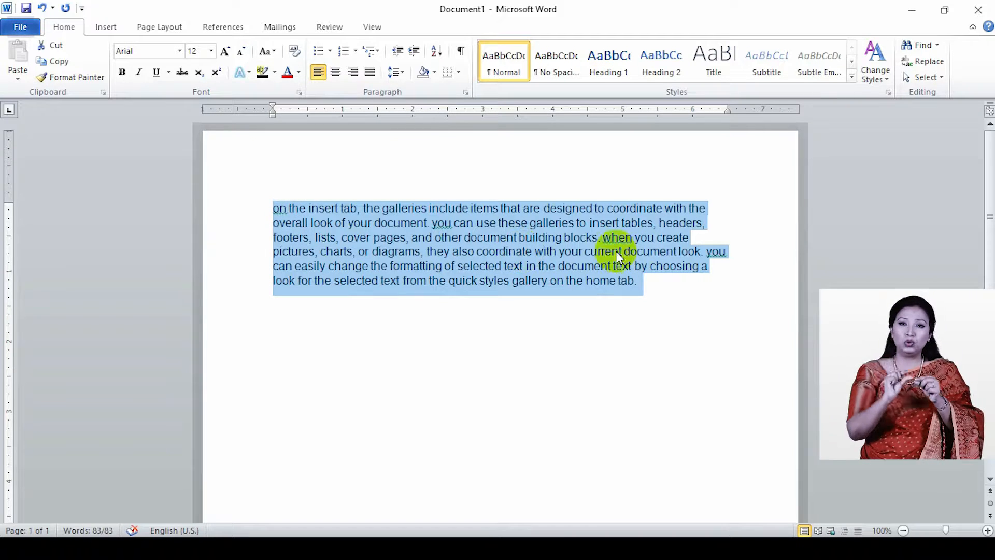
# Step: Change the selected paragraph's case to UPPERCASE, followed by Capitalize Each Word
pyautogui.click(275, 54)
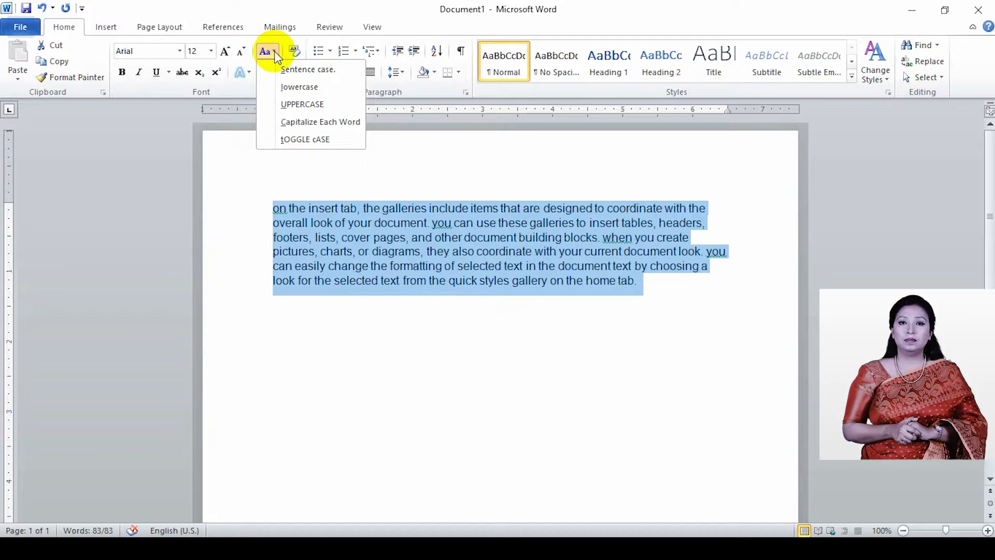
pyautogui.click(297, 103)
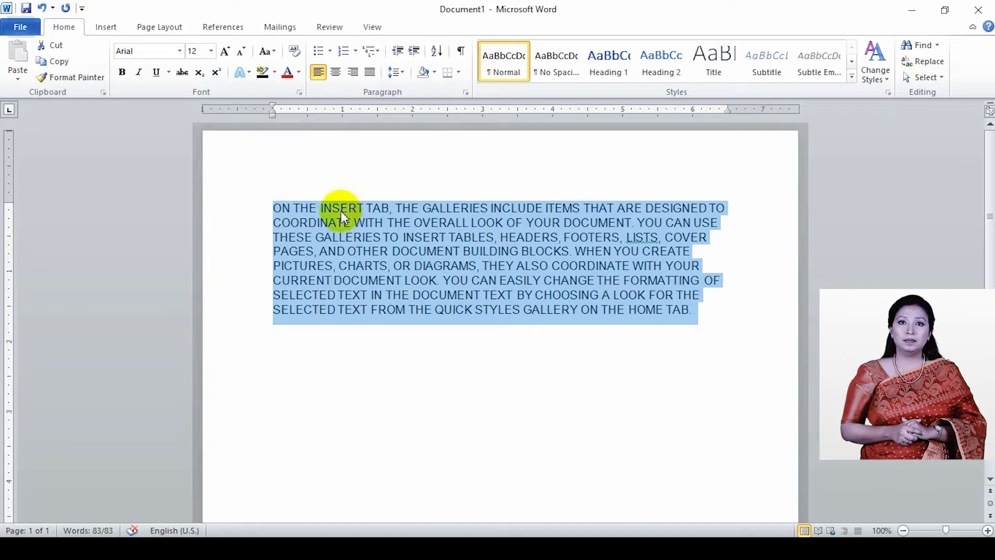
pyautogui.click(266, 56)
pyautogui.click(295, 119)
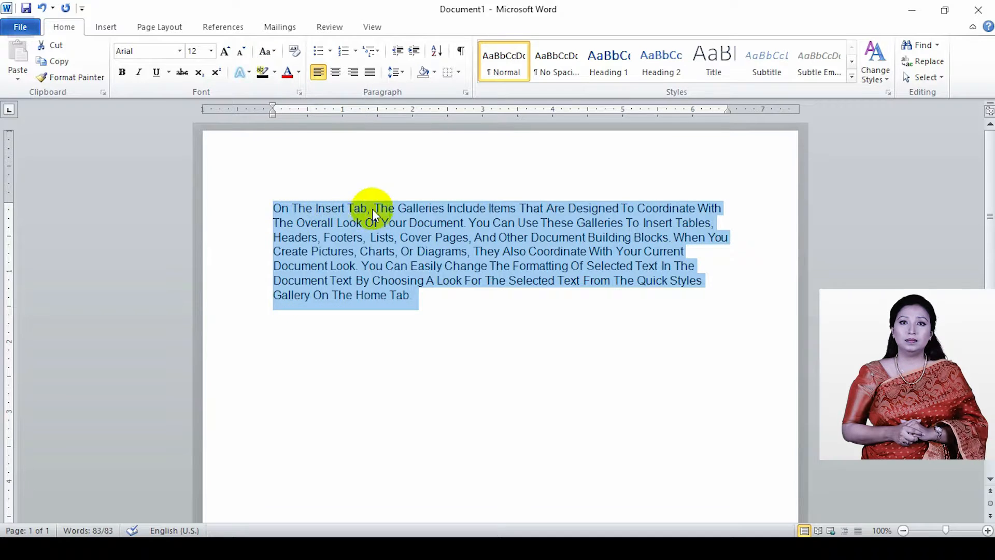
# Step: Select the whole sample paragraph again and reapply the Capitalize Each Word case
pyautogui.doubleClick(518, 211)
pyautogui.moveTo(567, 282); pyautogui.dragTo(559, 280)
pyautogui.moveTo(452, 310); pyautogui.dragTo(284, 209)
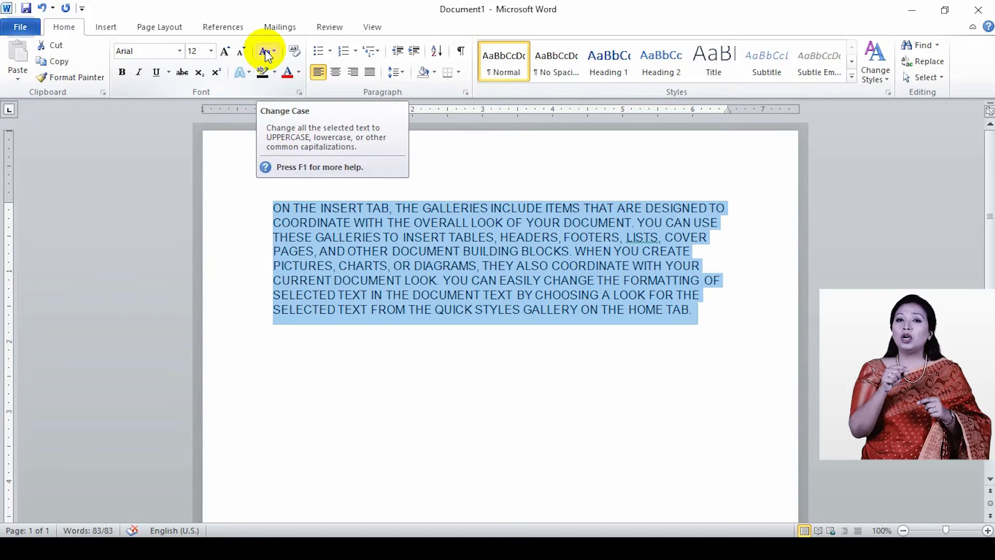
pyautogui.click(266, 52)
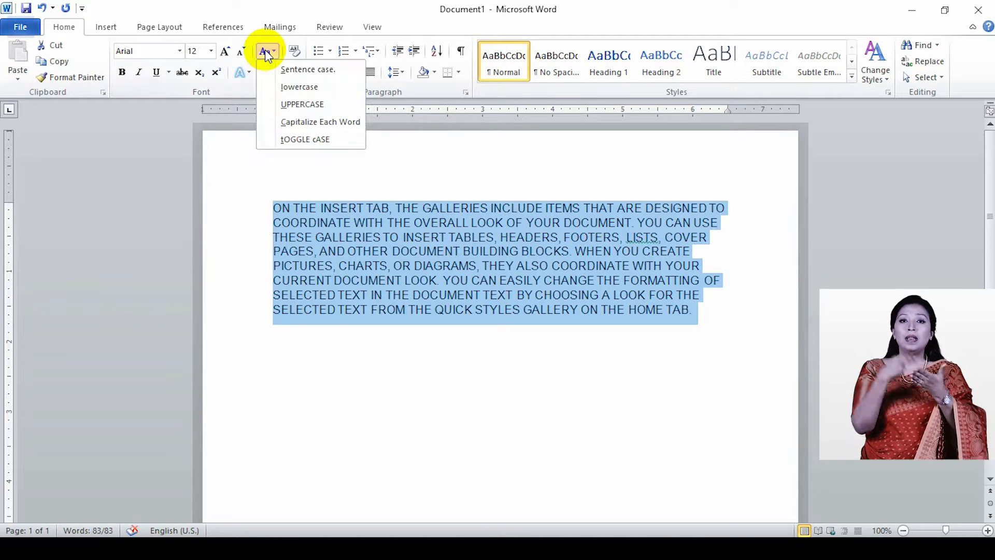
pyautogui.click(305, 124)
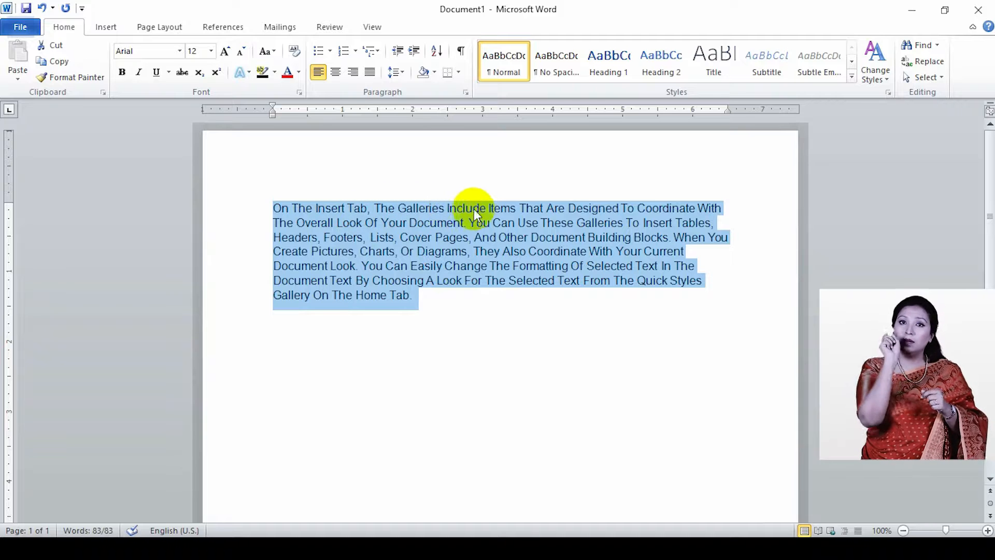
# Step: Reselect the whole sample paragraph and change its case to tOGGLE cASE
pyautogui.click(527, 210)
pyautogui.moveTo(419, 296); pyautogui.dragTo(256, 207)
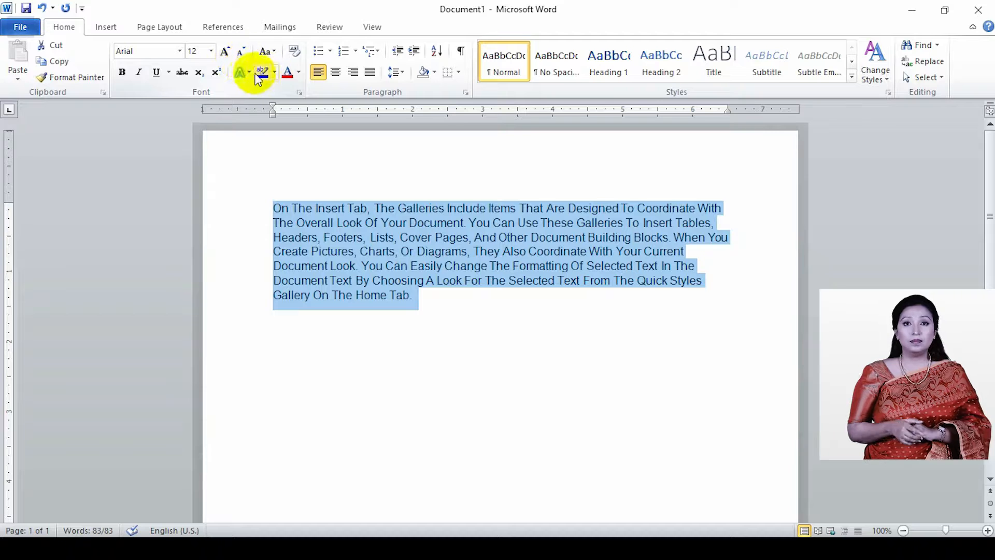
pyautogui.click(268, 51)
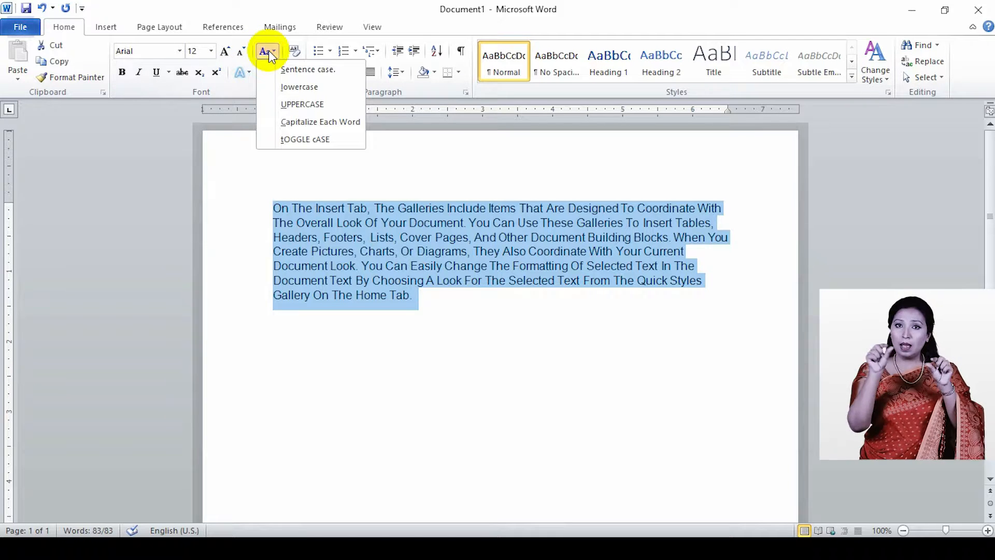
pyautogui.click(302, 139)
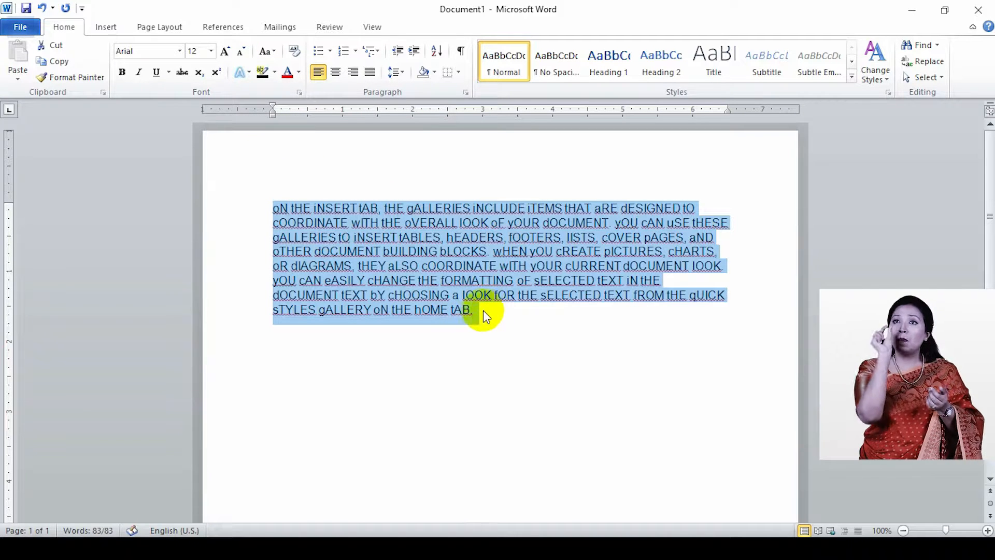
pyautogui.click(282, 210)
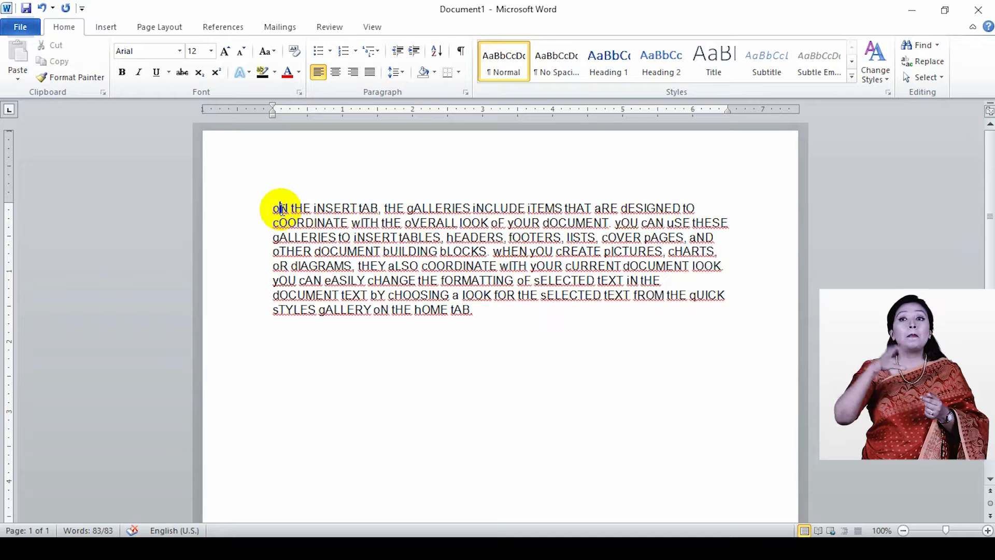
pyautogui.moveTo(281, 209); pyautogui.dragTo(271, 209)
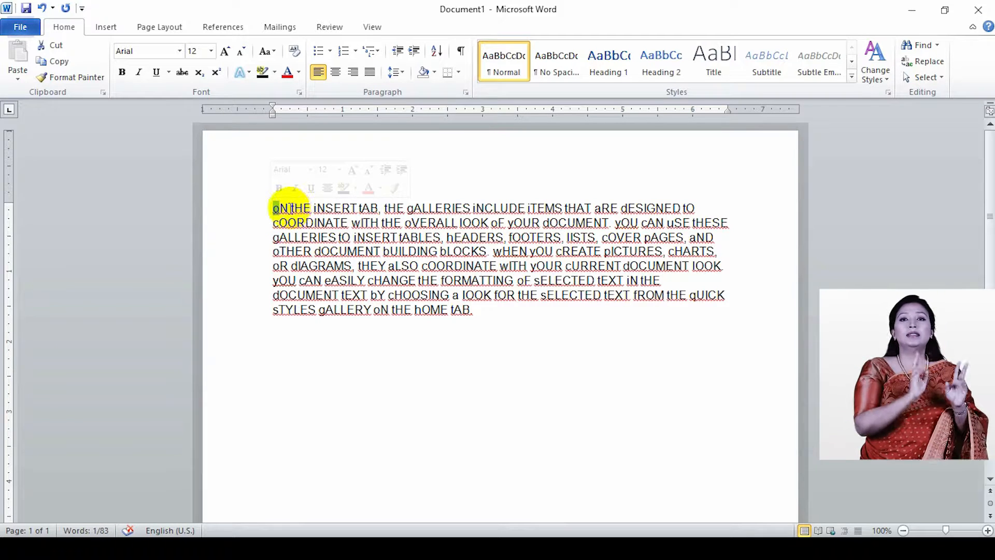
pyautogui.click(318, 212)
pyautogui.click(266, 53)
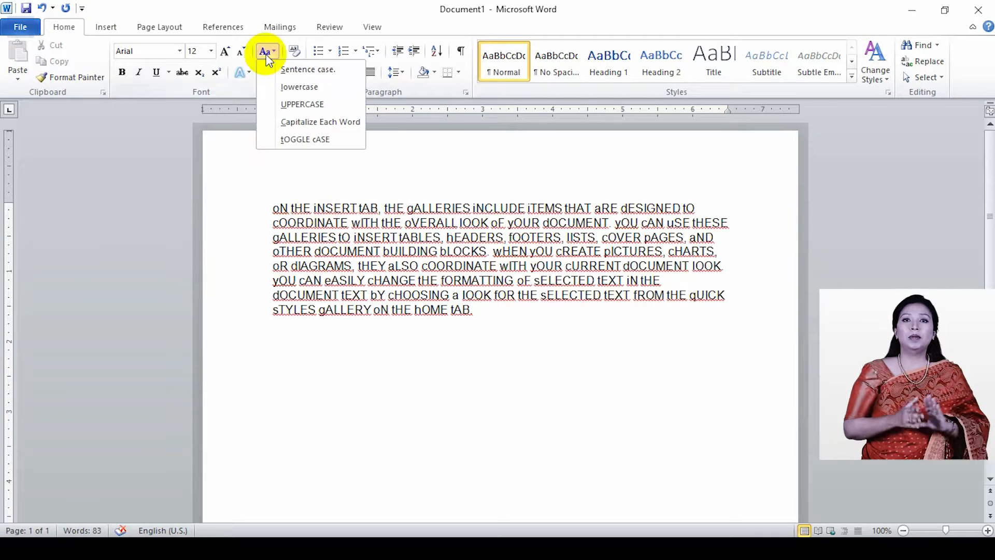
pyautogui.click(515, 308)
# Step: Select the whole sample paragraph and change its case to Sentence case
pyautogui.moveTo(513, 311); pyautogui.dragTo(256, 215)
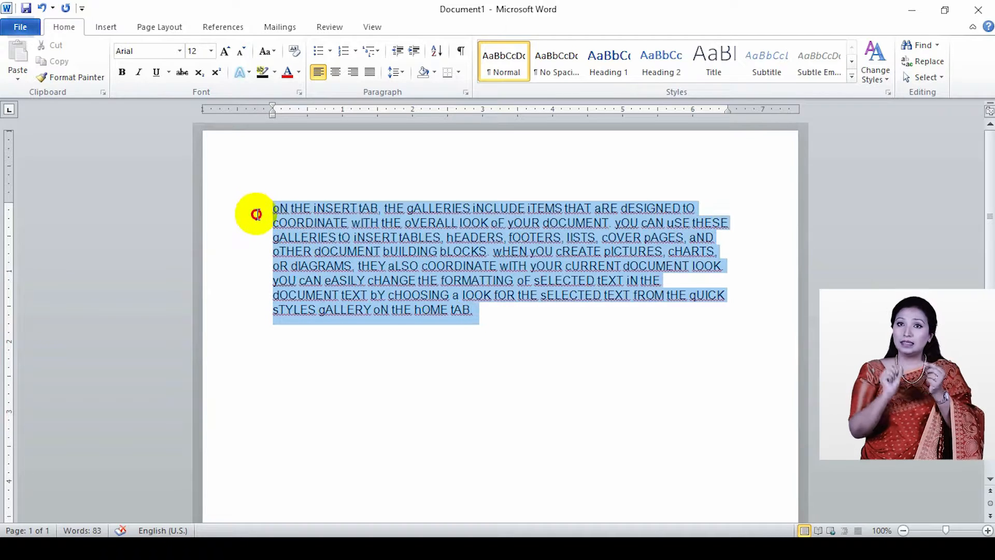
pyautogui.click(277, 52)
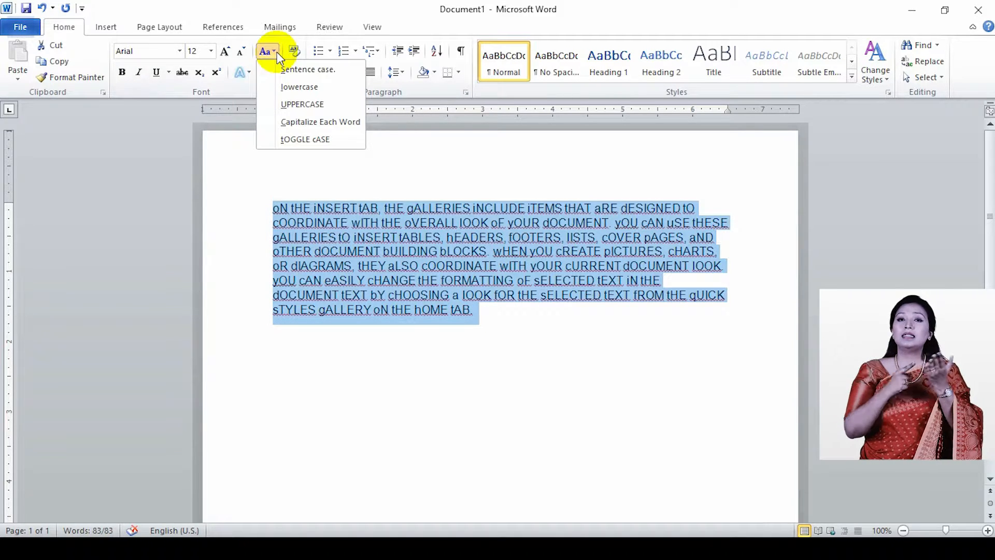
pyautogui.click(305, 70)
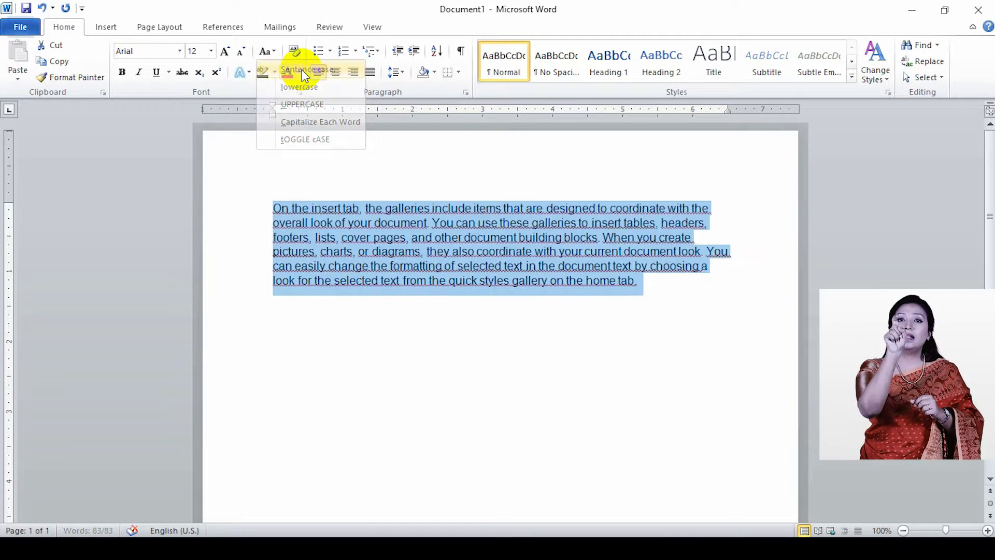
# Step: Select the whole sample paragraph and clear its formatting
pyautogui.click(671, 287)
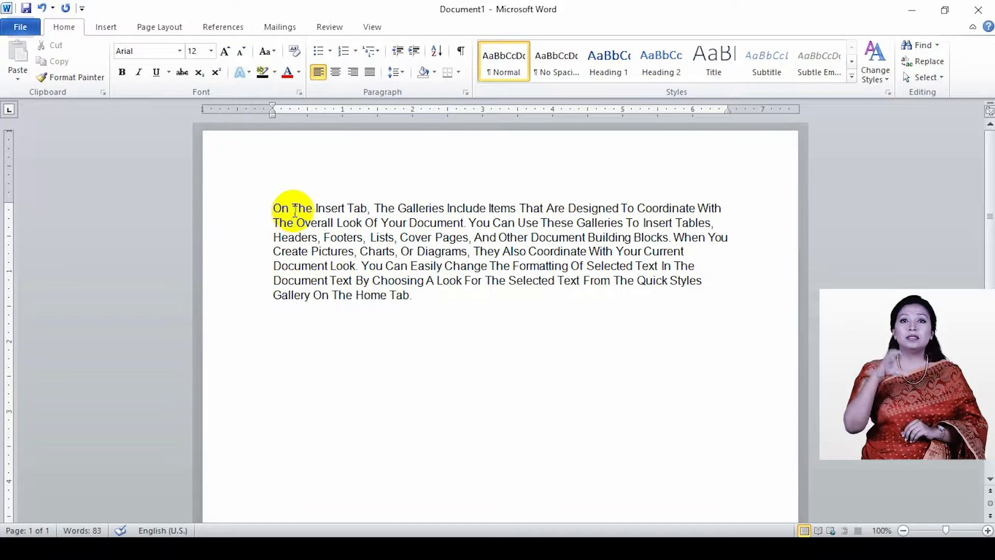
pyautogui.moveTo(295, 315); pyautogui.dragTo(245, 204)
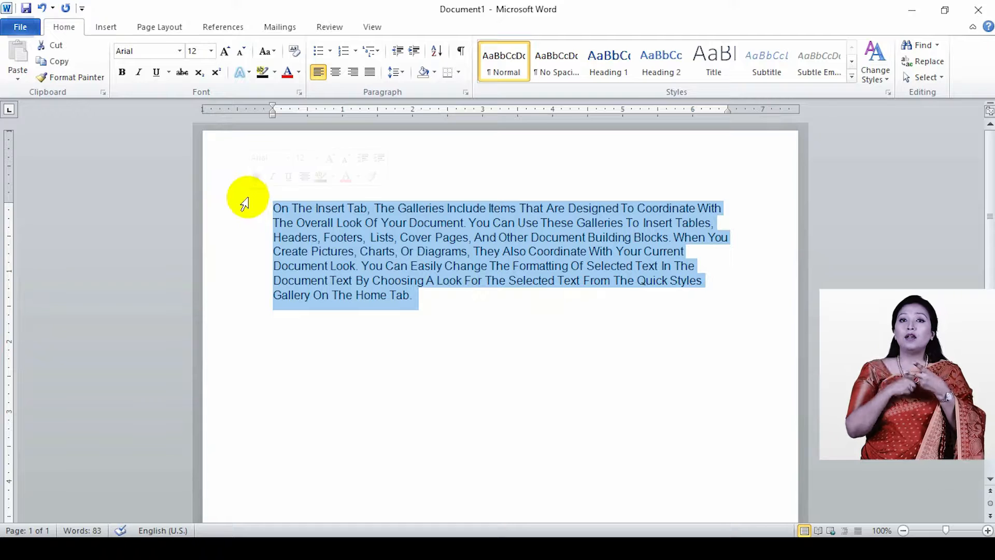
pyautogui.click(297, 52)
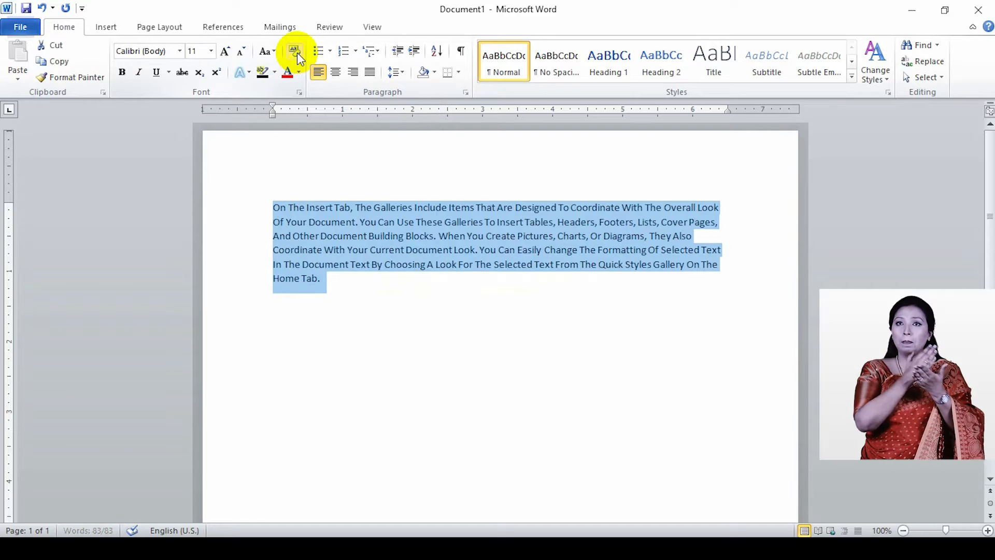
# Step: Make the words "the galleries" in the paragraph's first line bold
pyautogui.press('Right')
pyautogui.moveTo(369, 209); pyautogui.dragTo(397, 207)
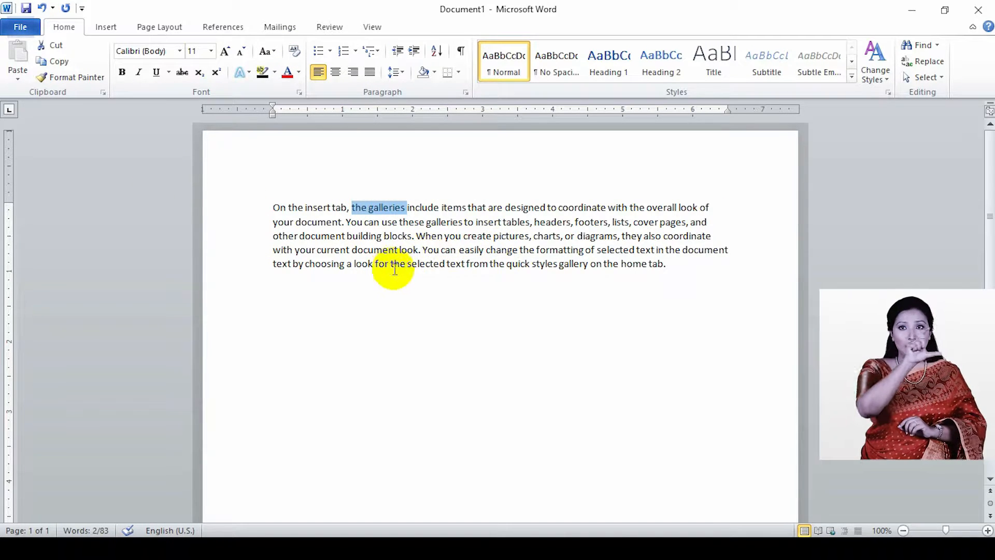
pyautogui.click(122, 75)
pyautogui.click(463, 264)
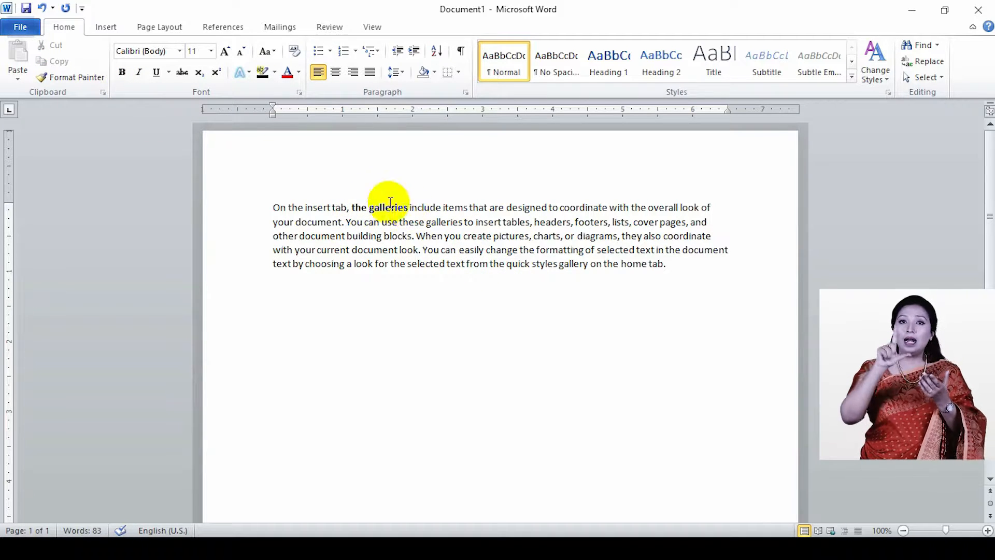
# Step: Make the phrase "easily change the formatting" bold and remove the bold from it again
pyautogui.moveTo(459, 250); pyautogui.dragTo(588, 248)
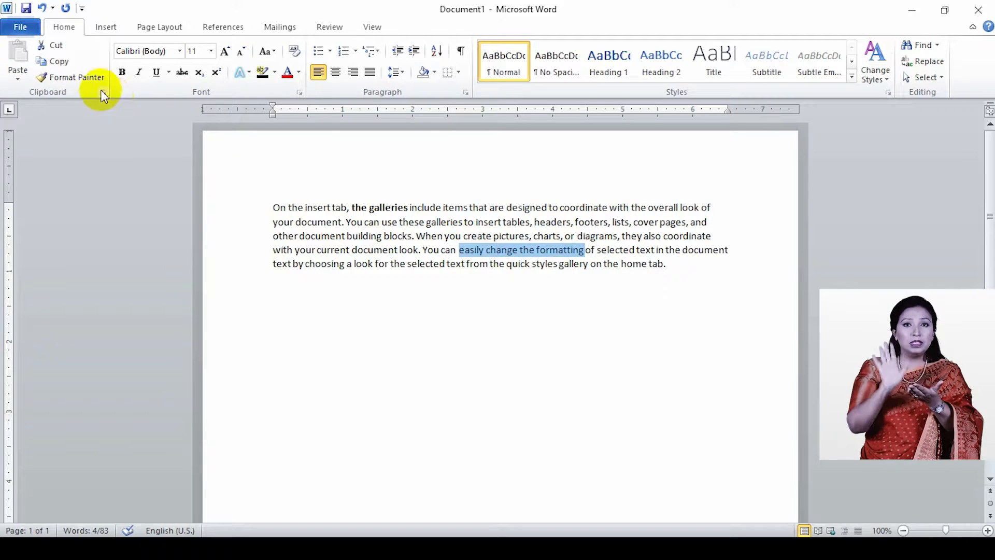
pyautogui.click(122, 76)
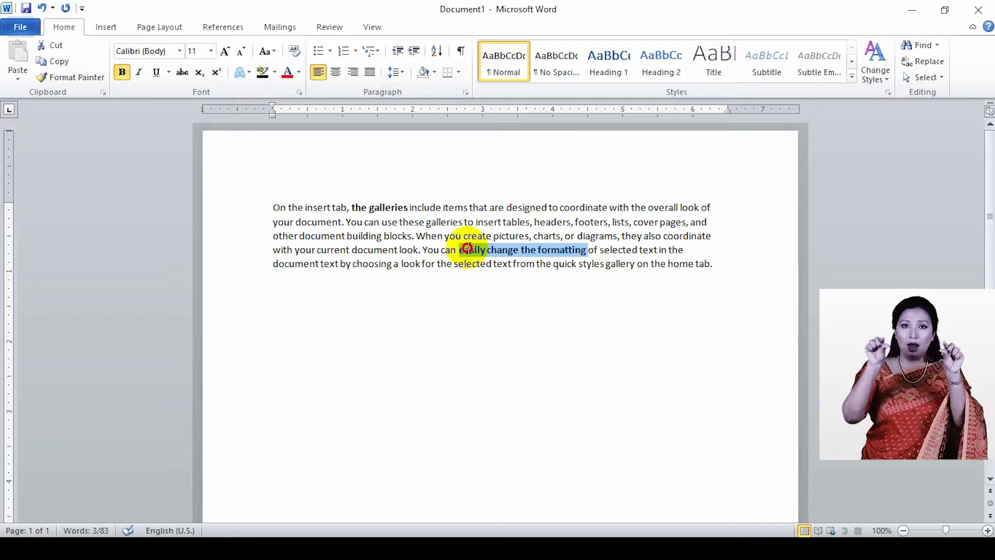
pyautogui.click(122, 76)
# Step: Make the closing words "gallery on the home tab" bold and leave them deselected
pyautogui.moveTo(664, 264); pyautogui.dragTo(563, 258)
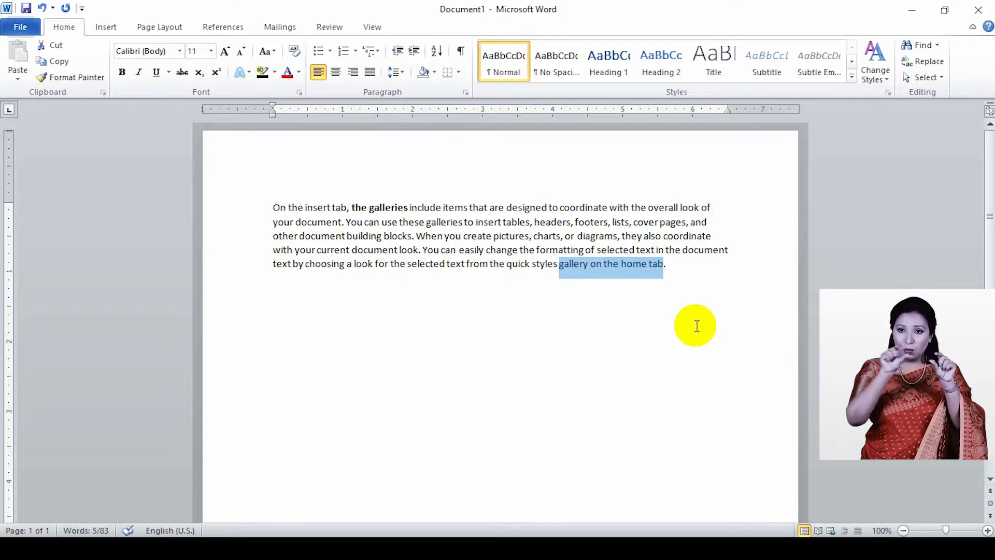
pyautogui.hotkey('ctrl', 'b')
pyautogui.click(667, 282)
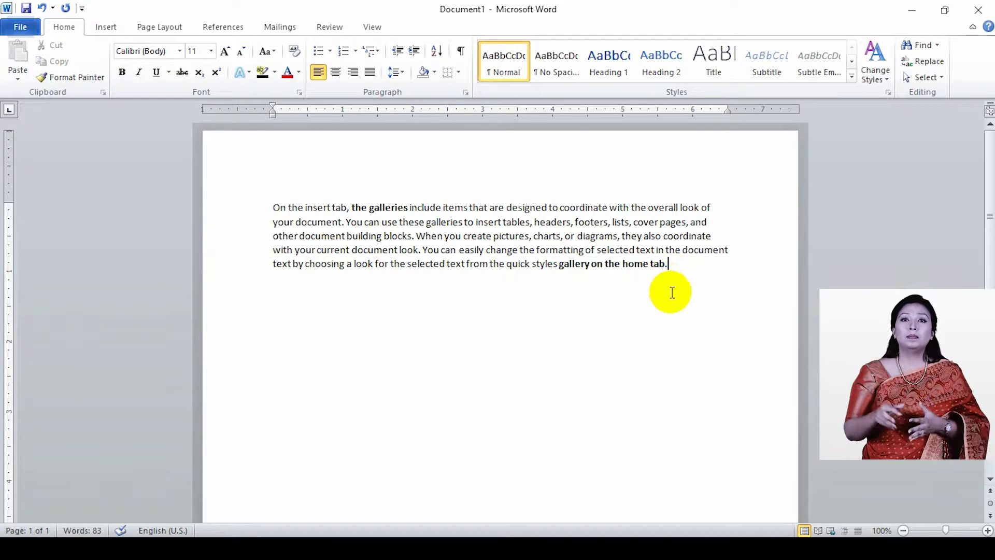
pyautogui.moveTo(560, 266); pyautogui.dragTo(661, 266)
pyautogui.click(674, 266)
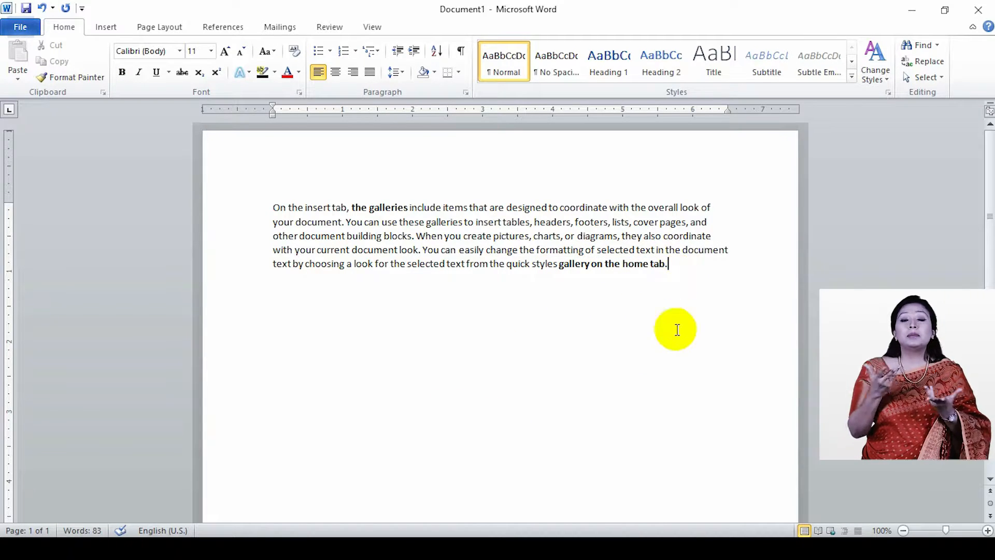
# Step: Select all the text and enlarge it to size 22 with repeated Grow Font commands
pyautogui.hotkey('ctrl', 'a')
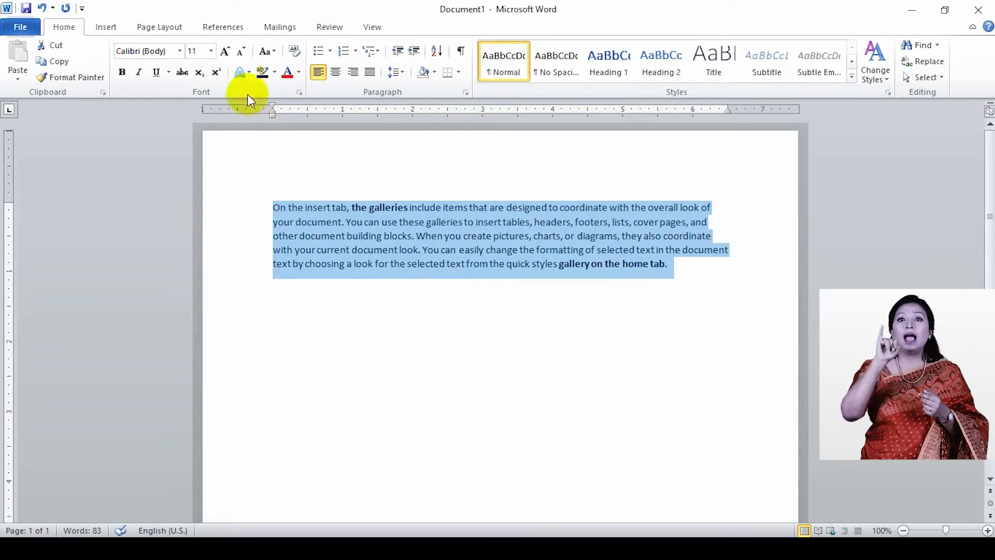
pyautogui.click(227, 51)
pyautogui.click(227, 51)
pyautogui.click(227, 51)
pyautogui.click(227, 51)
pyautogui.click(227, 51)
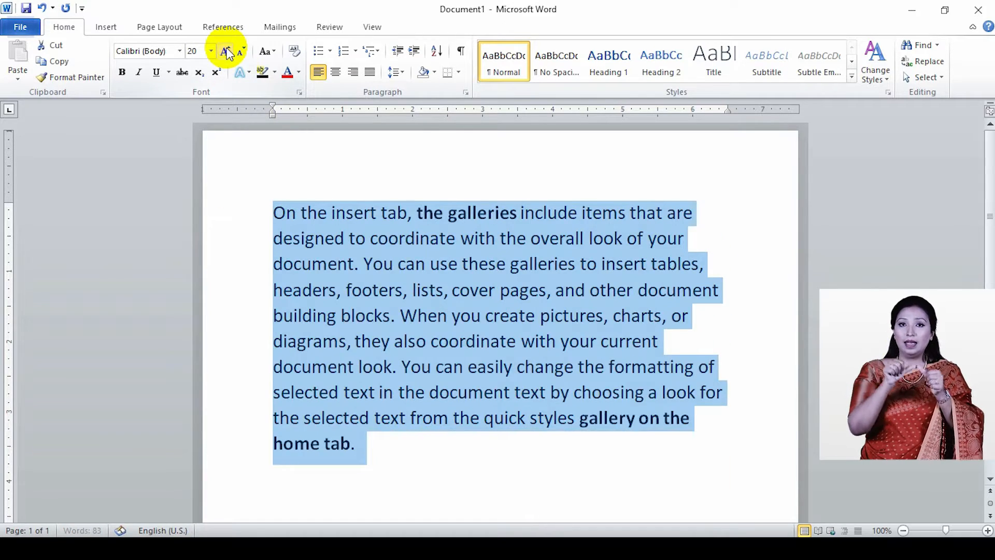
pyautogui.click(226, 51)
pyautogui.click(379, 205)
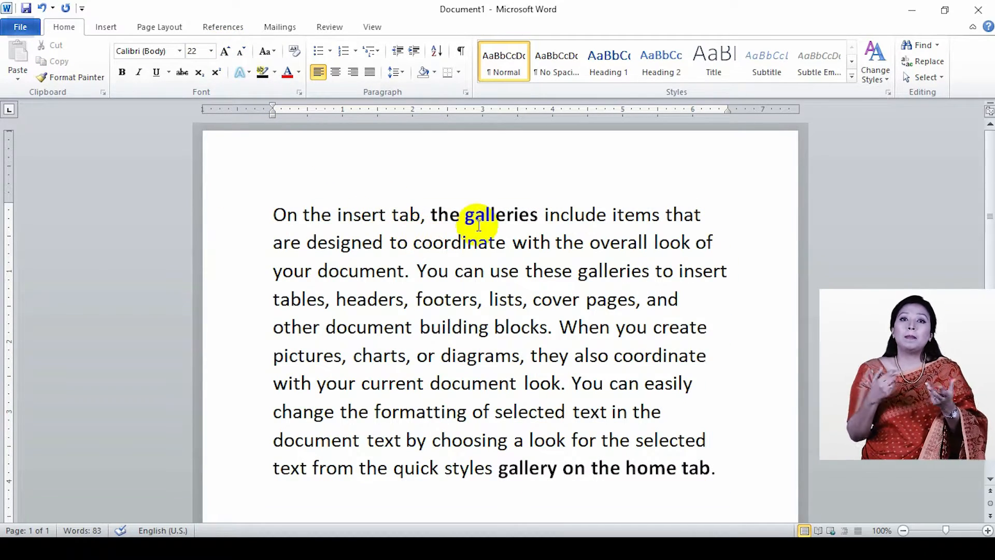
# Step: Italicize the words "are designed" at the start of the paragraph's second line
pyautogui.click(384, 246)
pyautogui.moveTo(384, 246); pyautogui.dragTo(271, 238)
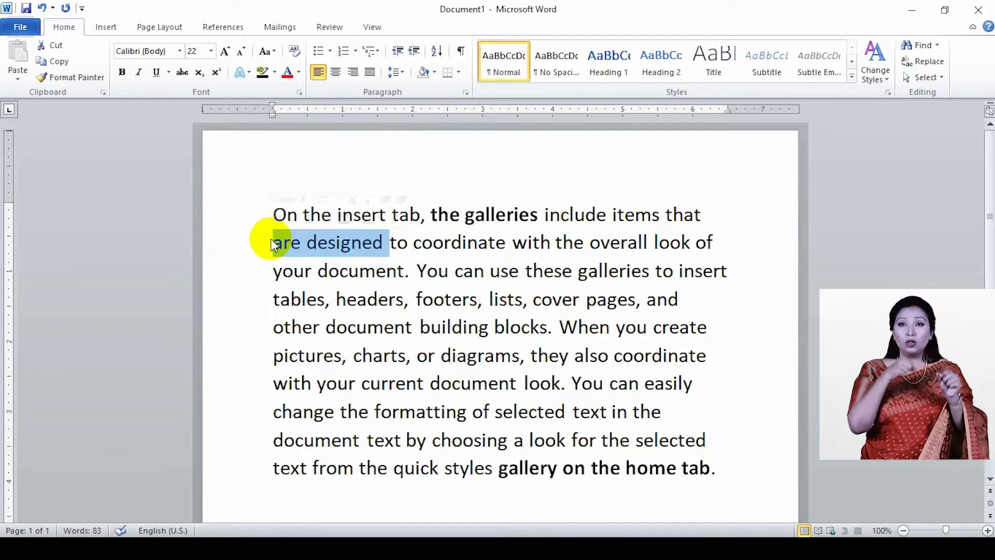
pyautogui.click(145, 74)
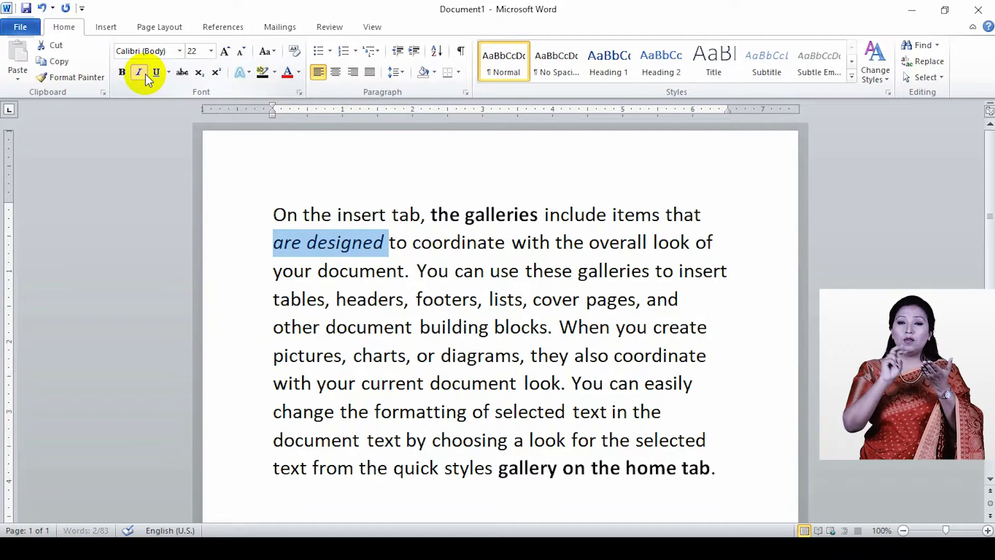
pyautogui.click(392, 242)
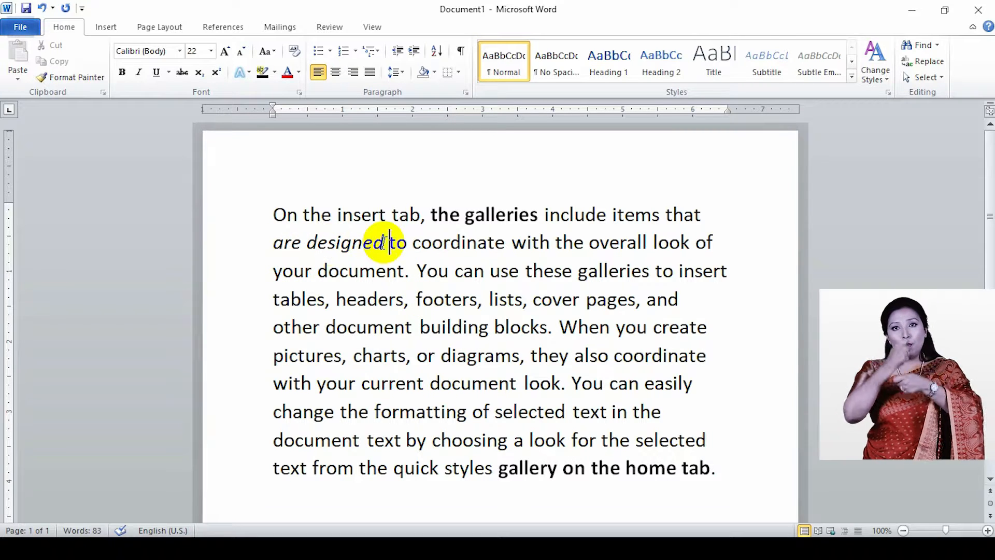
# Step: Italicize the word "coordinate" in the second line and remove the italic from it again
pyautogui.moveTo(413, 242); pyautogui.dragTo(511, 240)
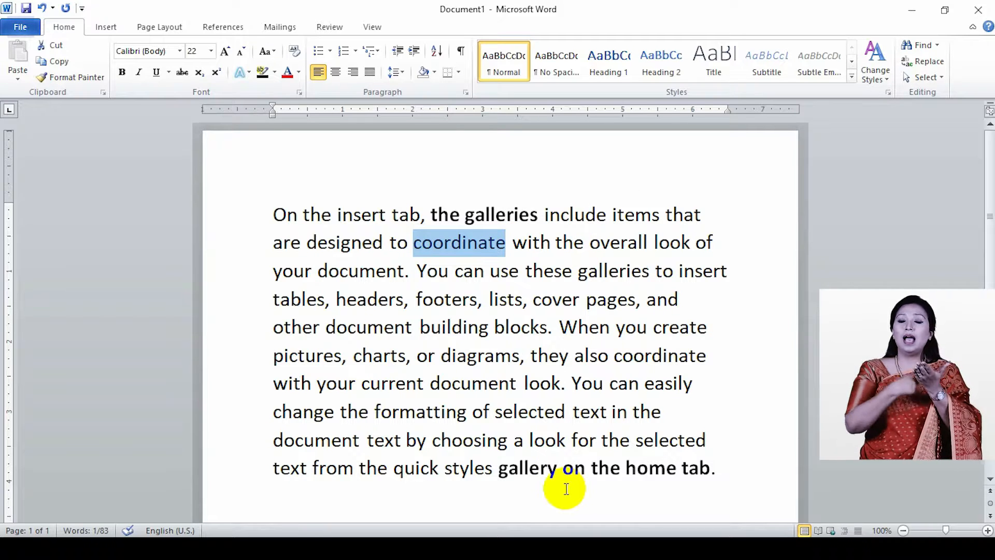
pyautogui.hotkey('ctrl', 'i')
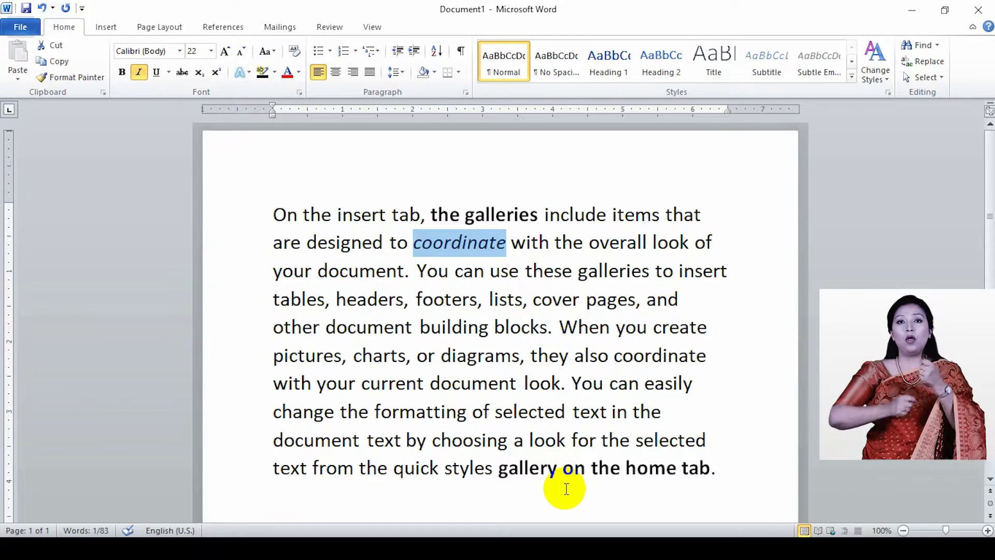
pyautogui.hotkey('ctrl', 'i')
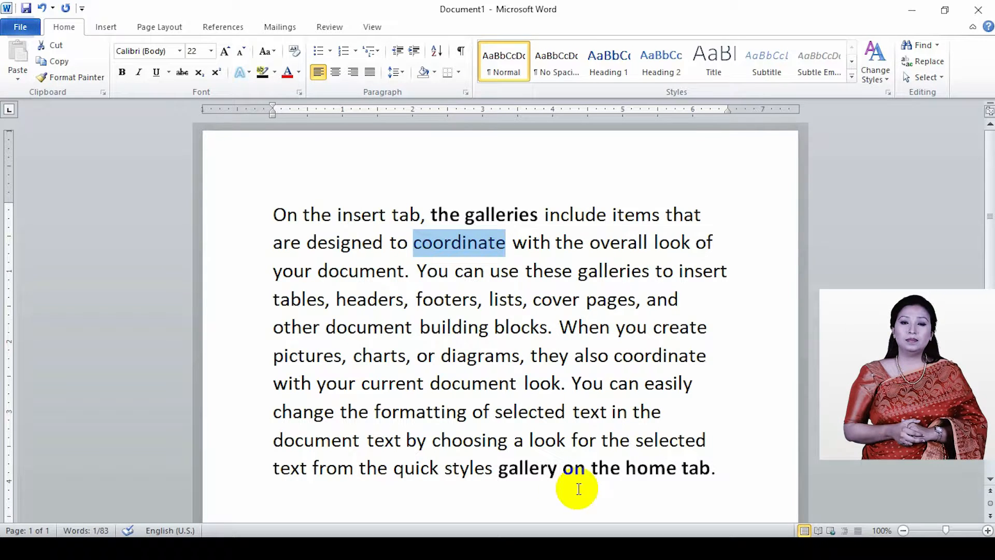
pyautogui.moveTo(412, 268); pyautogui.dragTo(645, 275)
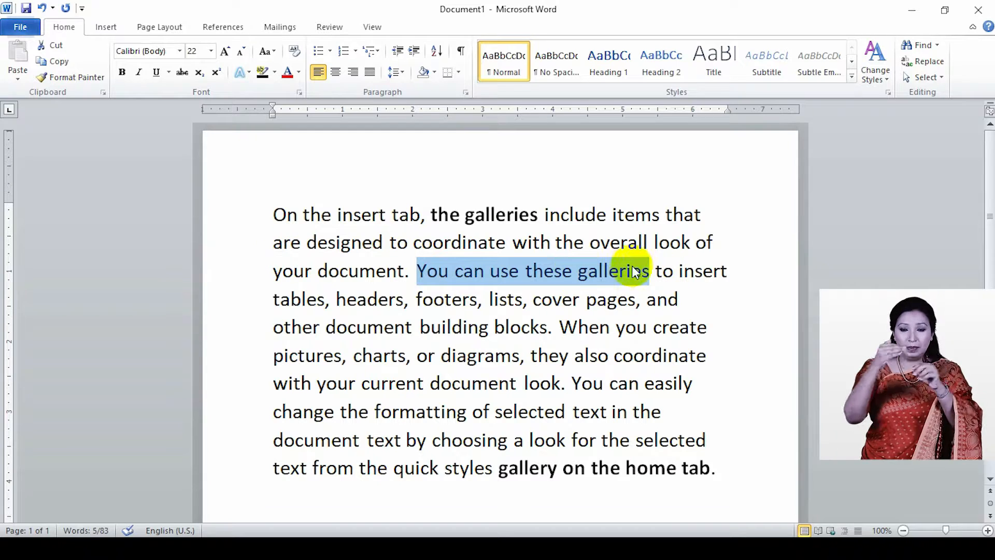
pyautogui.click(692, 382)
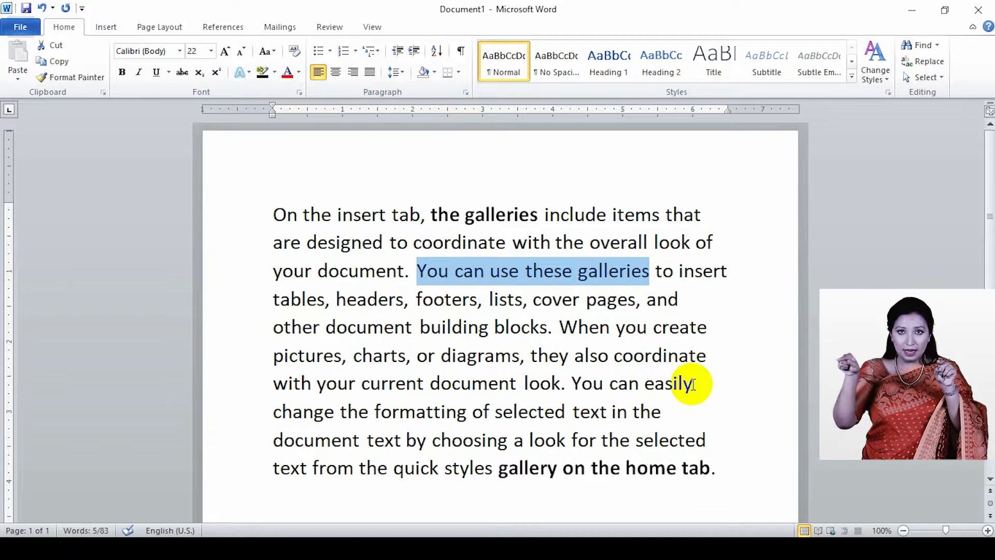
pyautogui.click(692, 383)
# Step: Underline the opening words "On the insert" and remove the underline from them again
pyautogui.moveTo(275, 213); pyautogui.dragTo(368, 202)
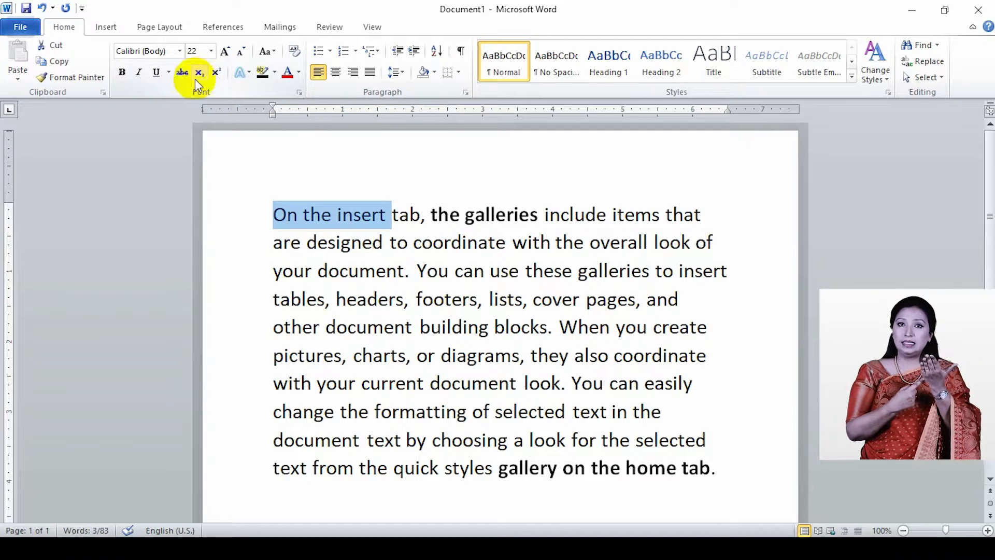
pyautogui.click(161, 77)
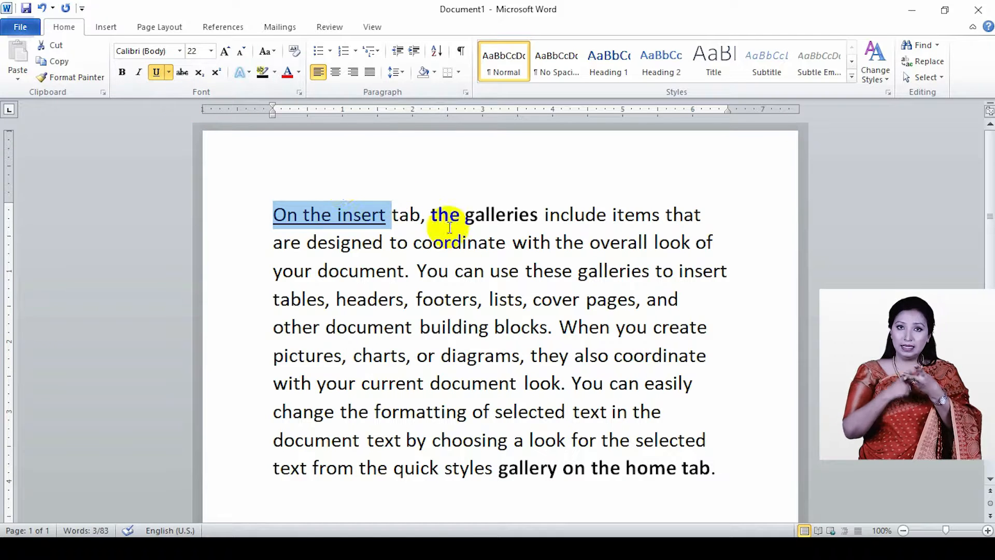
pyautogui.click(463, 242)
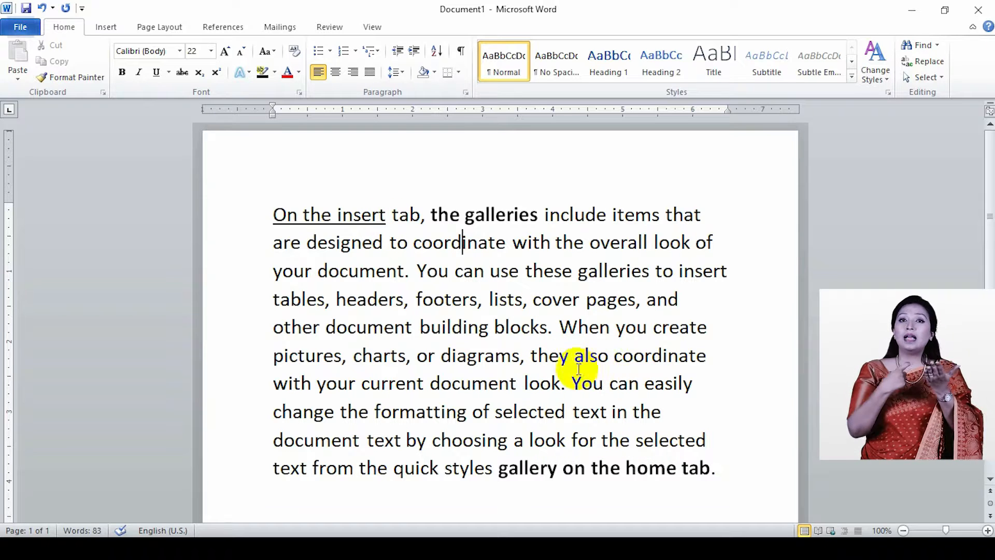
pyautogui.moveTo(390, 213); pyautogui.dragTo(259, 223)
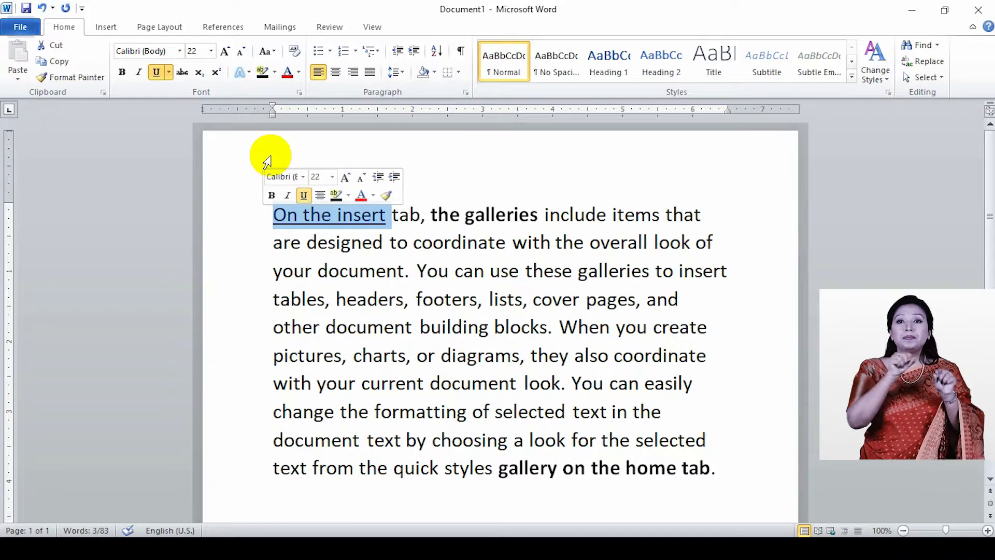
pyautogui.click(156, 73)
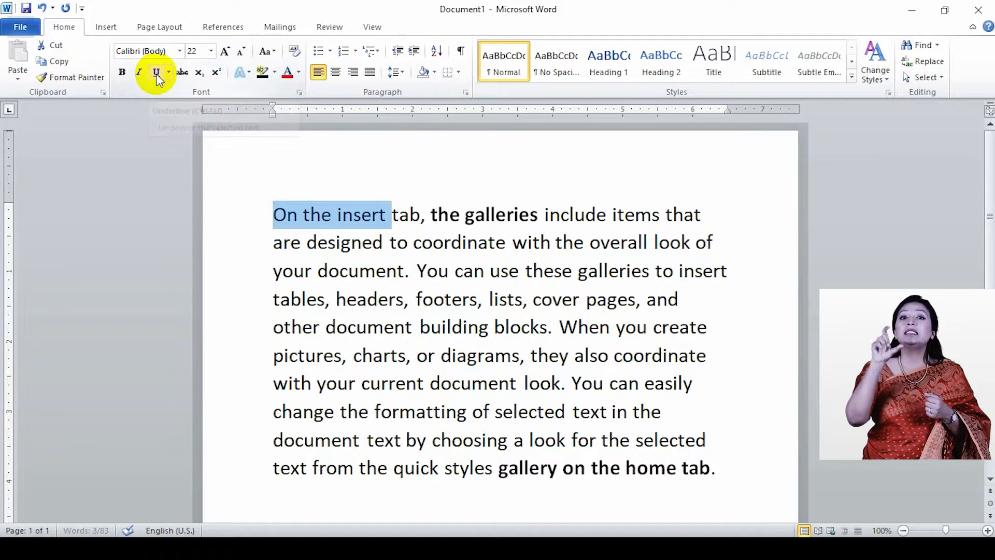
pyautogui.click(392, 217)
# Step: Strike through "to coordinate with" in the second line and remove the strikethrough from it again
pyautogui.moveTo(555, 242); pyautogui.dragTo(391, 243)
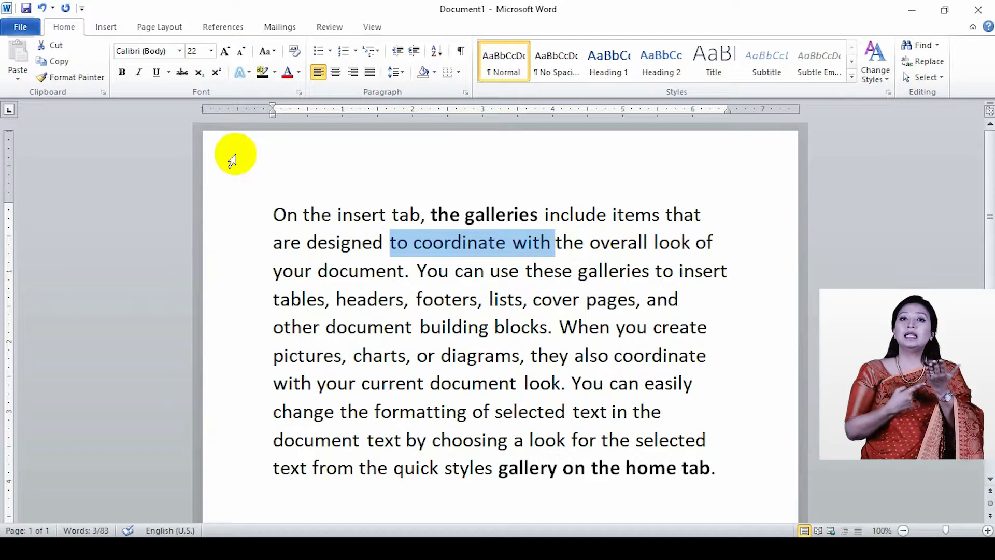
pyautogui.click(185, 77)
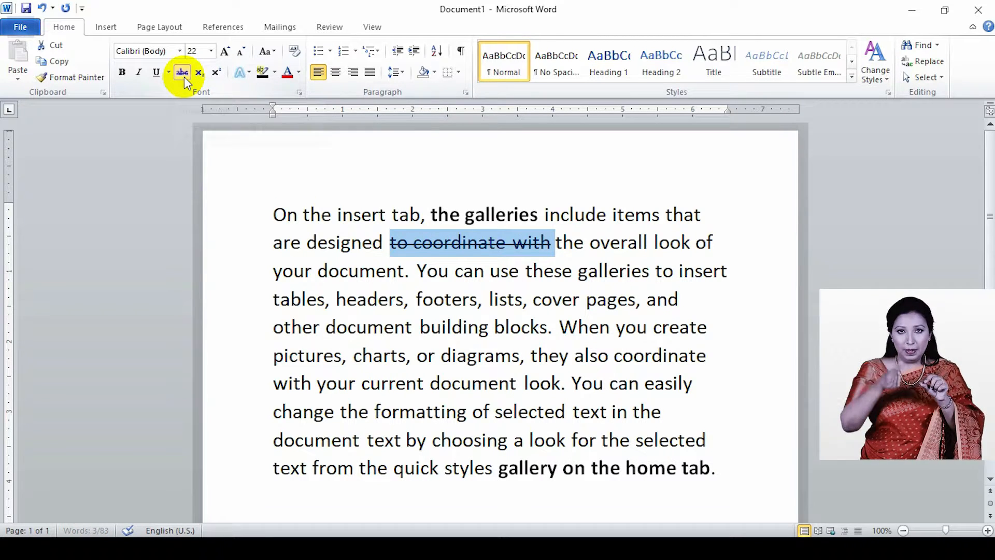
pyautogui.click(552, 243)
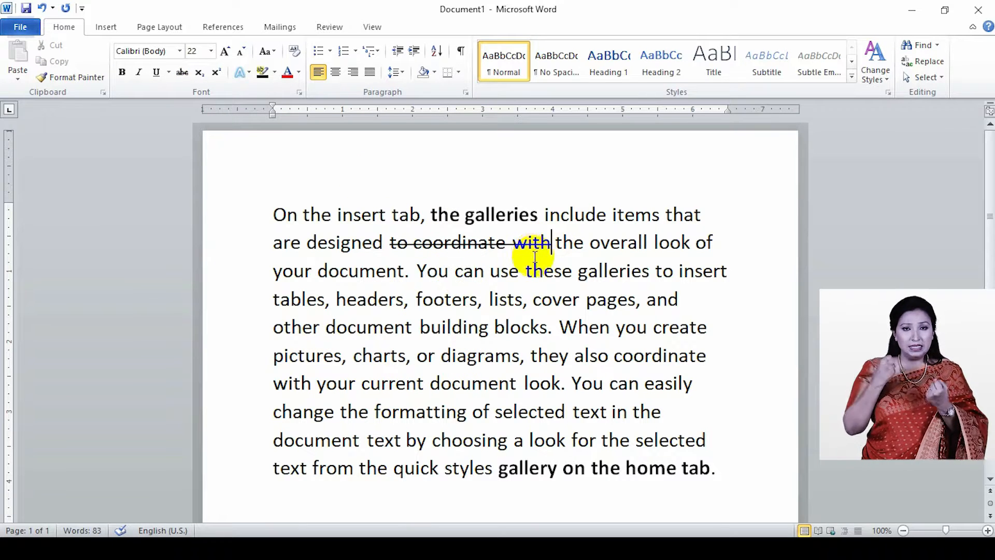
pyautogui.moveTo(554, 249); pyautogui.dragTo(384, 248)
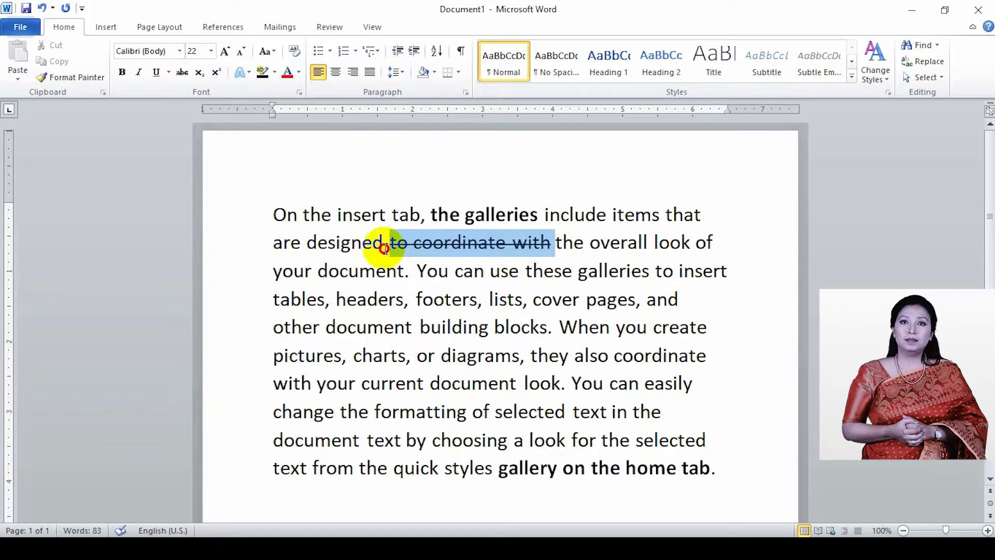
pyautogui.click(182, 74)
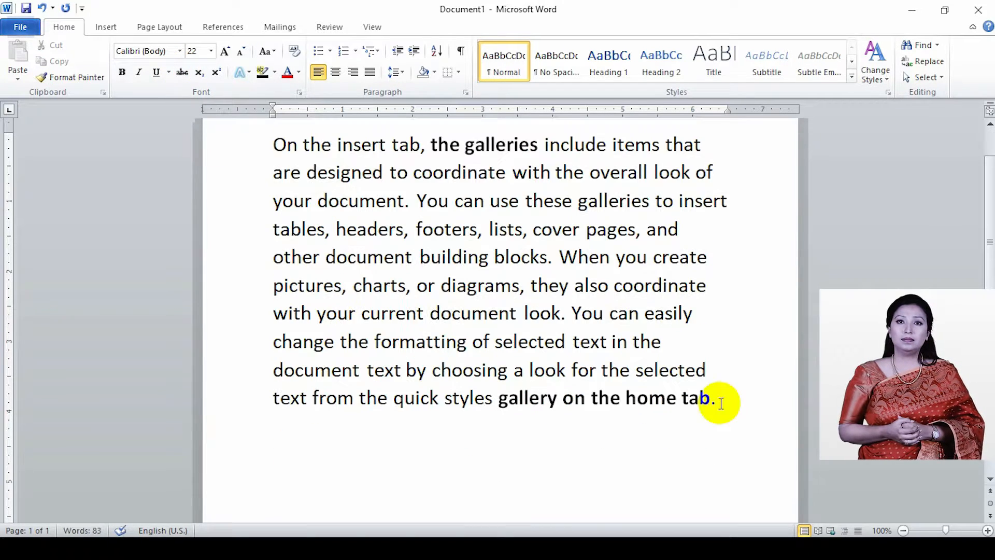
# Step: Add a new line reading "X2 y2" below the paragraph and make the 2 after the X subscript
pyautogui.press('Return')
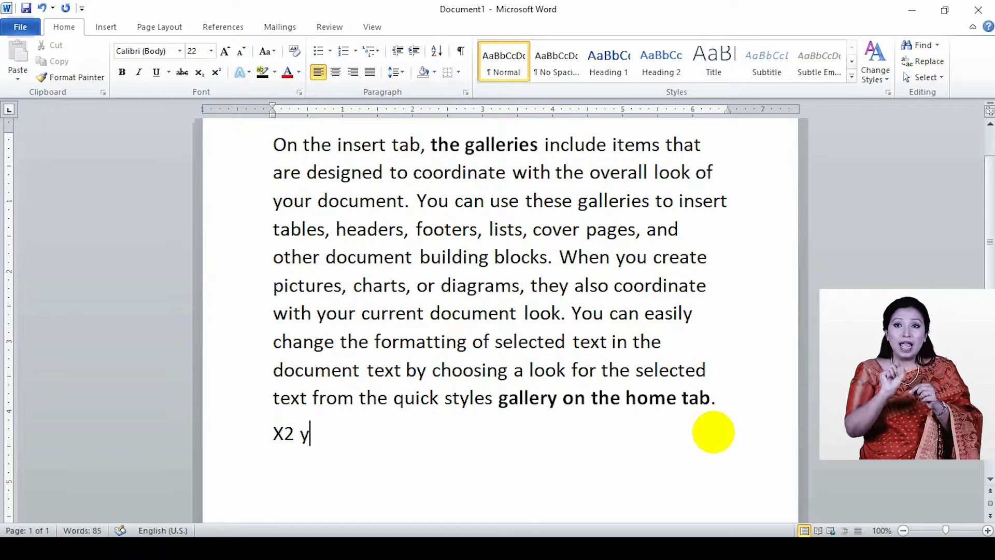
pyautogui.moveTo(294, 433); pyautogui.dragTo(281, 431)
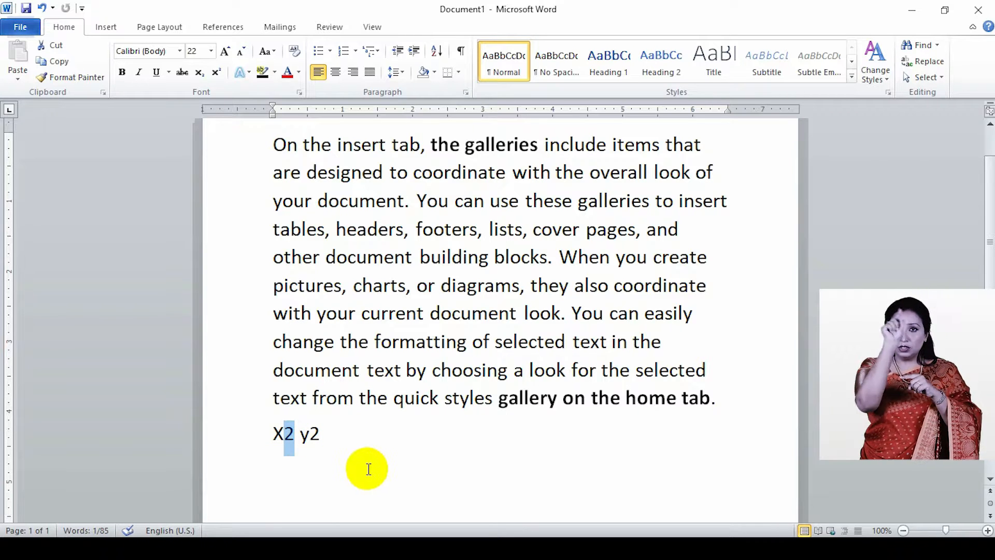
pyautogui.click(201, 76)
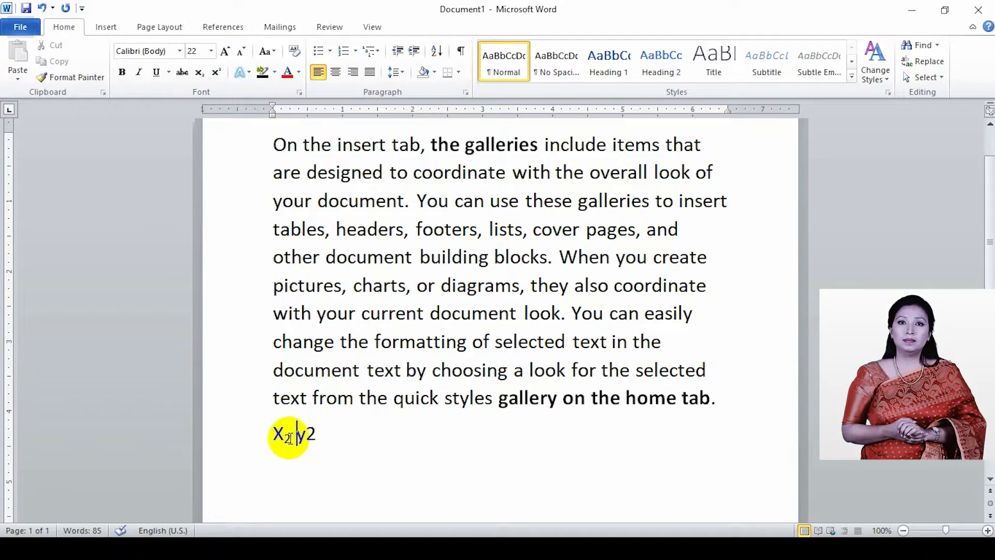
# Step: Change the 2 after the X to superscript and make the 2 after the y subscript
pyautogui.moveTo(285, 438); pyautogui.dragTo(290, 439)
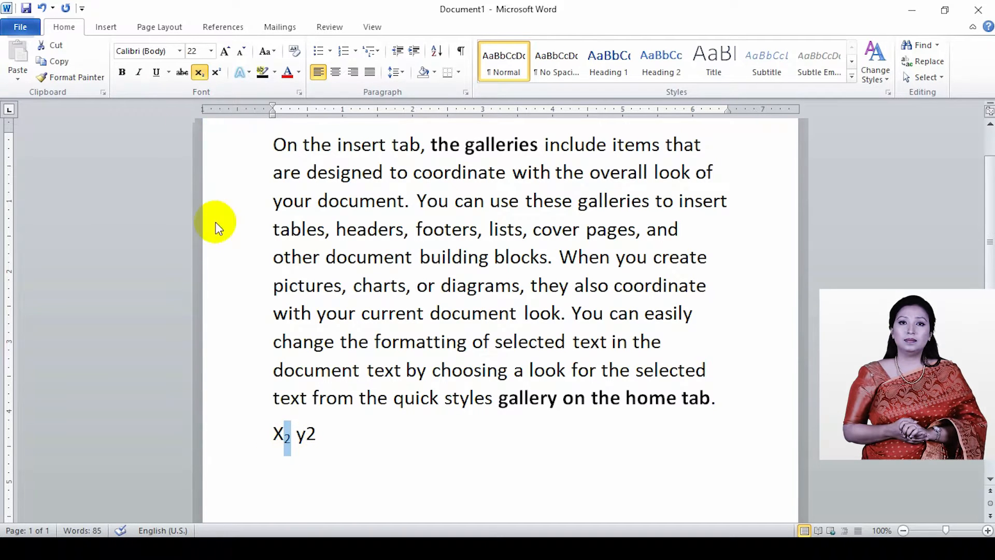
pyautogui.click(217, 73)
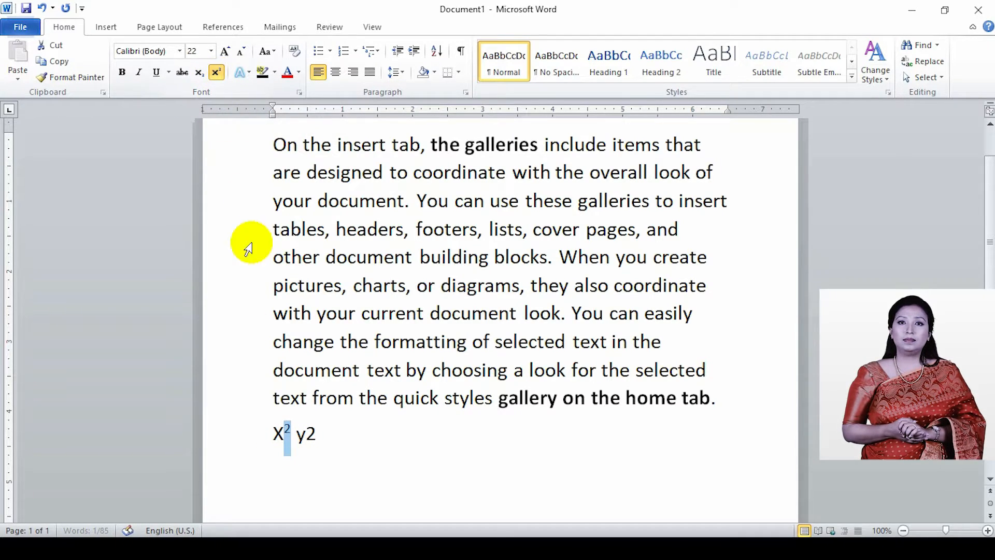
pyautogui.click(324, 441)
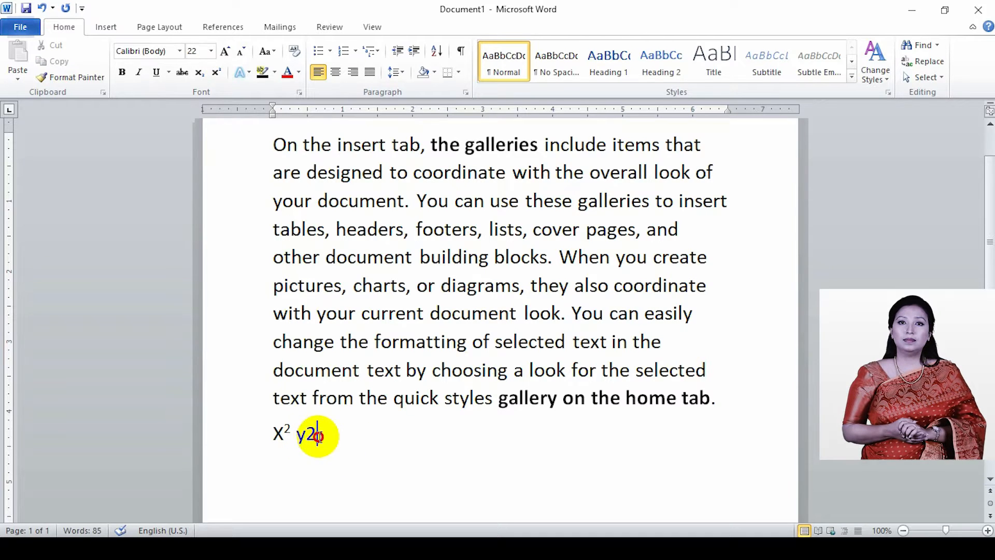
pyautogui.moveTo(308, 435); pyautogui.dragTo(307, 436)
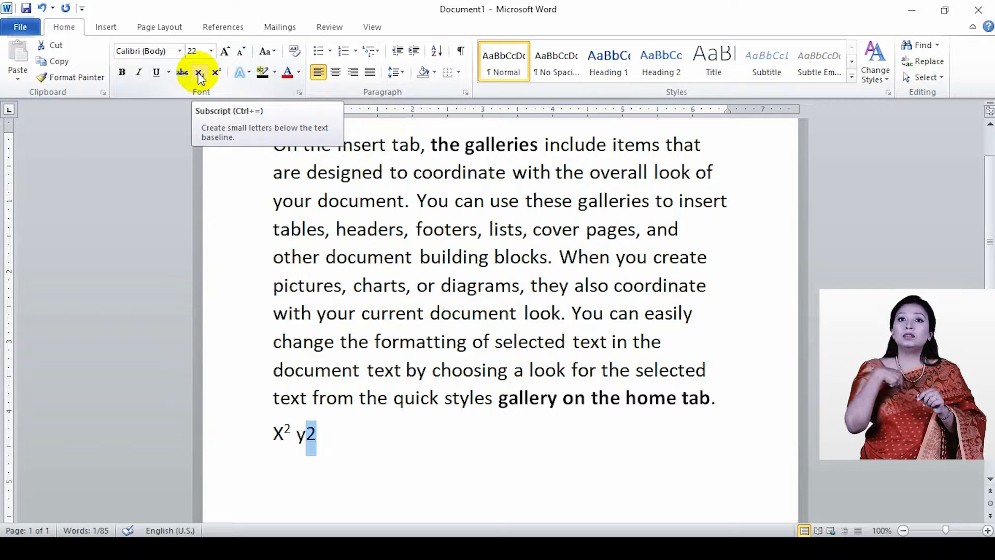
pyautogui.click(200, 76)
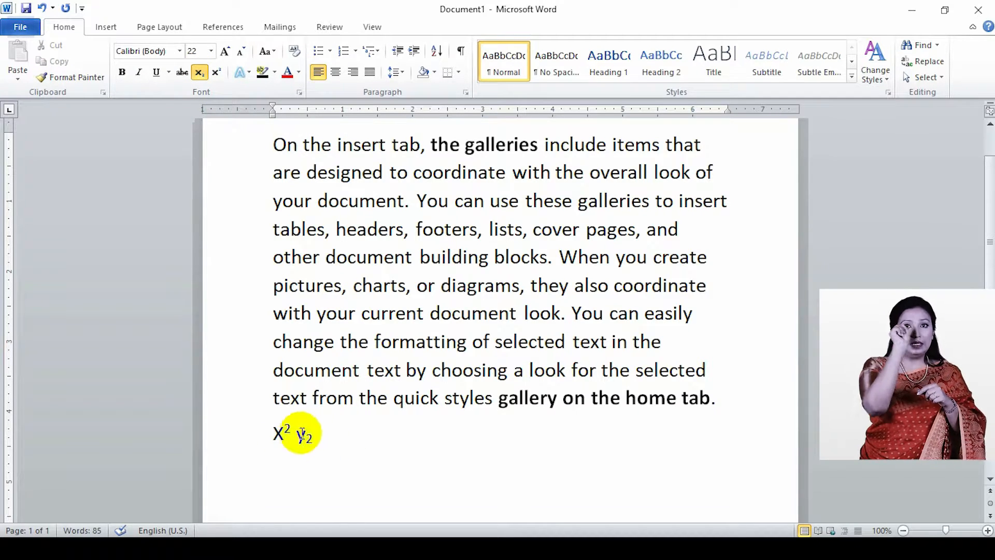
pyautogui.click(334, 440)
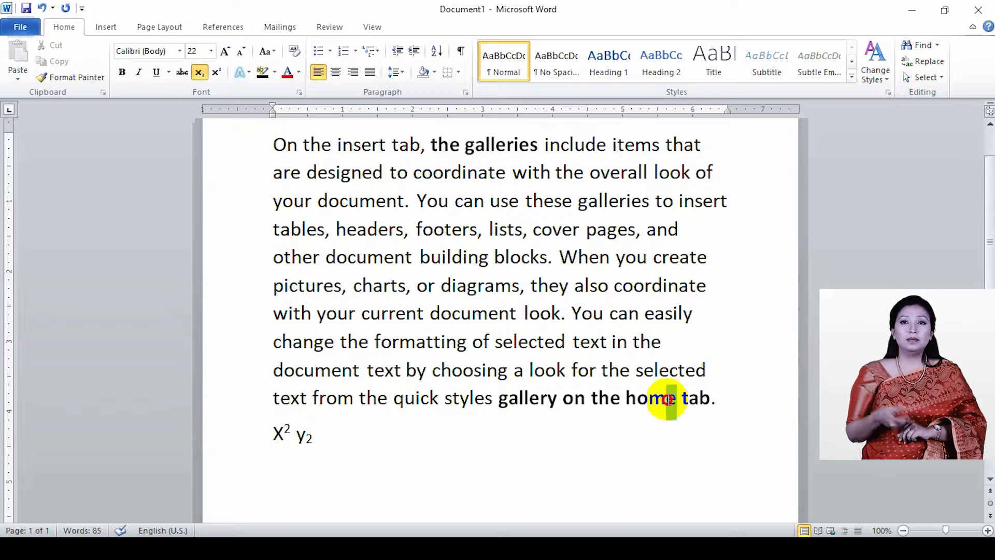
# Step: Try superscript and subscript on the bold word "home" in the last paragraph line and return it to normal
pyautogui.moveTo(669, 399); pyautogui.dragTo(627, 398)
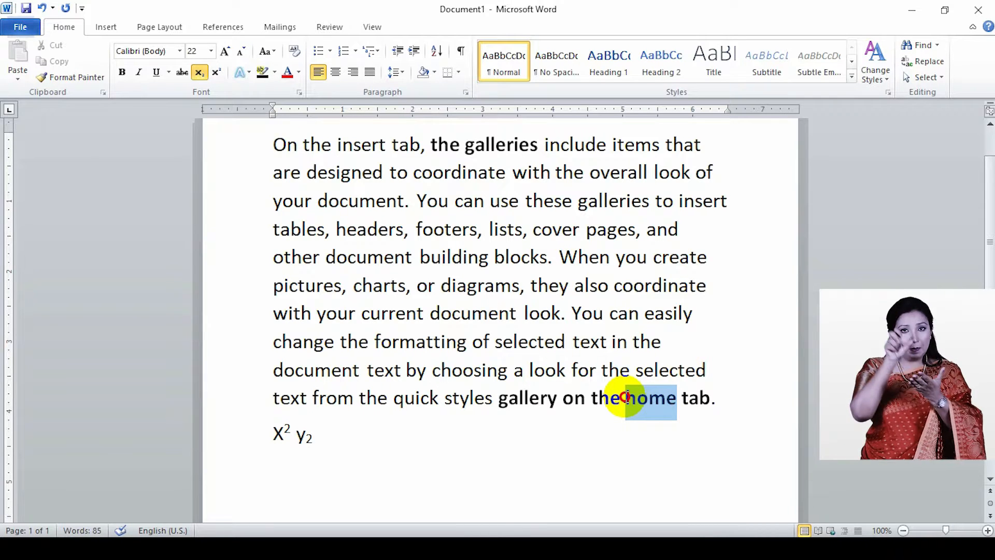
pyautogui.click(218, 73)
pyautogui.click(705, 398)
pyautogui.moveTo(657, 396); pyautogui.dragTo(621, 393)
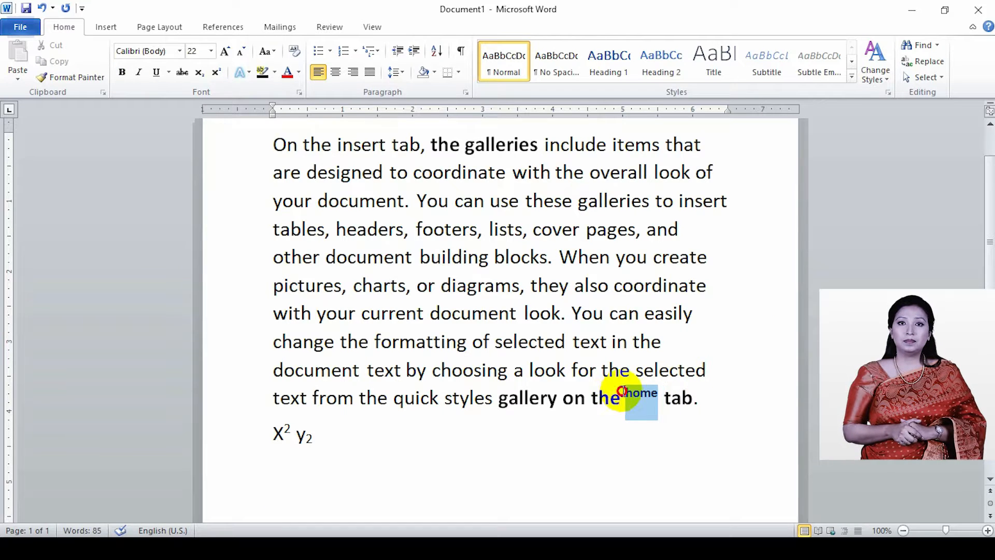
pyautogui.click(206, 74)
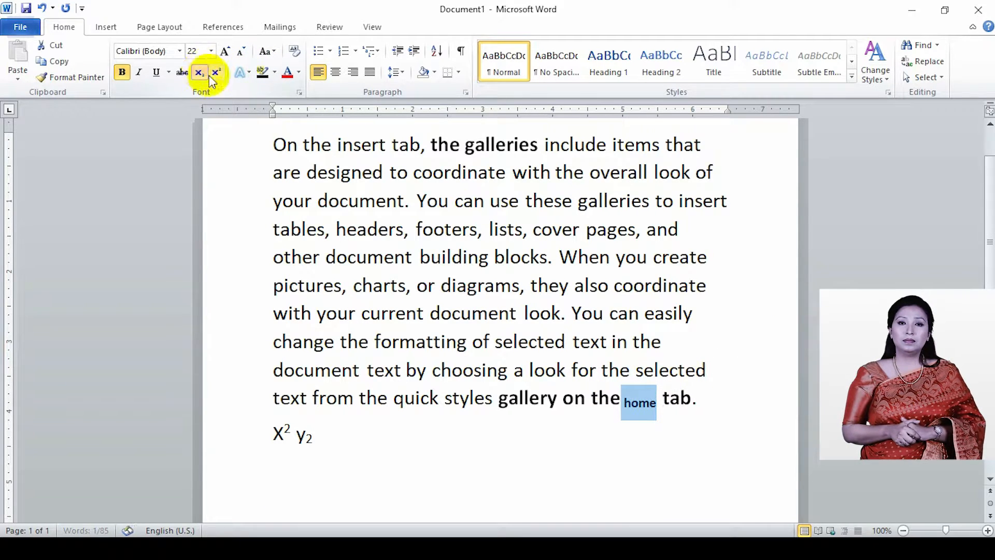
pyautogui.click(197, 73)
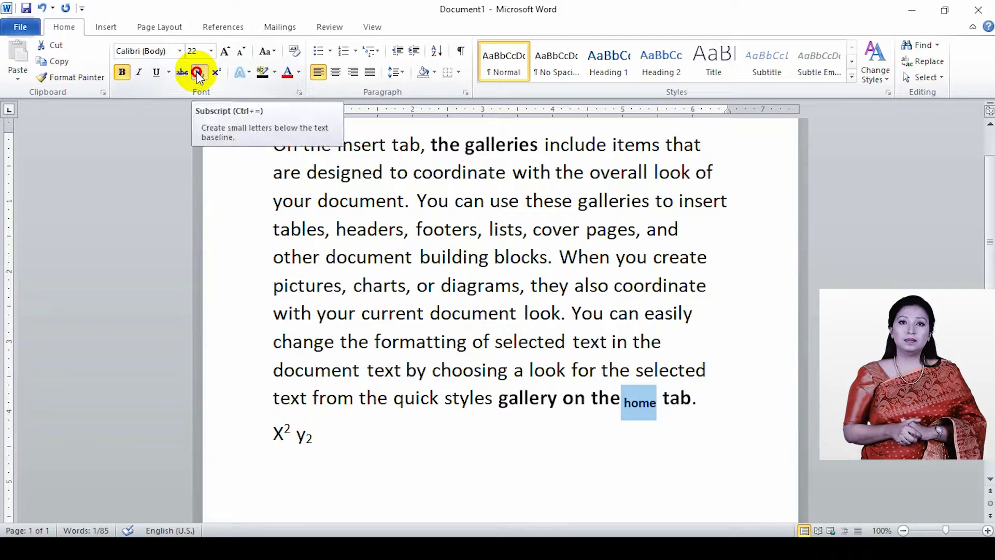
# Step: Return both digits in "X2 y2" to normal text and delete the entire contents of the document
pyautogui.moveTo(317, 438); pyautogui.dragTo(285, 436)
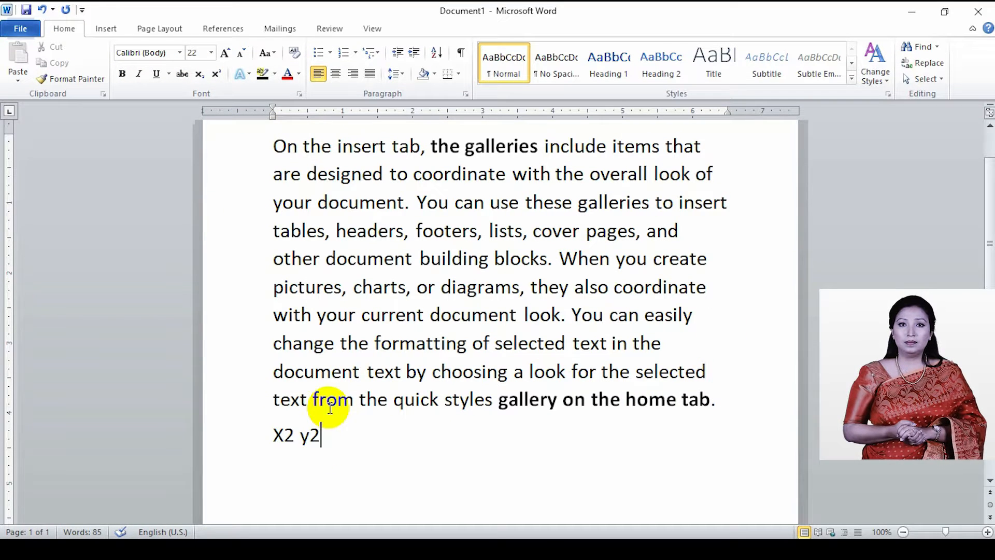
pyautogui.moveTo(420, 446); pyautogui.dragTo(212, 146)
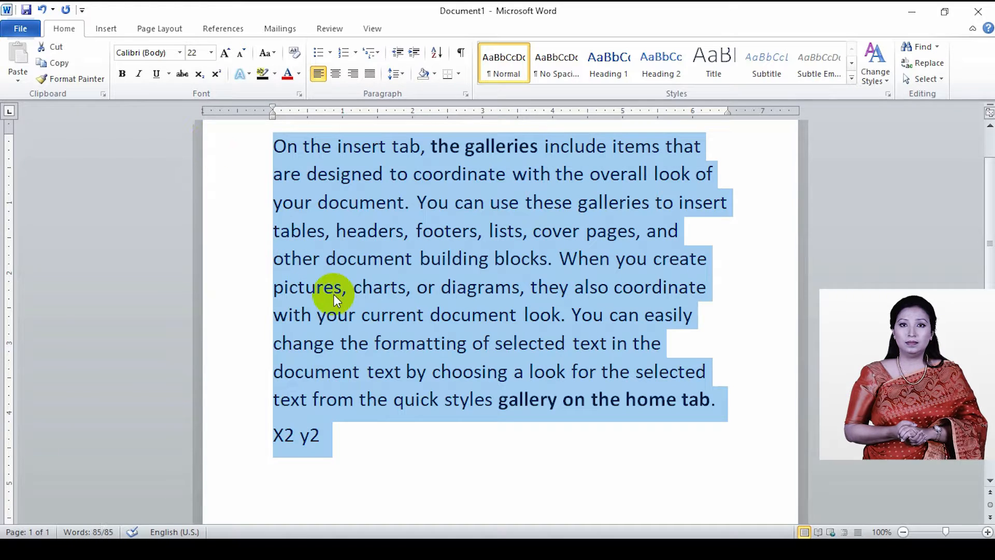
pyautogui.press('Delete')
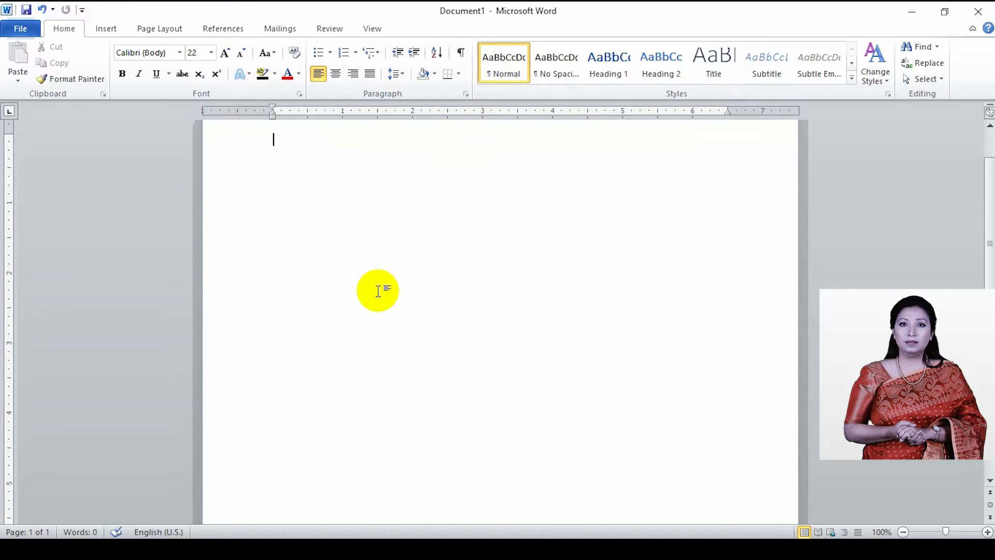
# Step: Enter the word "SCHOOL" in capitals at the start of the empty page
pyautogui.scroll(2, 383, 286)
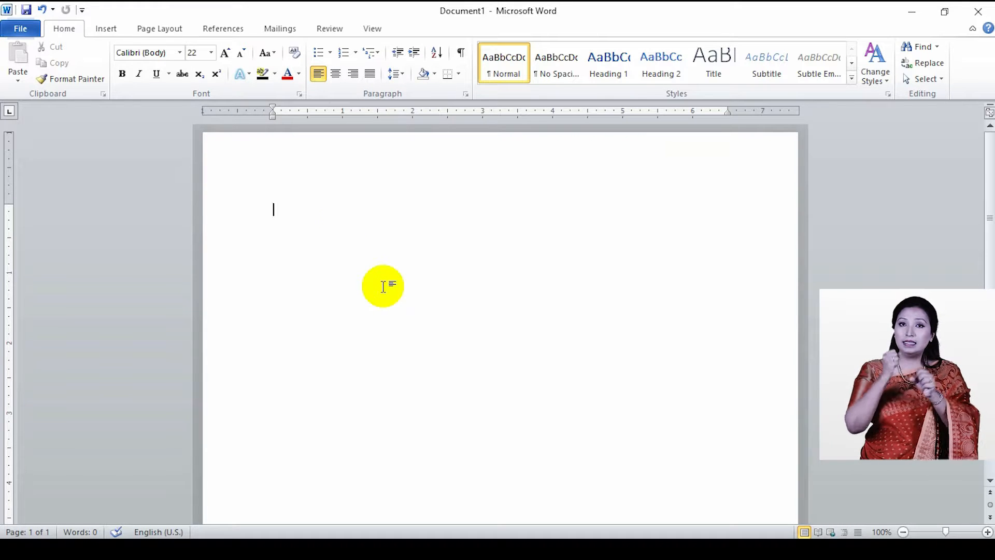
pyautogui.write('SCHOO')
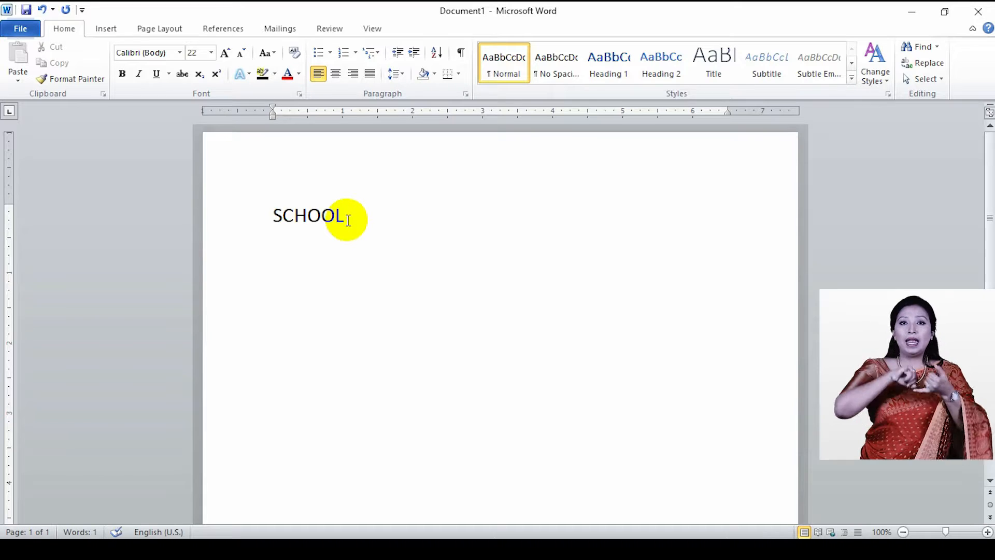
pyautogui.write('L')
# Step: Apply the orange outline text effect to "SCHOOL" and add the word "Ville" after it in the same style
pyautogui.moveTo(344, 216); pyautogui.dragTo(268, 202)
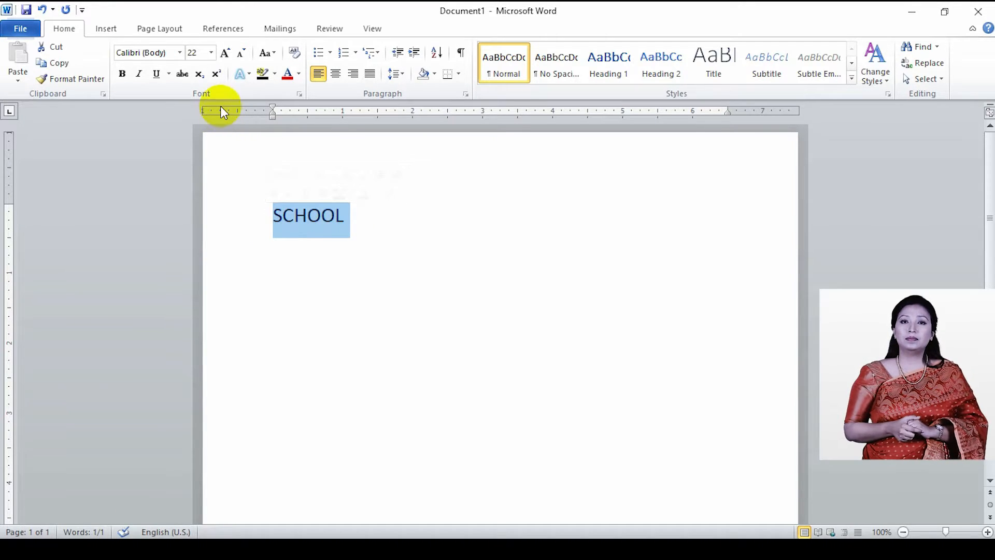
pyautogui.click(245, 76)
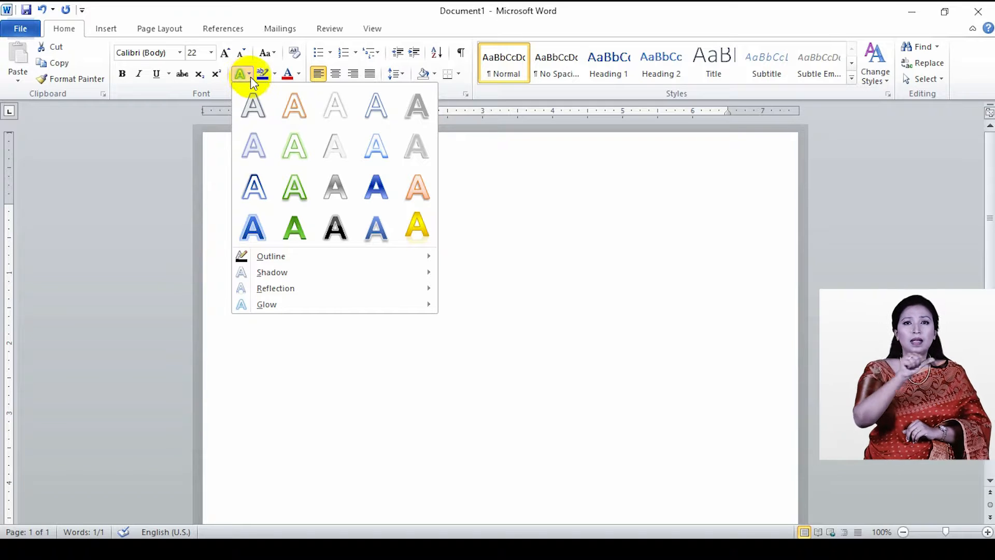
pyautogui.click(295, 99)
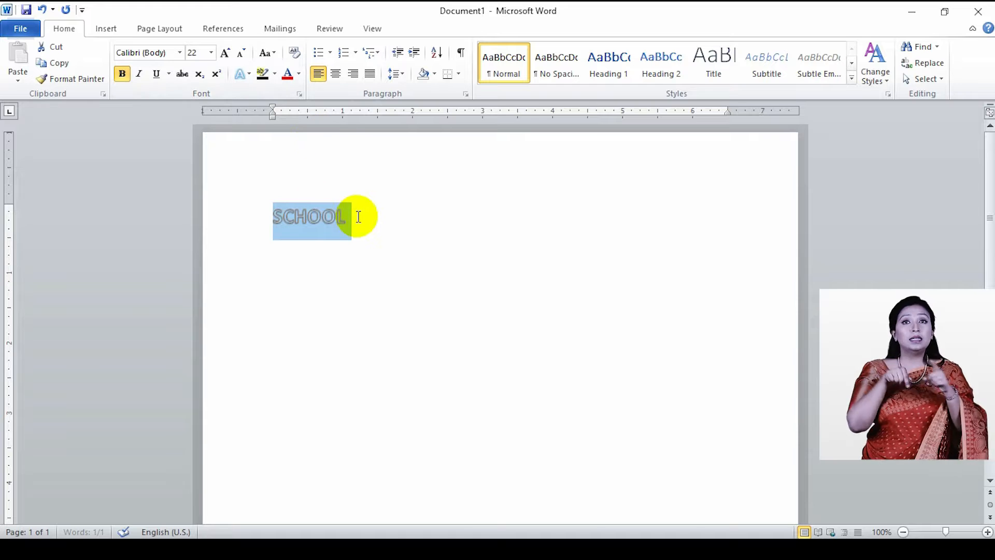
pyautogui.click(358, 217)
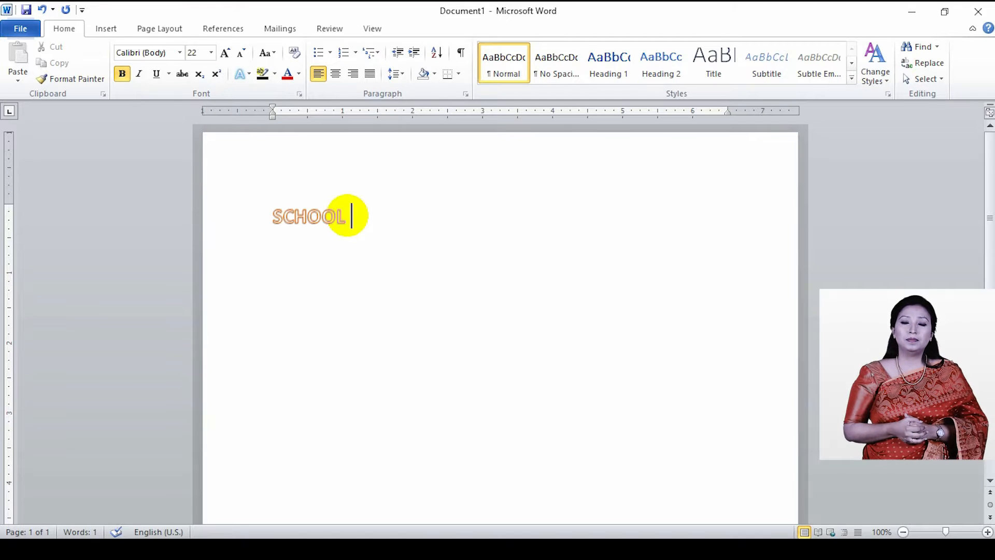
pyautogui.write('Ville')
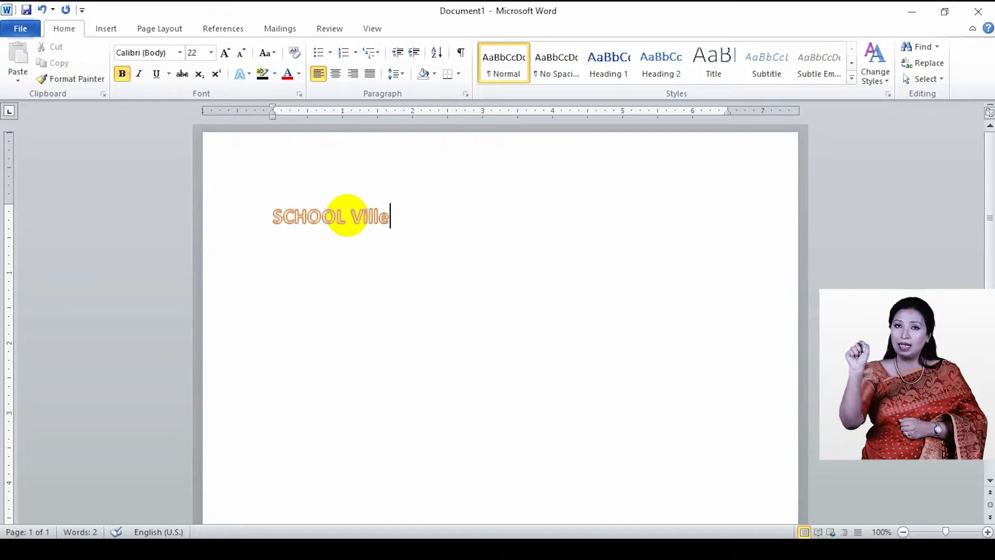
# Step: Correct and extend the heading text to read "SCHOOL Village the method of honesty" in the same outlined style
pyautogui.press('BackSpace')
pyautogui.press('BackSpace')
pyautogui.write('a')
pyautogui.press('BackSpace')
pyautogui.write('lage the')
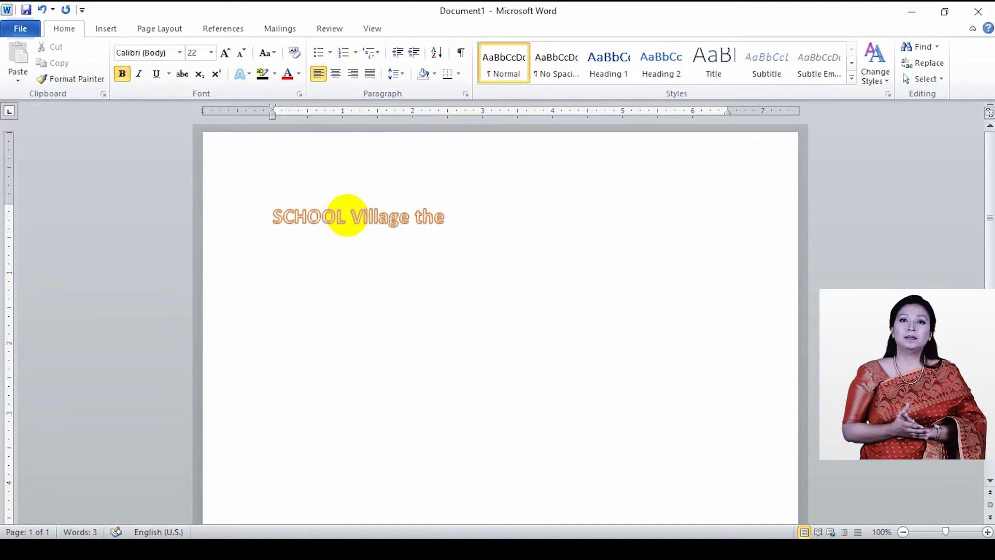
pyautogui.write(' method o')
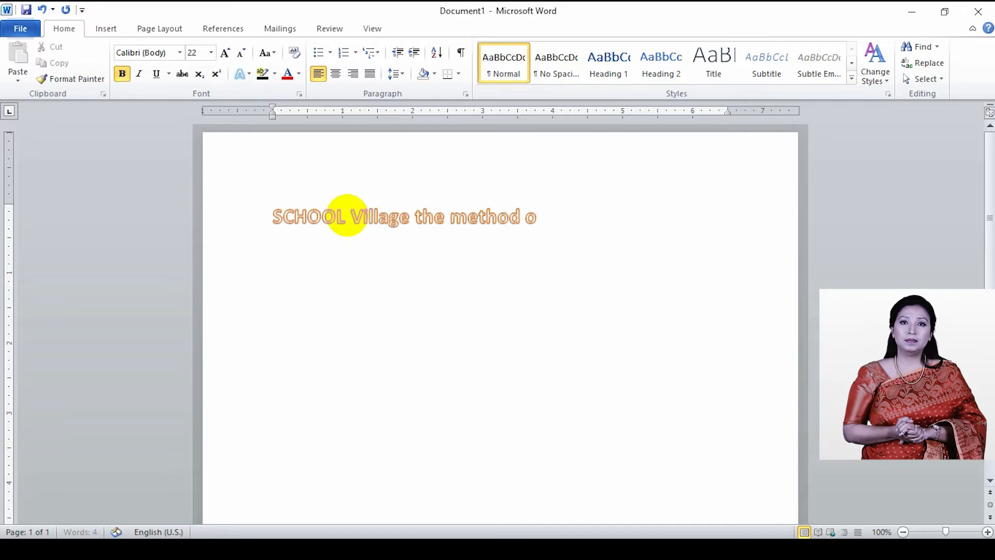
pyautogui.write('f honesty')
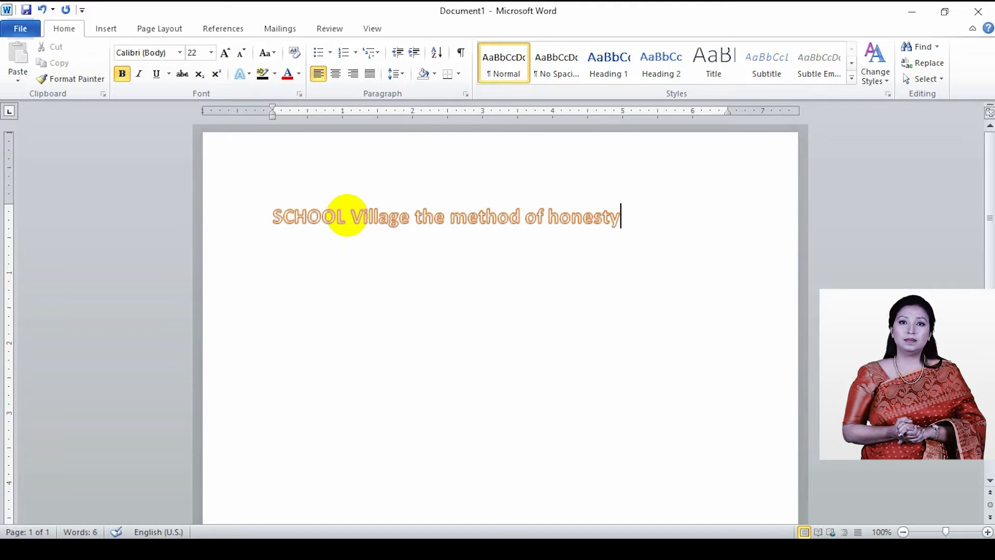
# Step: Preview the text effect and outline choices on the whole line, and apply the centre Outer shadow to it
pyautogui.moveTo(622, 217); pyautogui.dragTo(274, 217)
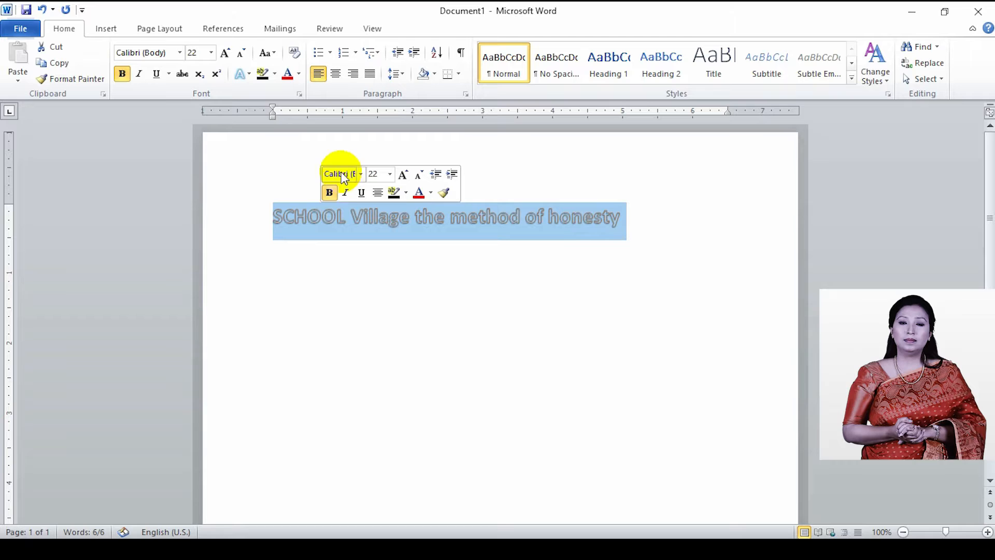
pyautogui.click(243, 74)
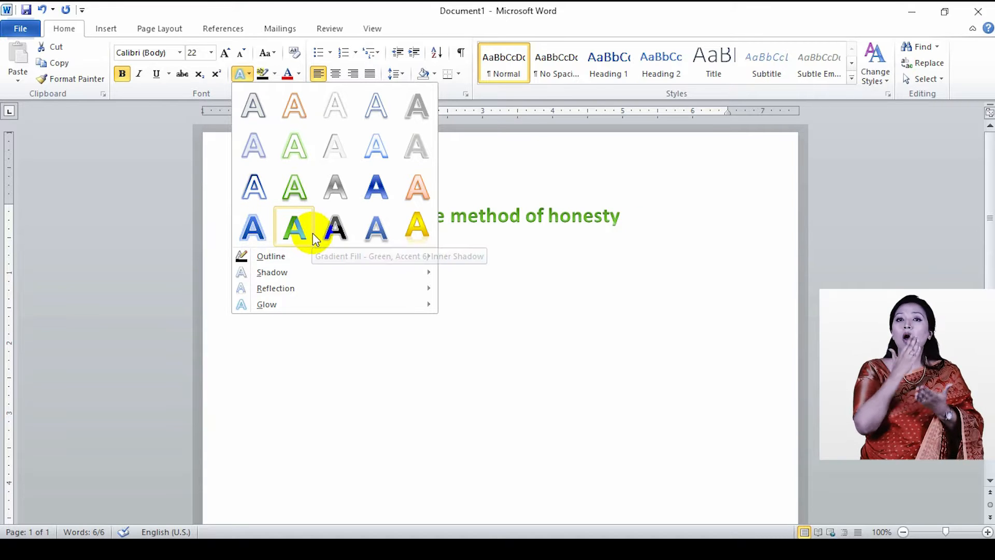
pyautogui.moveTo(402, 258)
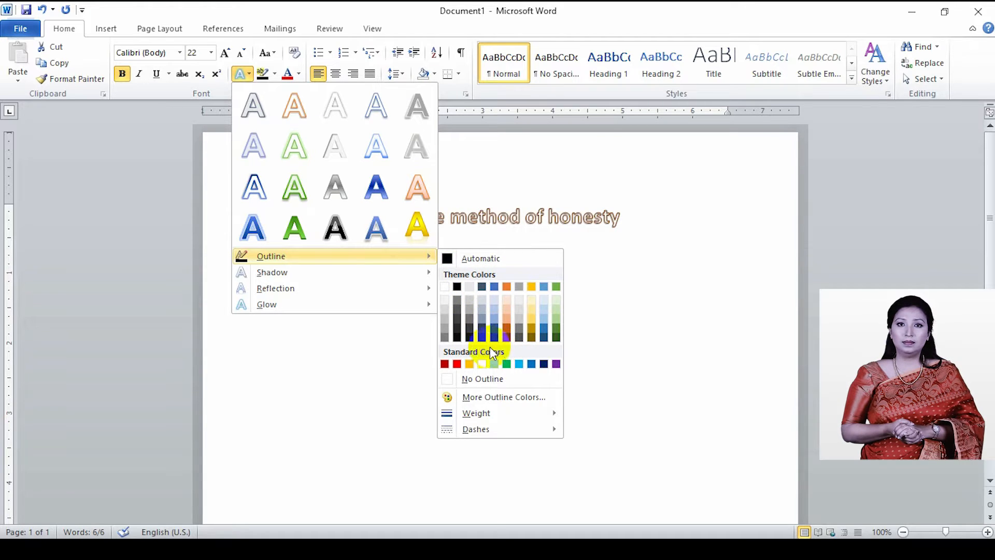
pyautogui.moveTo(334, 273)
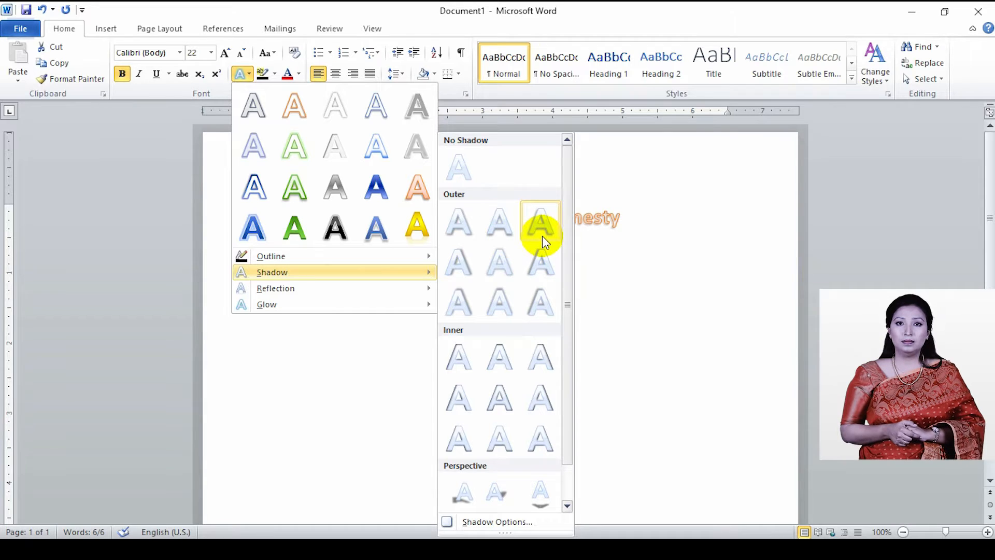
pyautogui.click(490, 263)
pyautogui.click(594, 270)
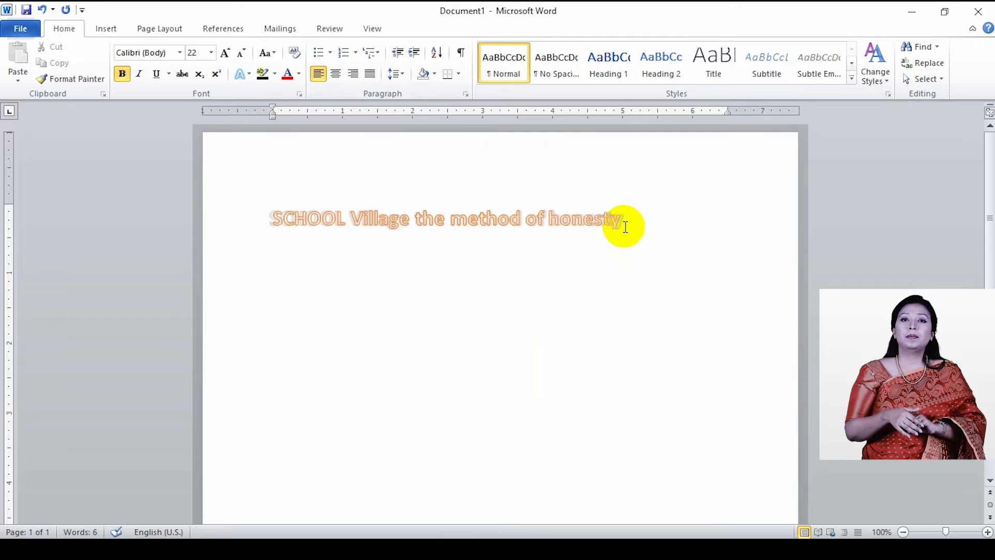
# Step: Apply the "Full Reflection, 8 pt offset" reflection to the whole line of text
pyautogui.moveTo(625, 226); pyautogui.dragTo(275, 202)
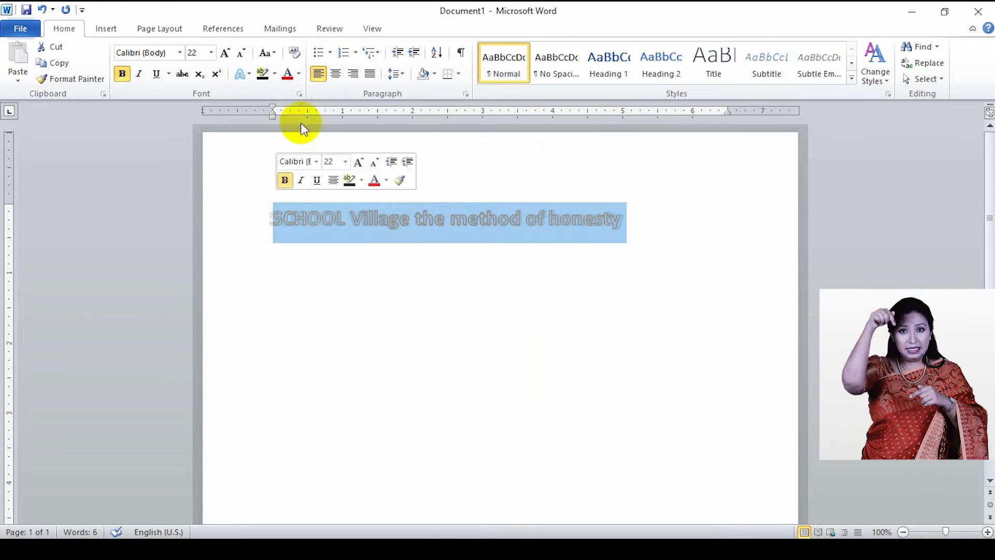
pyautogui.click(242, 74)
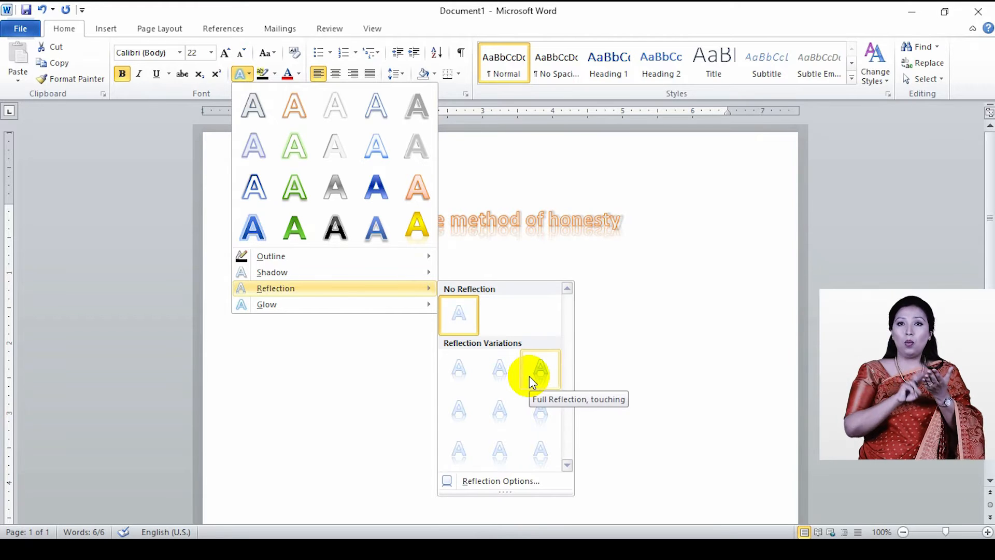
pyautogui.click(526, 448)
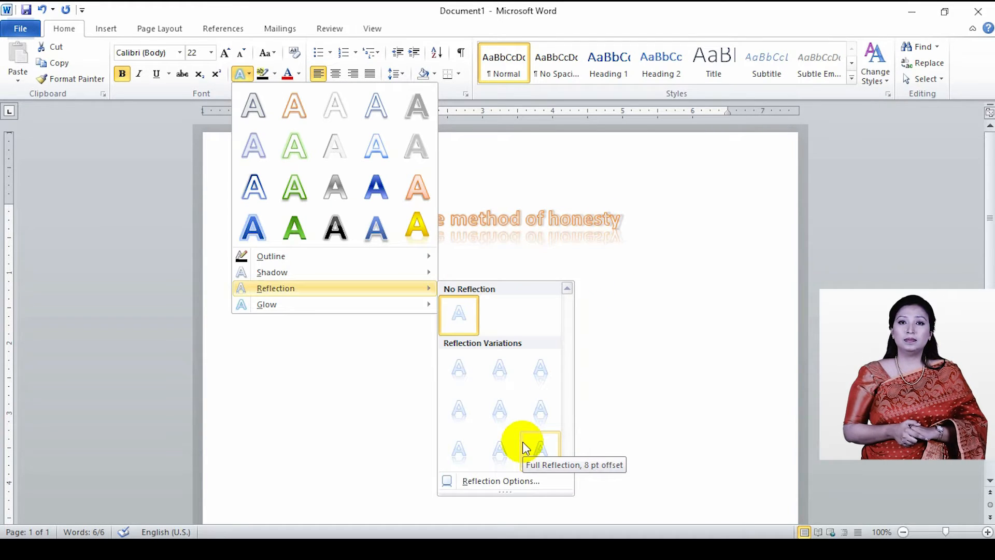
pyautogui.click(526, 448)
pyautogui.click(625, 254)
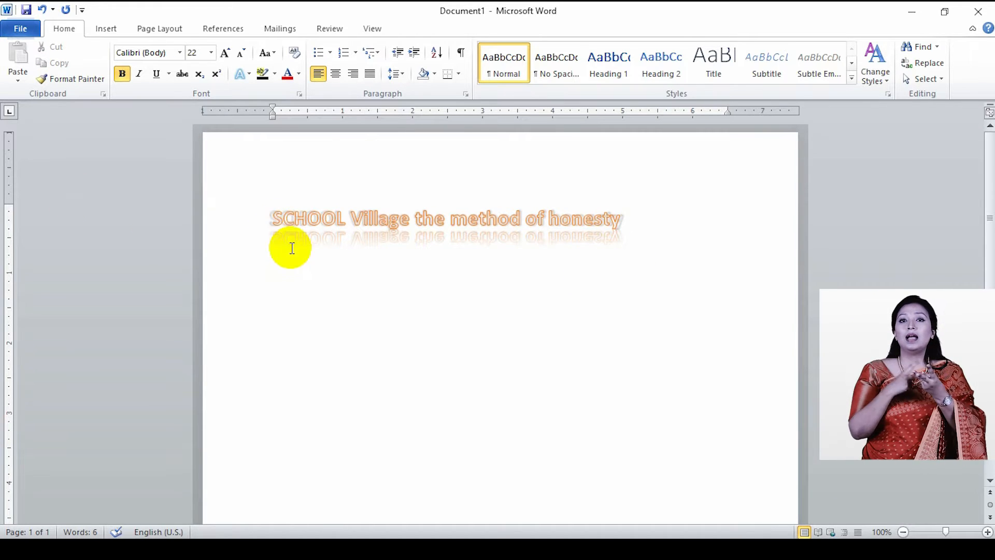
# Step: Apply a grey glow variation to the whole line of text
pyautogui.moveTo(622, 226); pyautogui.dragTo(273, 234)
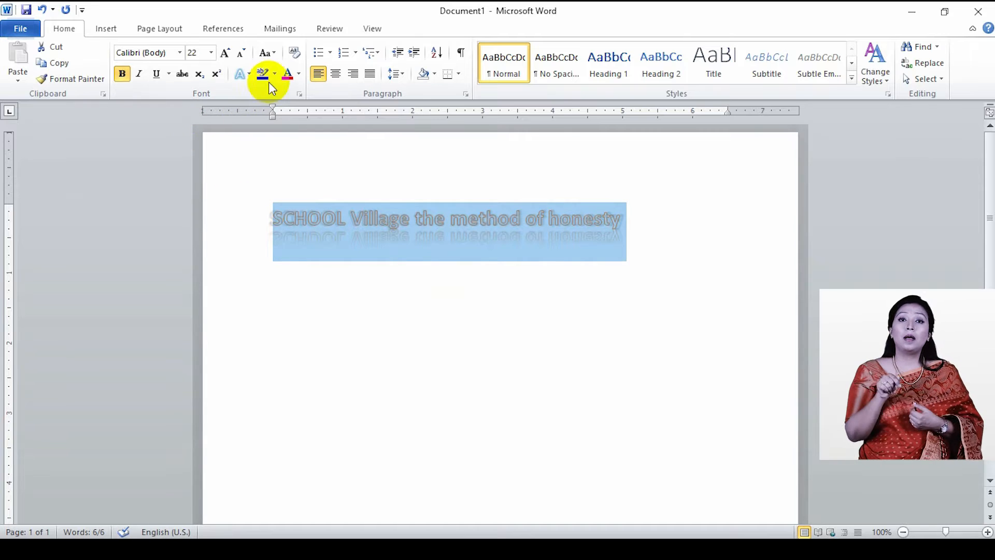
pyautogui.click(249, 74)
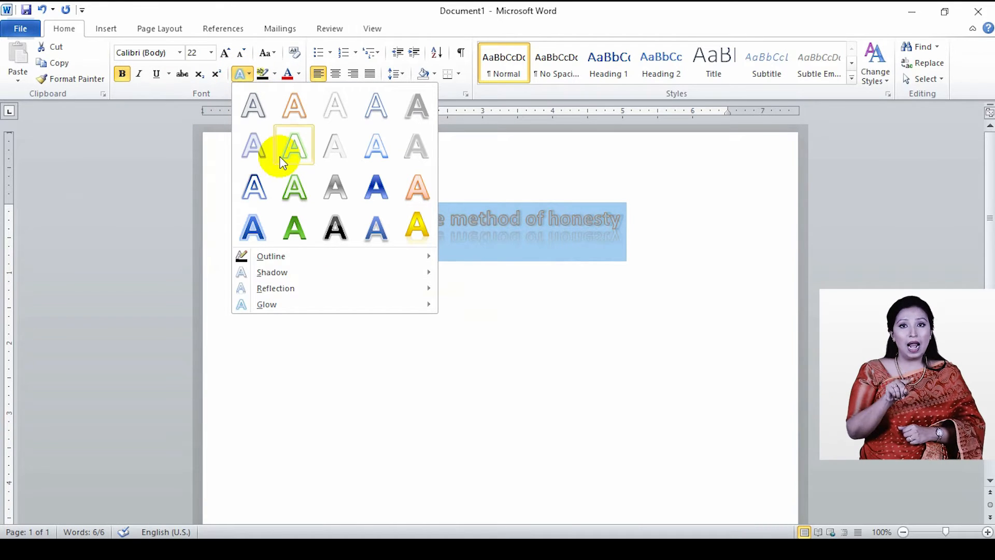
pyautogui.moveTo(349, 273)
pyautogui.moveTo(397, 304)
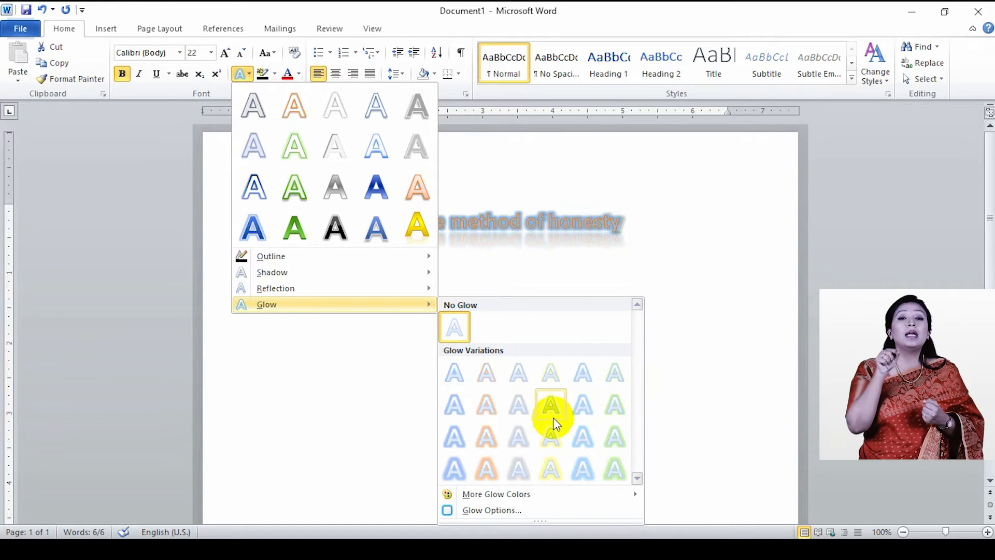
pyautogui.click(530, 430)
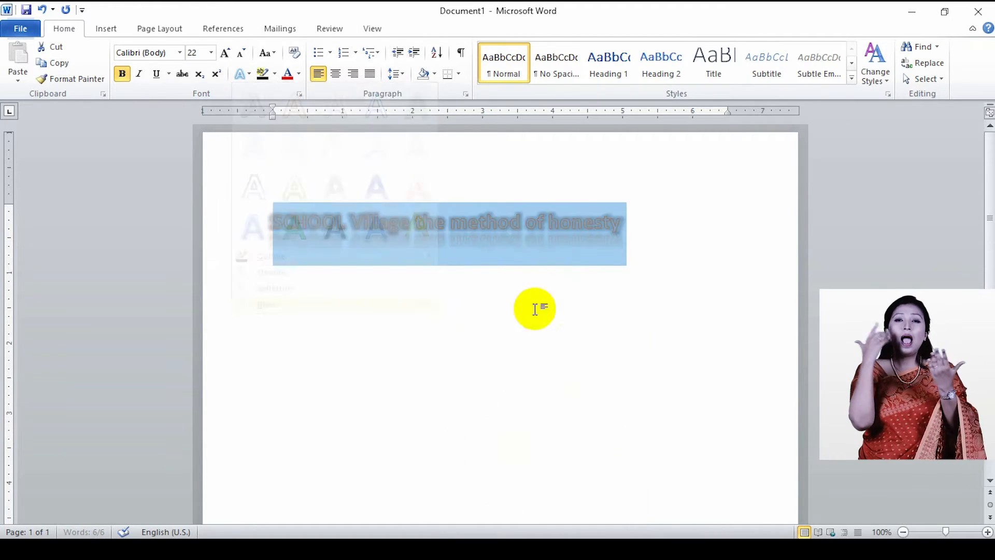
pyautogui.click(615, 239)
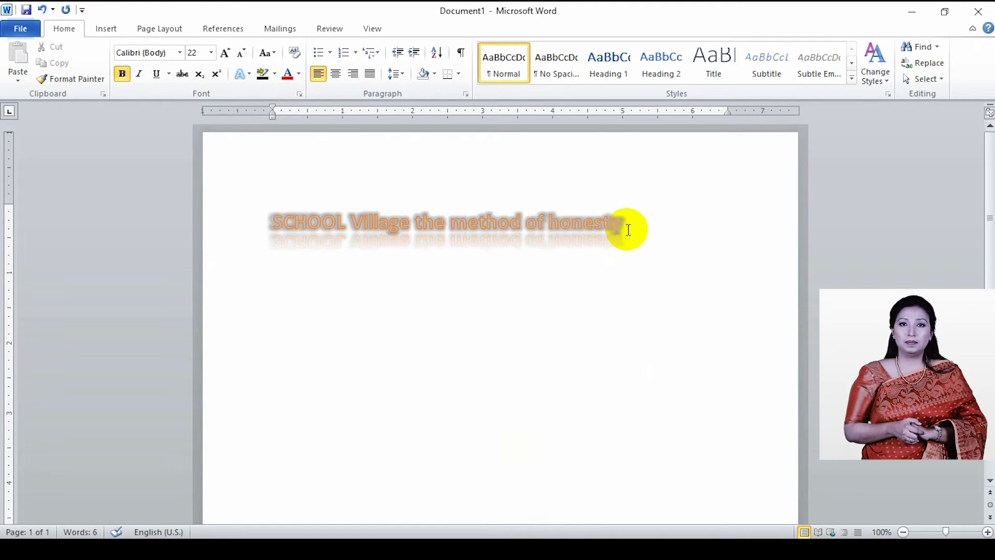
# Step: Clear all formatting from the line "SCHOOL Village the method of honesty"
pyautogui.moveTo(628, 230); pyautogui.dragTo(265, 227)
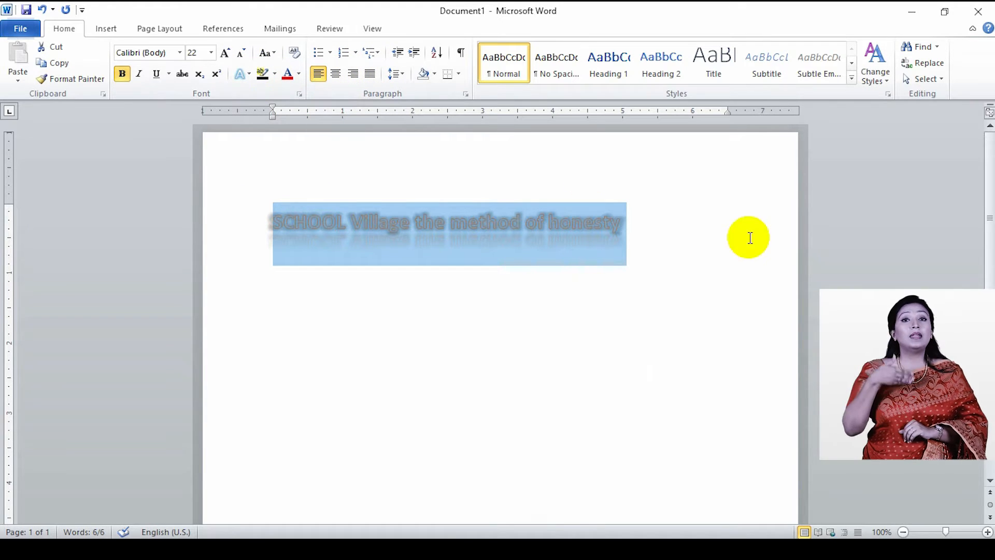
pyautogui.click(250, 76)
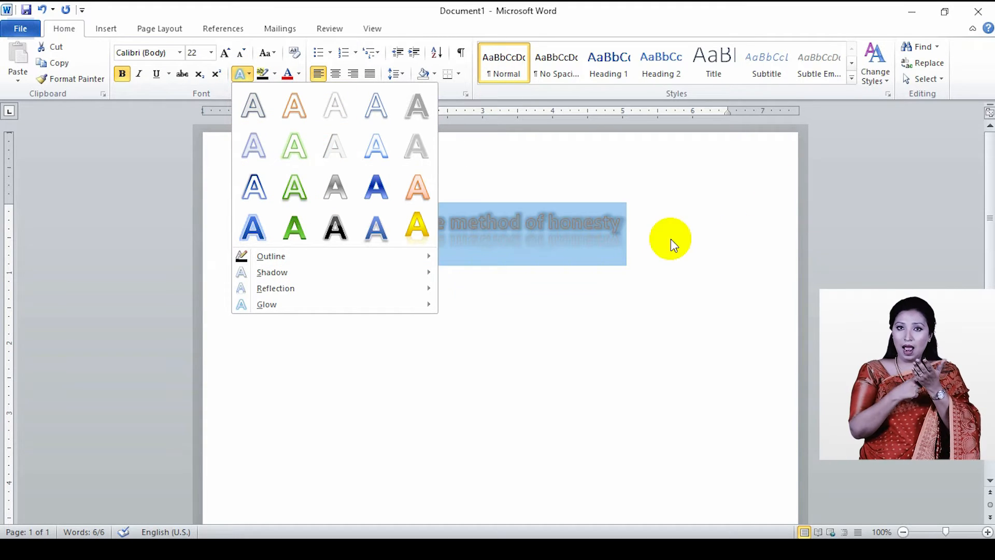
pyautogui.click(648, 234)
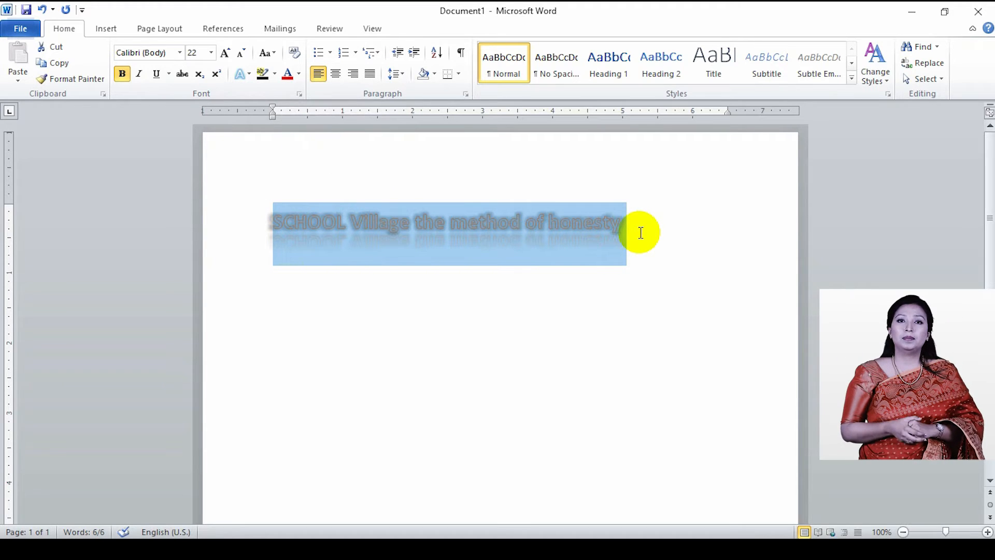
pyautogui.click(298, 57)
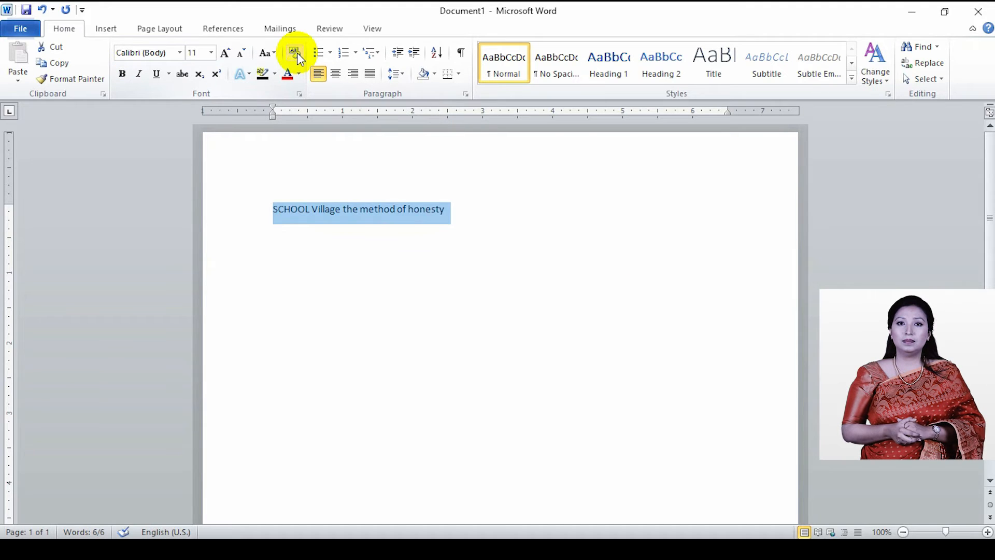
pyautogui.click(459, 213)
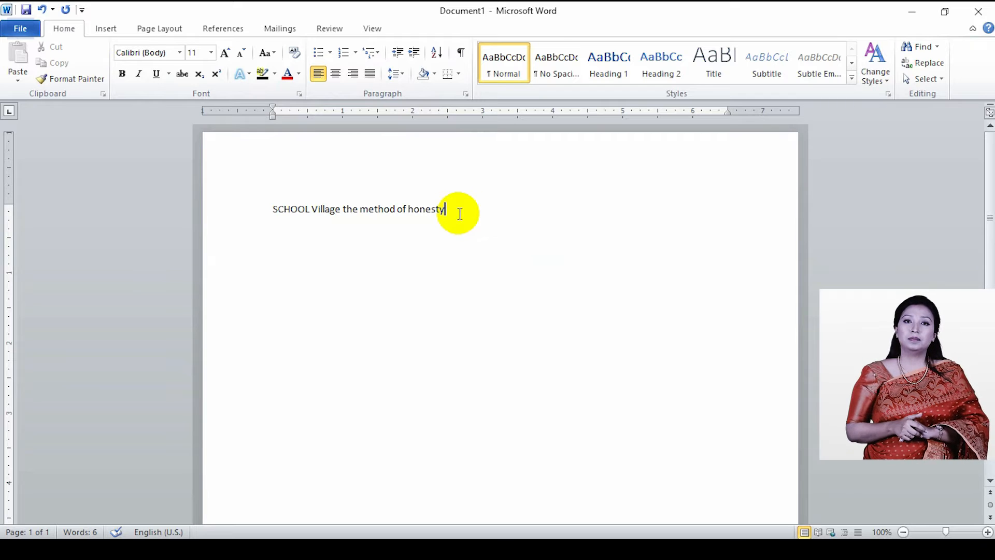
# Step: Highlight the word "Village" with the current black highlight colour
pyautogui.moveTo(459, 212); pyautogui.dragTo(231, 218)
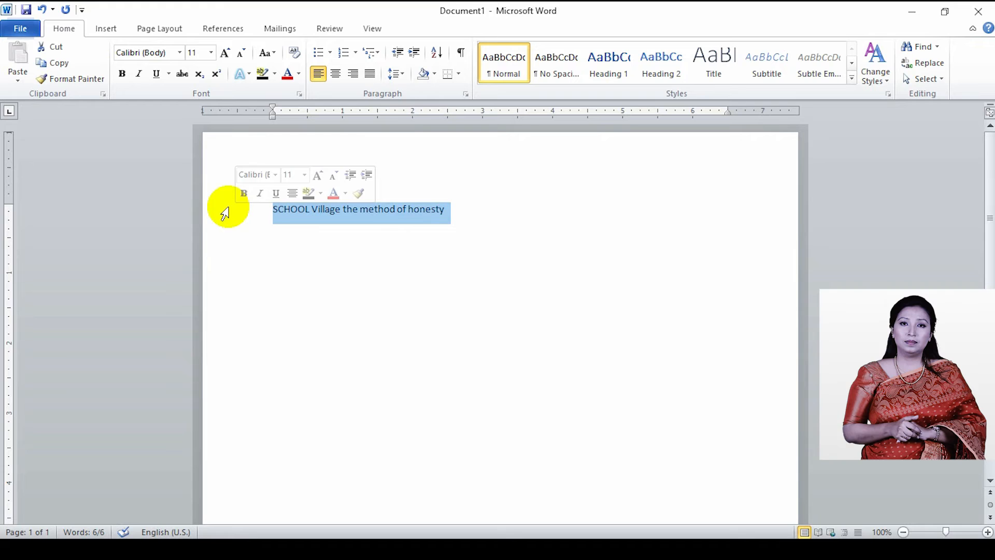
pyautogui.click(313, 209)
pyautogui.moveTo(313, 209); pyautogui.dragTo(344, 209)
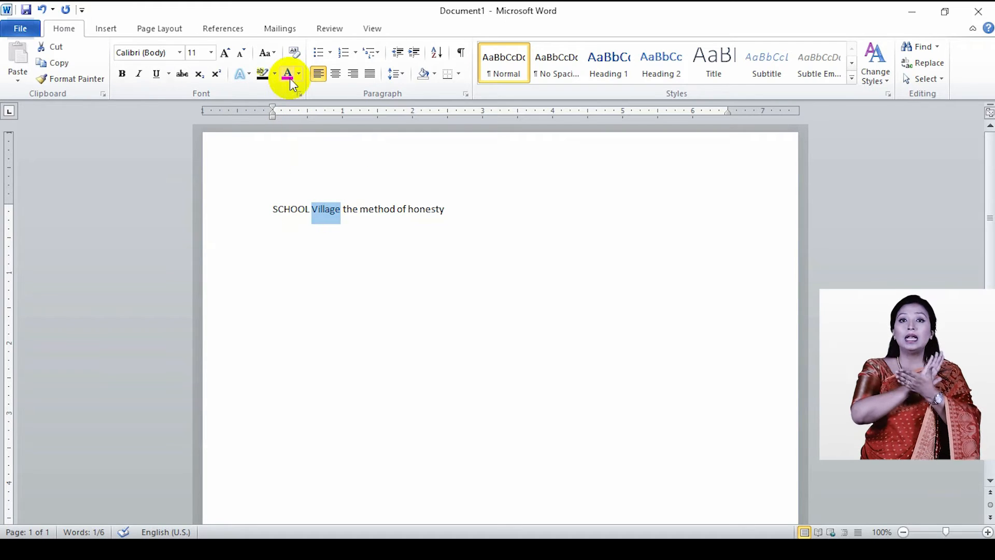
pyautogui.click(270, 77)
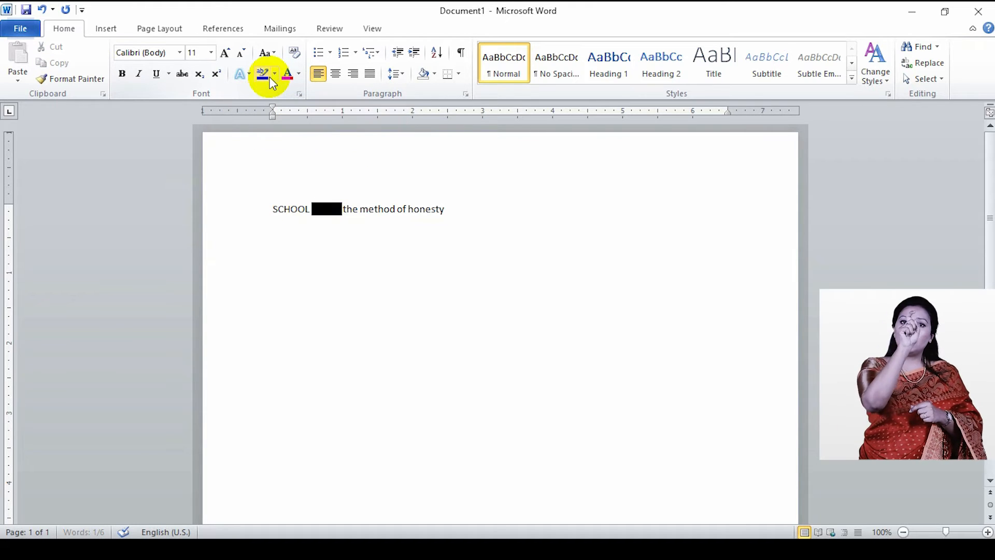
# Step: Switch the highlight colour to yellow and highlight "Village the" and "honesty" with it
pyautogui.click(276, 79)
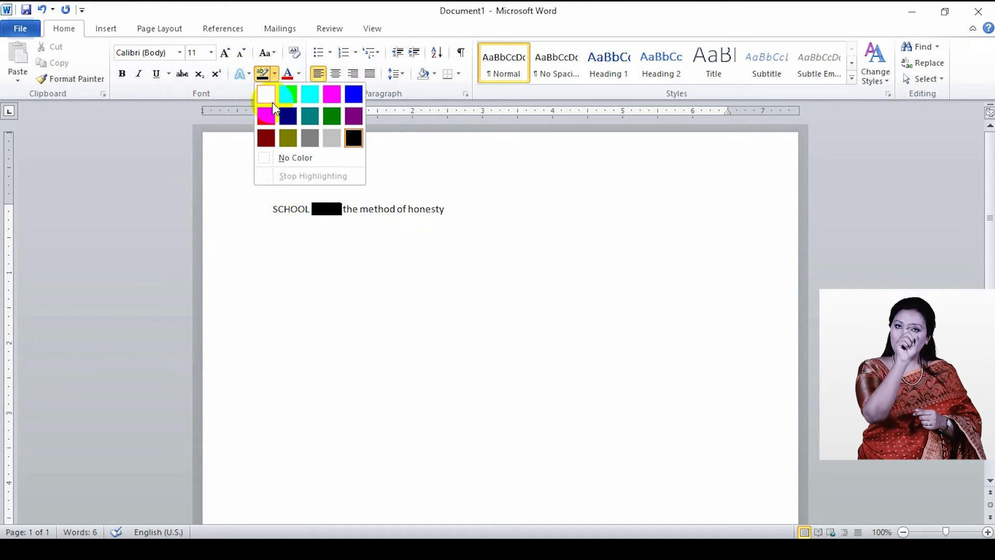
pyautogui.click(265, 89)
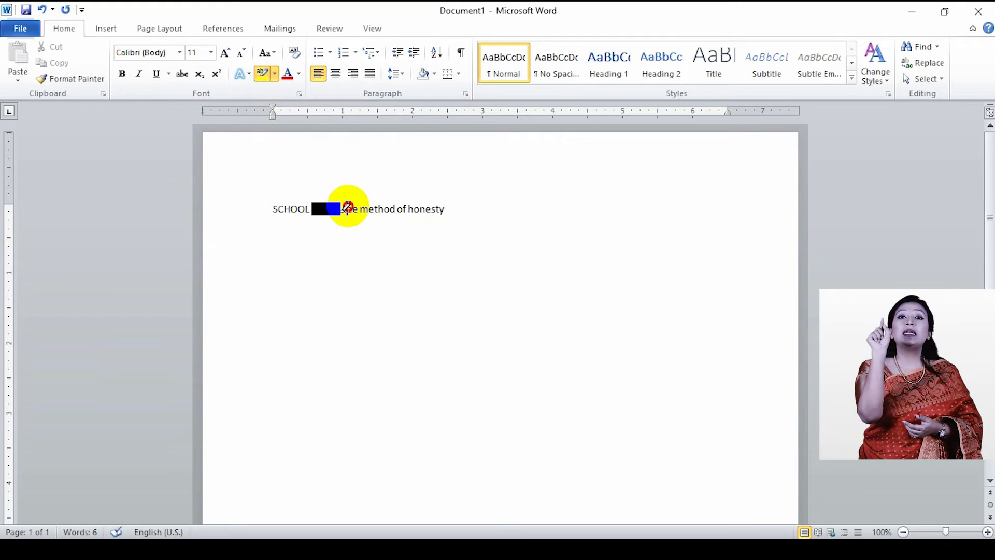
pyautogui.moveTo(348, 207); pyautogui.dragTo(311, 207)
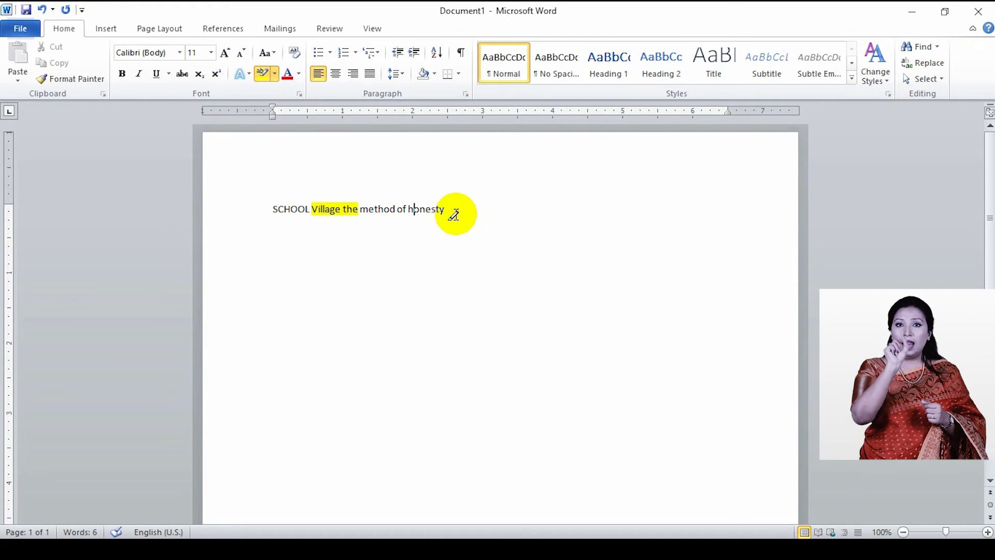
pyautogui.moveTo(446, 207); pyautogui.dragTo(409, 207)
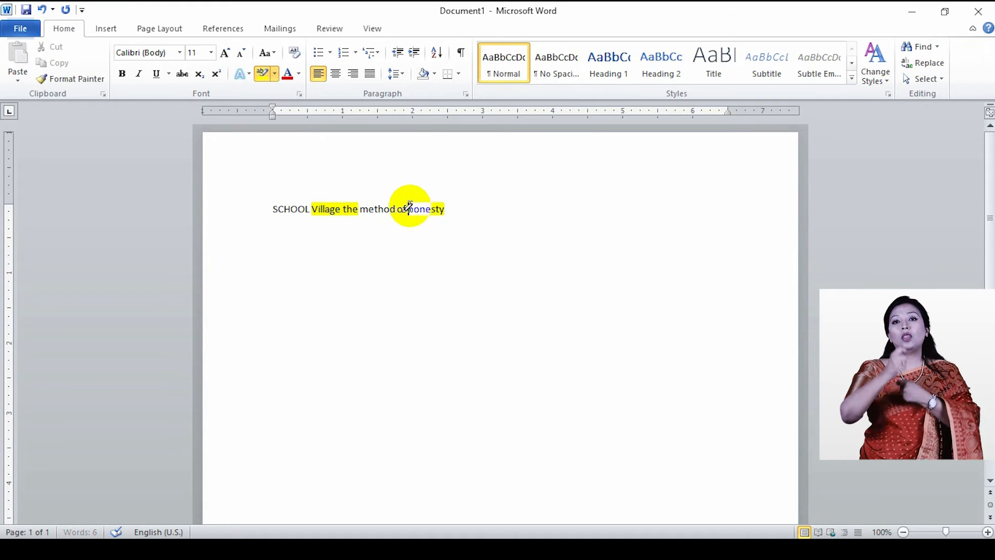
# Step: Remove all highlighting from the line and turn off the highlighter
pyautogui.click(266, 77)
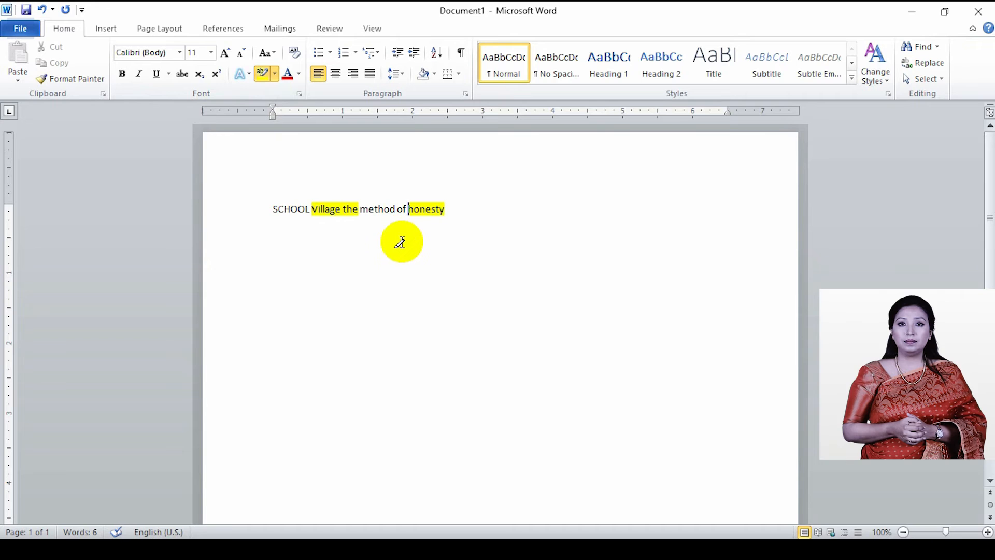
pyautogui.moveTo(332, 209); pyautogui.dragTo(309, 212)
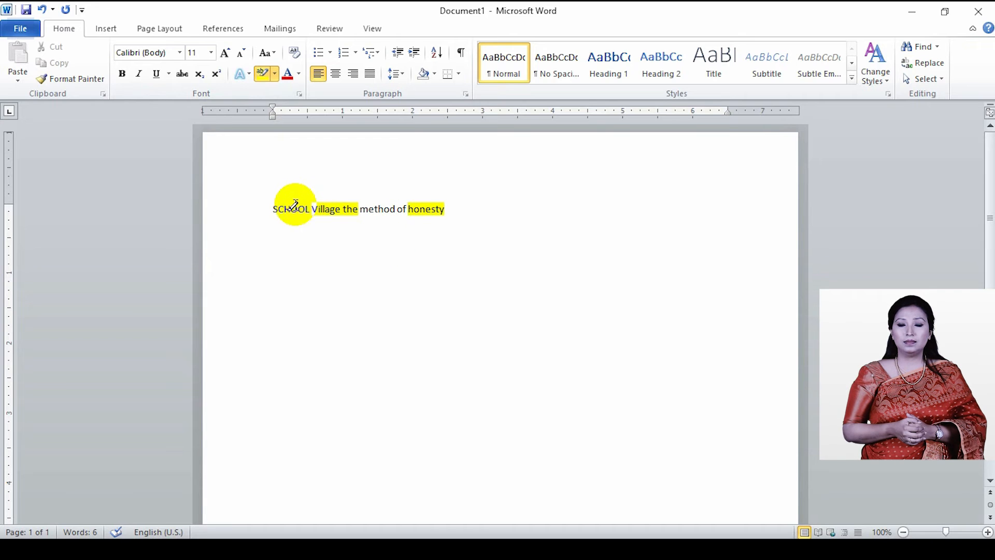
pyautogui.tripleClick(288, 207)
pyautogui.click(263, 72)
pyautogui.moveTo(449, 209); pyautogui.dragTo(289, 60)
pyautogui.click(265, 75)
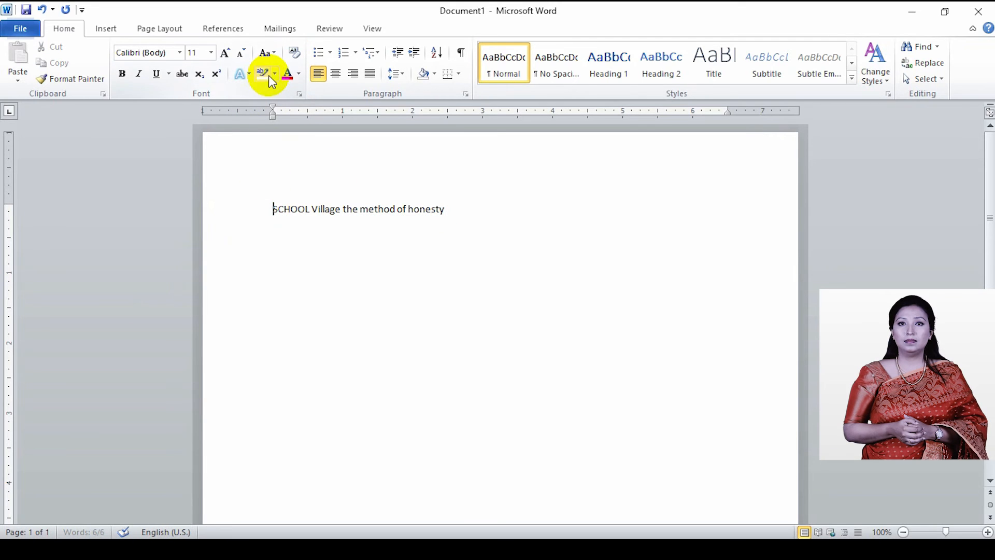
pyautogui.moveTo(448, 210); pyautogui.dragTo(411, 210)
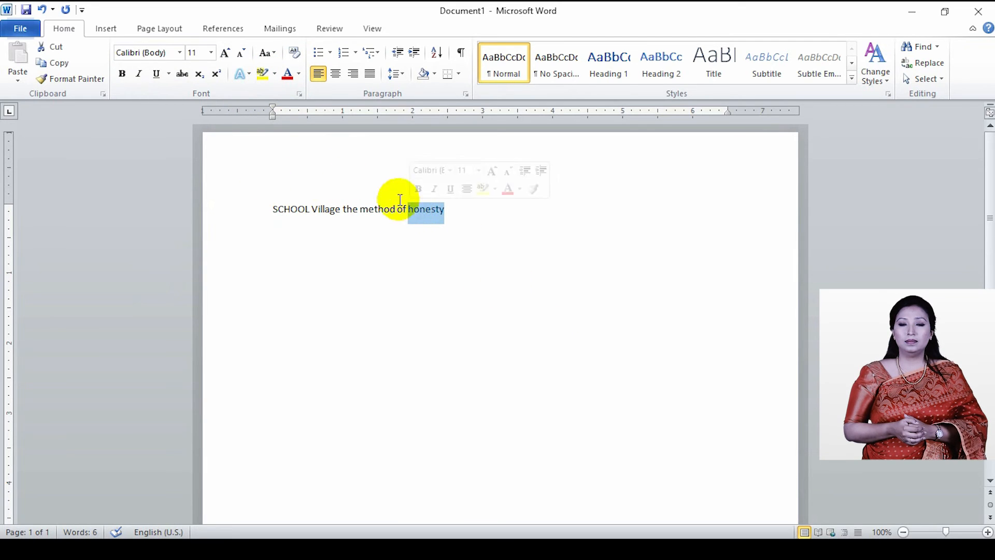
pyautogui.click(274, 73)
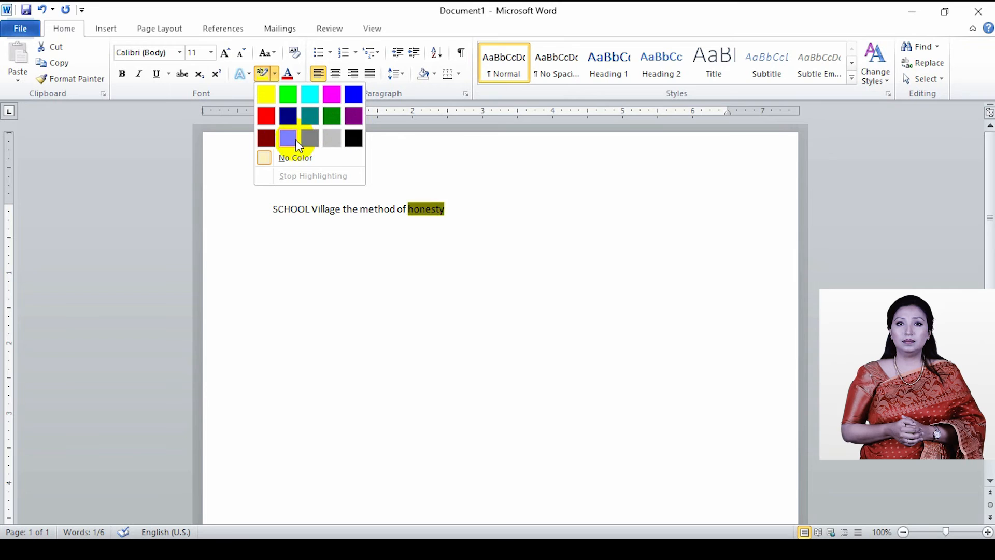
pyautogui.click(418, 154)
pyautogui.click(275, 73)
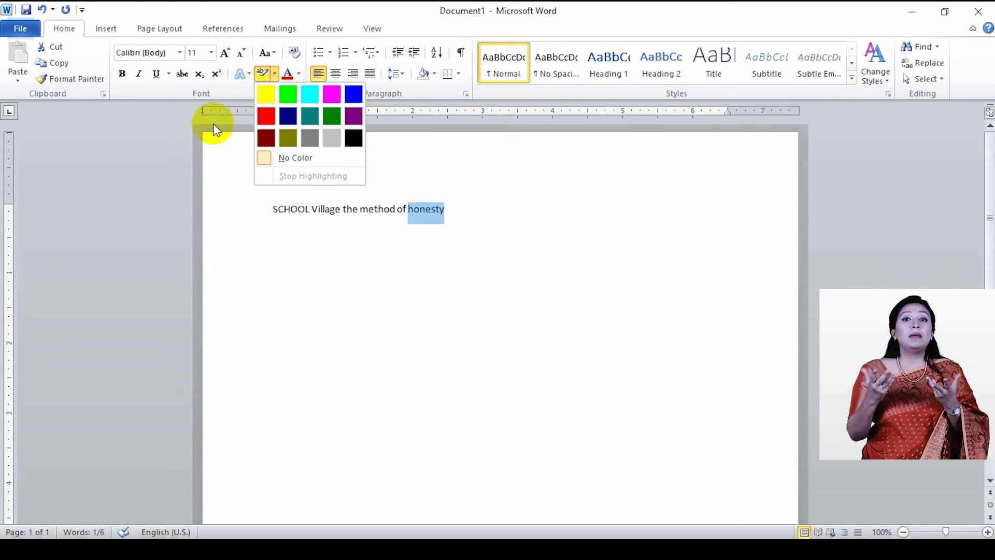
pyautogui.click(194, 130)
# Step: Apply the current red font colour to the word "honesty" and deselect it
pyautogui.moveTo(390, 225); pyautogui.dragTo(410, 209)
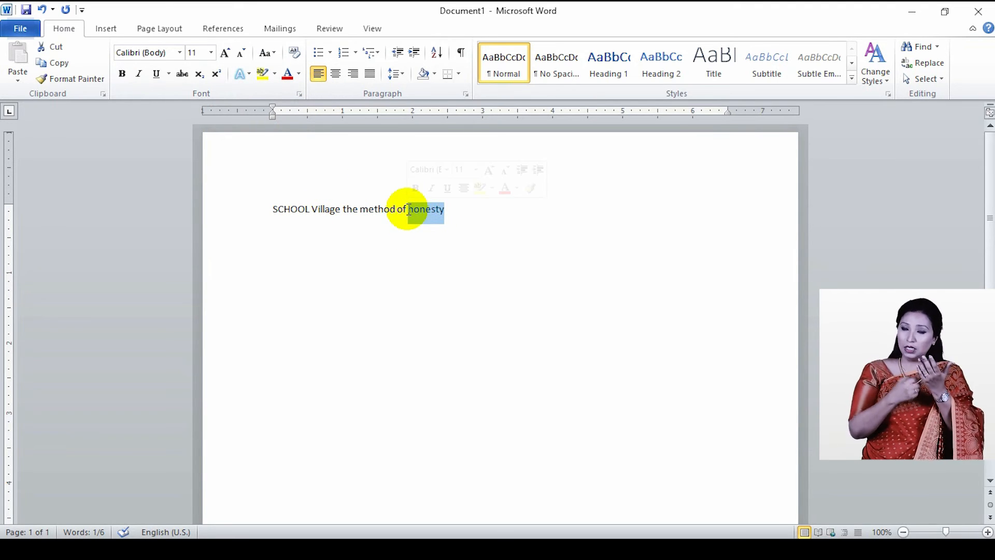
pyautogui.click(289, 76)
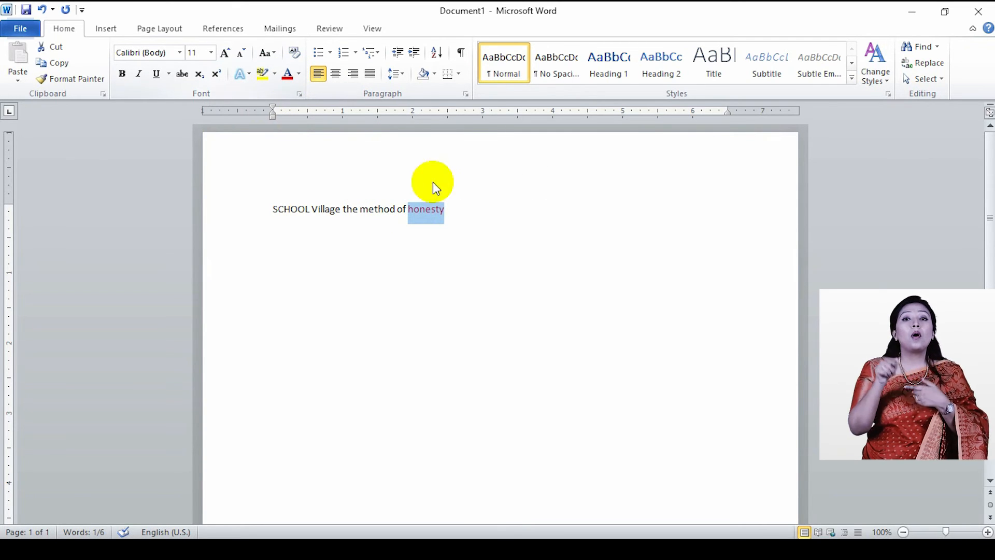
pyautogui.click(447, 207)
# Step: Change the font colour of "hod of honesty" to the orange theme colour and deselect the text
pyautogui.moveTo(457, 210); pyautogui.dragTo(378, 208)
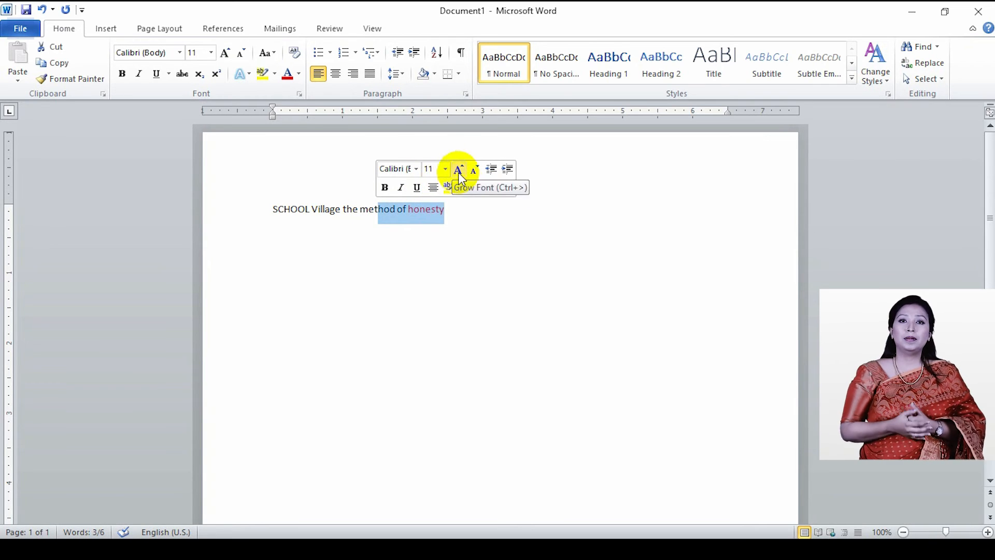
pyautogui.click(486, 192)
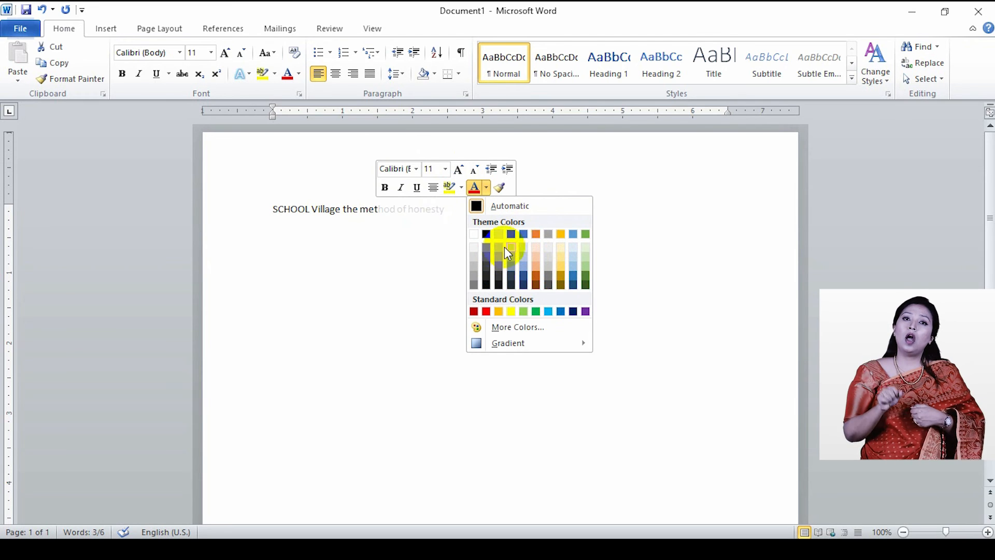
pyautogui.click(534, 234)
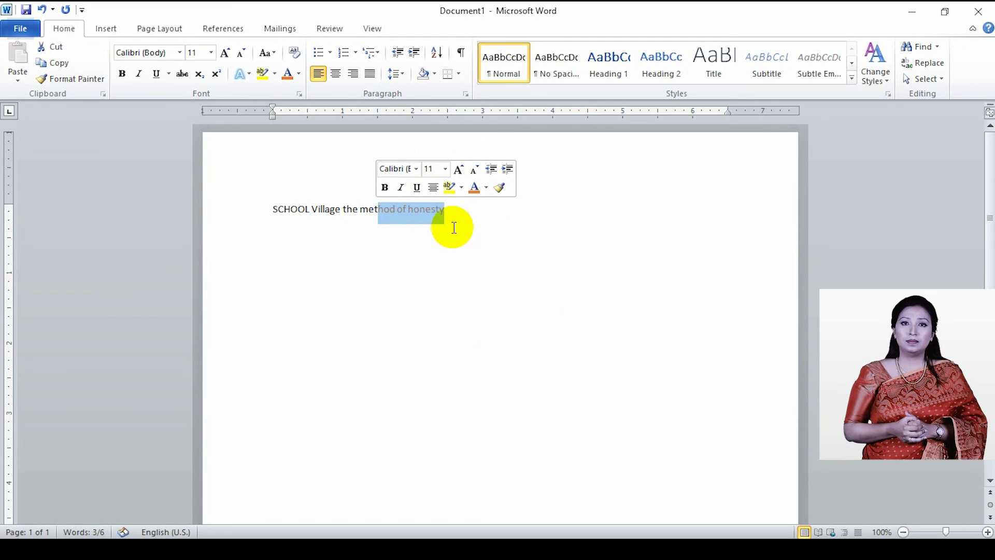
pyautogui.click(454, 228)
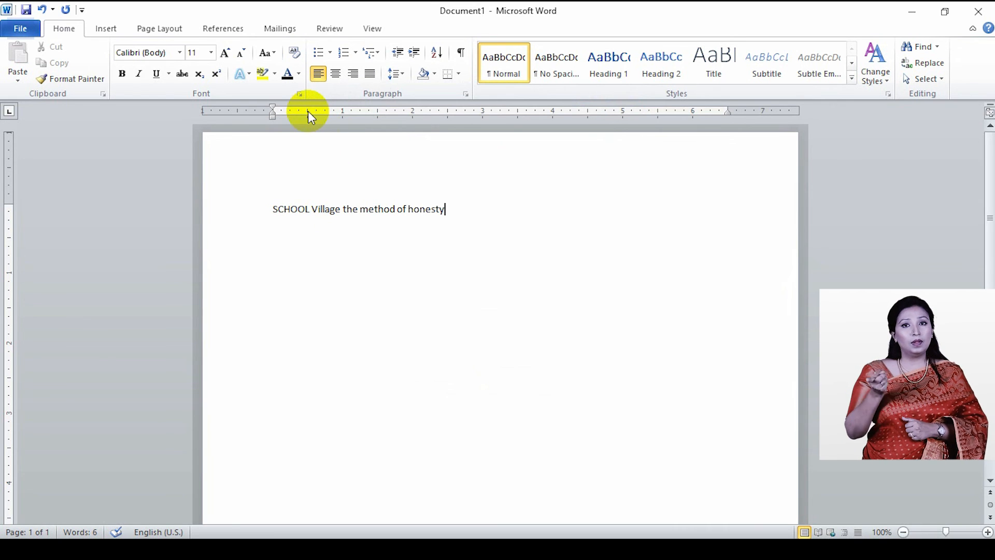